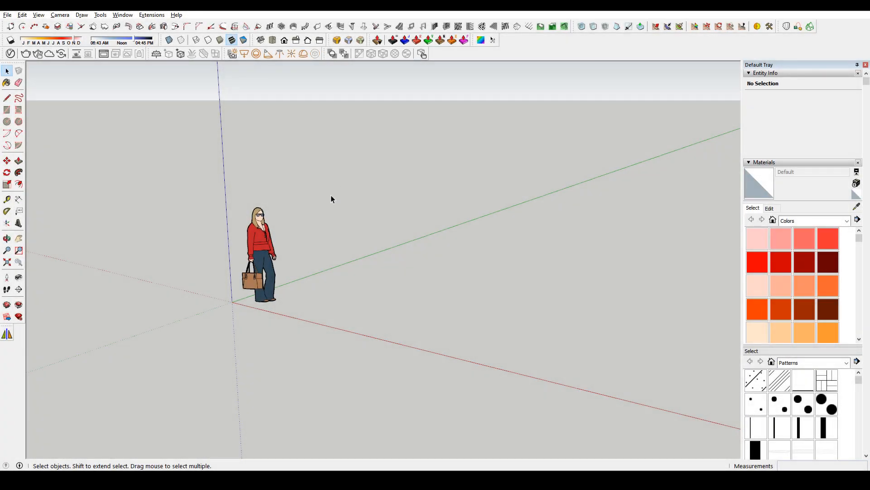
Delete the default human figure and draw a 3000 × 8000 mm rectangle on the ground from the origin.
click(266, 293)
key(Delete)
key(r)
click(232, 301)
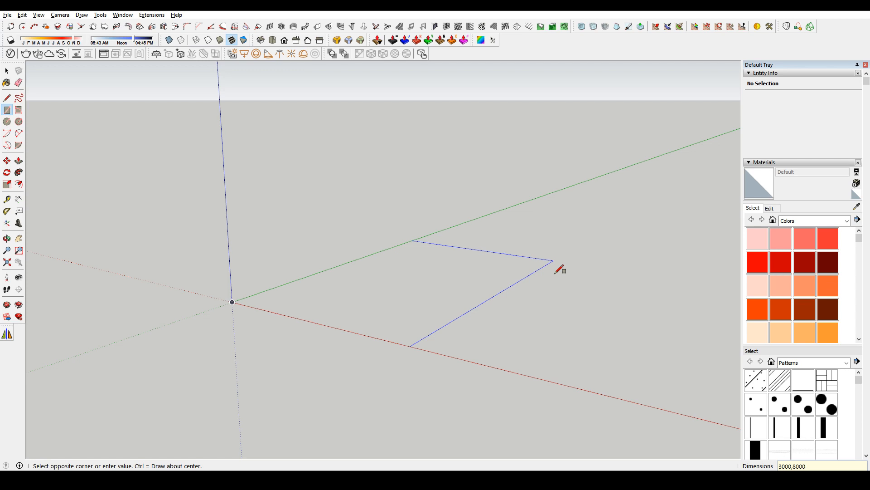
key(Return)
key(space)
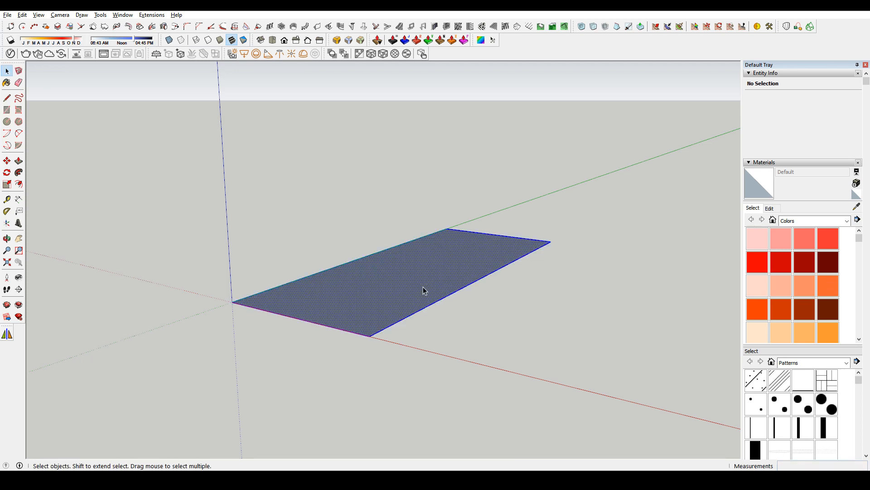
Group the rectangle and extrude it upward into a thin floor slab.
right_click(423, 287)
key(g)
double_click(423, 287)
double_click(423, 286)
key(p)
click(378, 309)
key(space)
key(Escape)
Copy the slab's top face with its edges and paste it outside the group, overlapping the slab.
triple_click(336, 290)
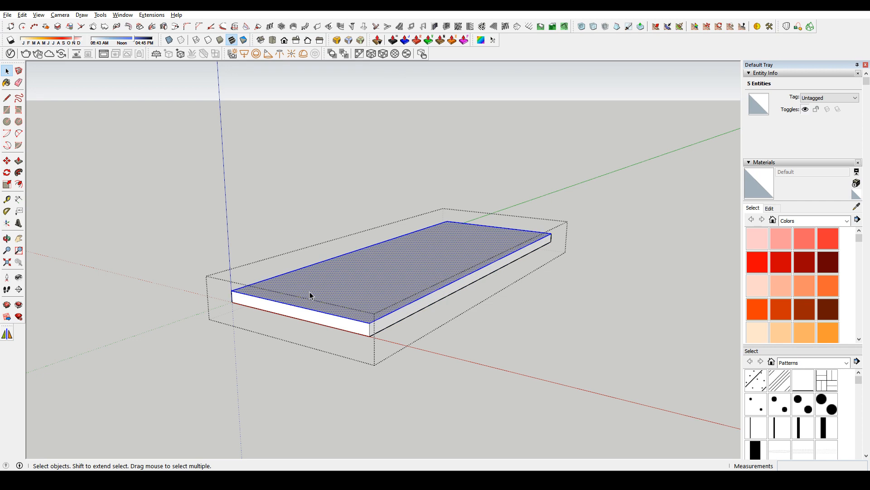
key(ctrl+c)
key(Escape)
key(ctrl+v)
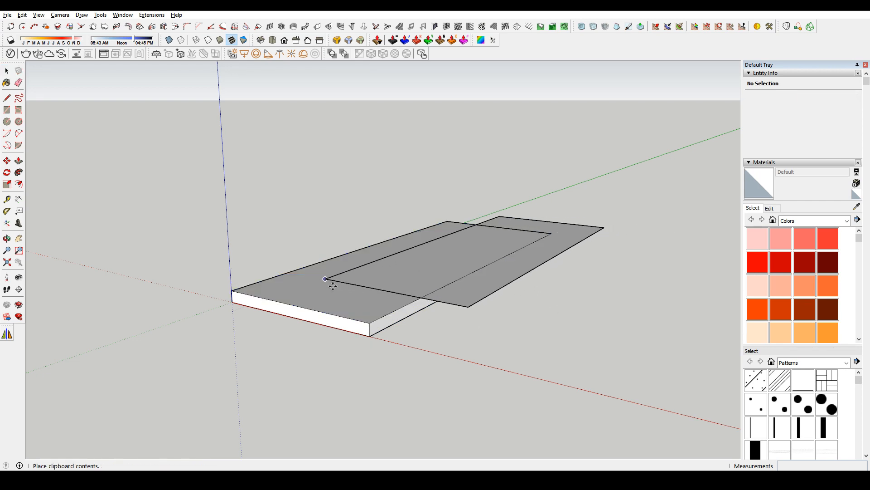
click(326, 280)
Offset the pasted rectangle's outline 100 mm inward and delete the inner face to leave a wall outline.
key(f)
click(382, 259)
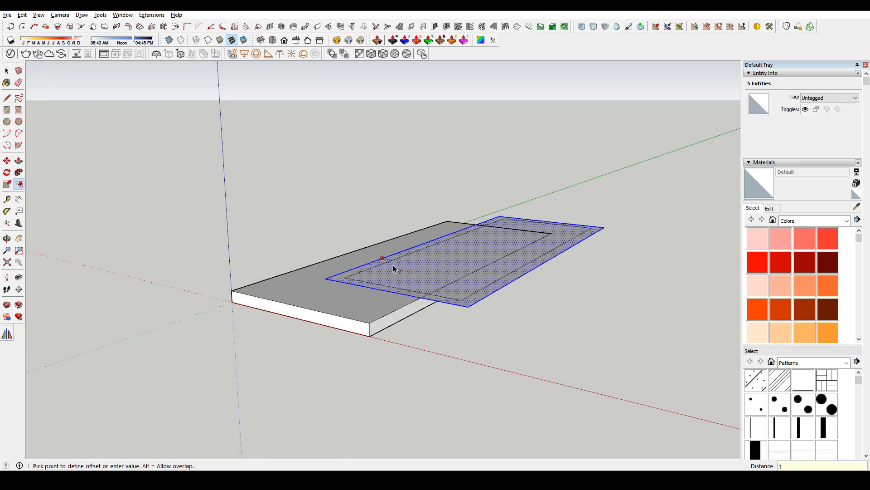
text(100)
key(Return)
key(space)
click(430, 282)
key(Delete)
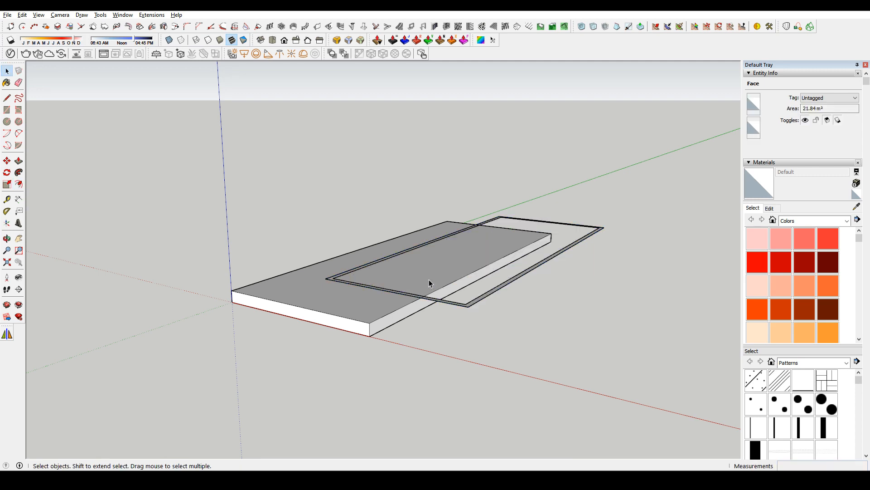
Group the wall outline and extrude it upward to full room height.
right_click(447, 306)
key(g)
triple_click(448, 306)
key(p)
click(459, 306)
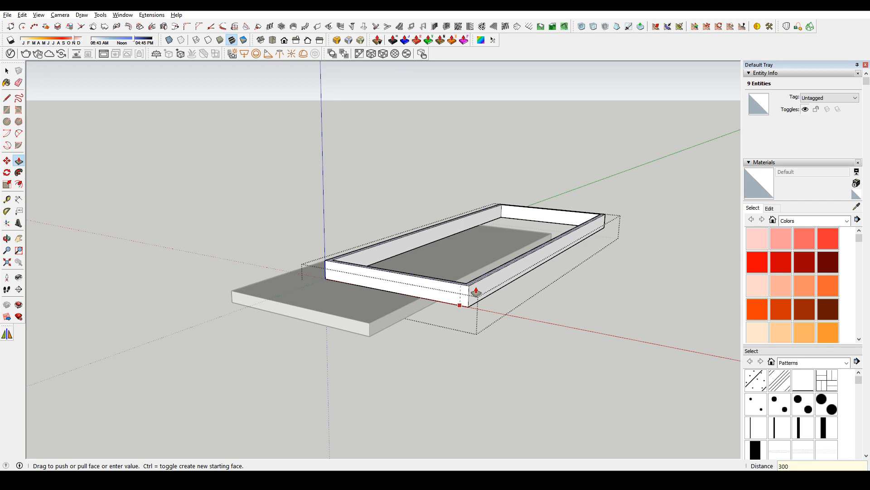
key(Return)
key(space)
key(Escape)
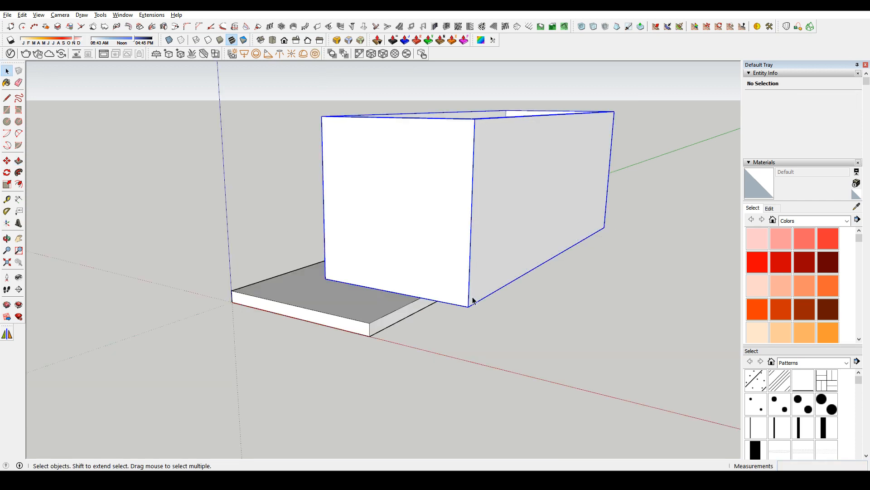
Move the wall group onto the floor slab so their corners line up.
key(m)
click(468, 308)
click(369, 323)
Copy the floor slab to the top of the walls as a ceiling slab.
middle_drag(435, 288, 434, 323)
key(space)
click(368, 369)
key(m)
click(372, 377)
click(361, 166)
Edit the wall group and draw a rectangle for an opening on the long wall near its end corner.
middle_drag(364, 175, 593, 350)
double_click(592, 350)
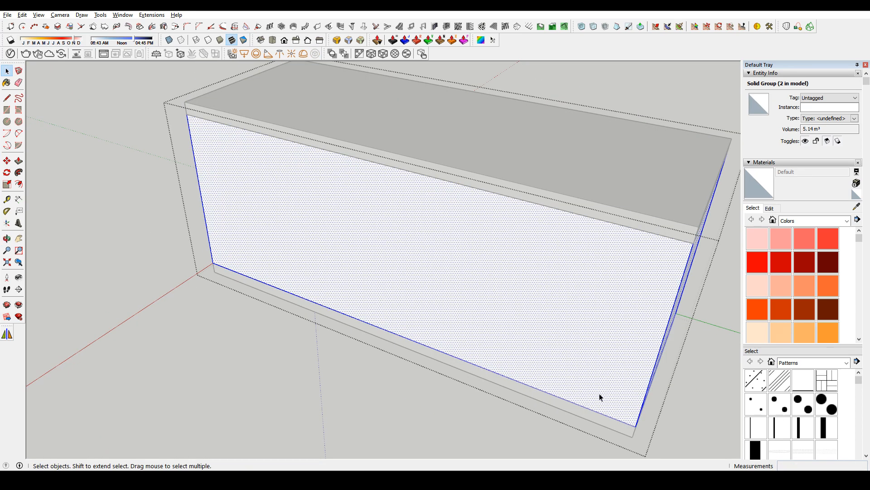
scroll(599, 396, up, 2)
key(r)
click(638, 359)
click(501, 209)
Push the rectangle through the wall to cut the opening and adjust one of its side faces.
key(space)
click(573, 290)
key(p)
click(602, 311)
click(643, 294)
middle_drag(642, 294, 730, 311)
click(655, 259)
click(638, 232)
middle_drag(638, 233, 467, 203)
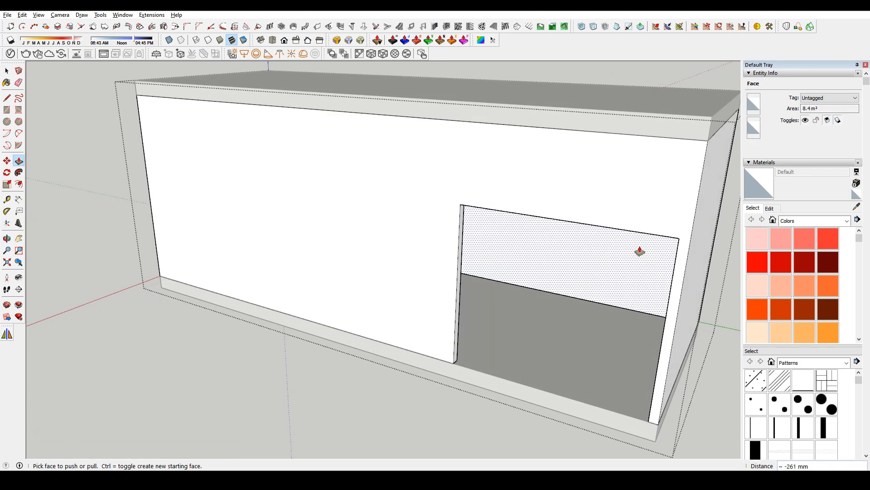
Place a horizontal guide 2100 mm above the wall's base and a vertical guide measured from the opening's corner-side edge.
key(t)
click(537, 389)
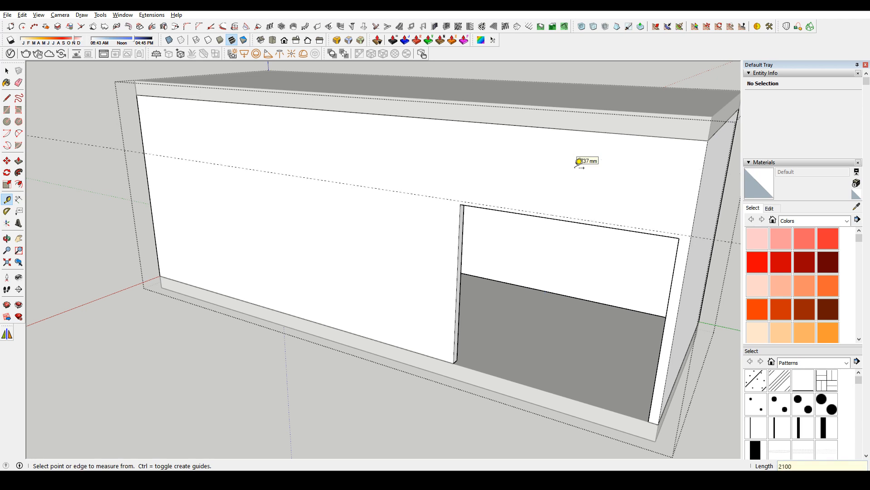
middle_drag(565, 238, 545, 240)
key(space)
key(t)
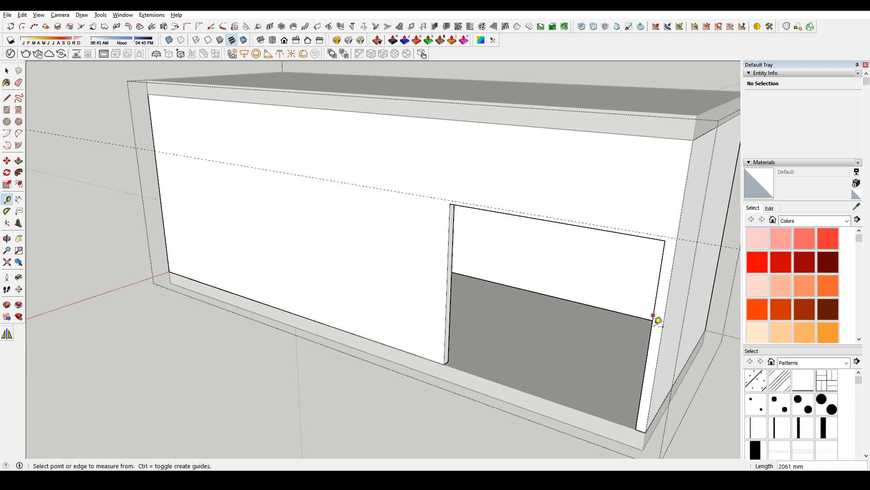
key(Return)
Push the opening's far side face and its top face to the vertical and horizontal guides.
middle_drag(502, 278, 476, 277)
key(p)
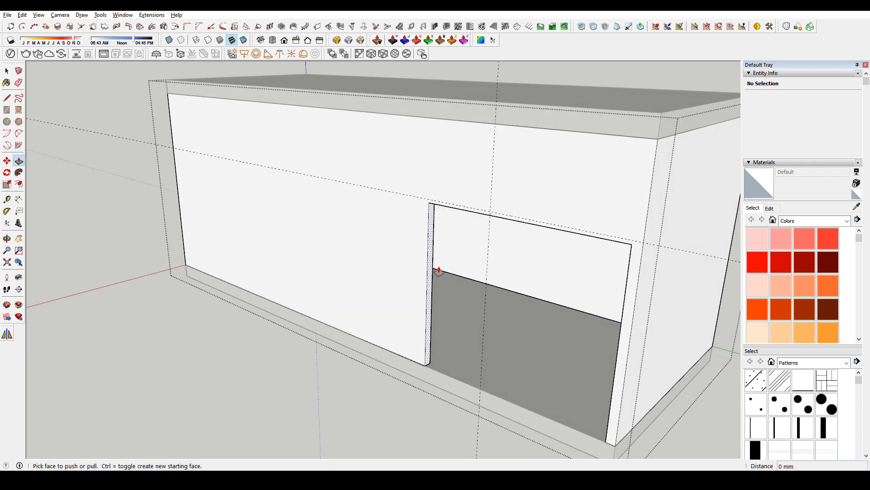
click(436, 270)
click(498, 172)
middle_drag(497, 173, 494, 119)
click(491, 130)
click(460, 133)
Erase the guides around the opening and leave the wall group.
middle_drag(460, 133, 503, 156)
key(e)
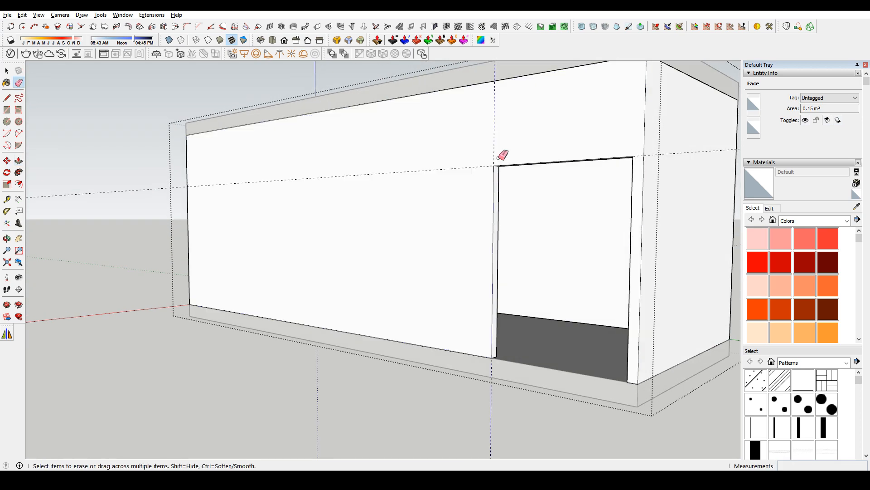
middle_drag(431, 200, 798, 307)
key(space)
click(720, 324)
Draw a rectangle across the base of the opening, spanning side to side, and extrude it into a bar.
scroll(680, 316, up, 4)
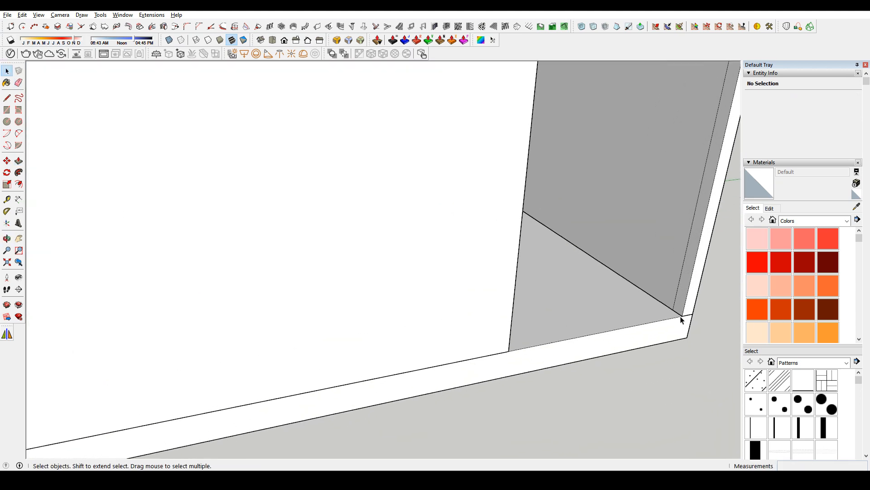
key(r)
click(682, 317)
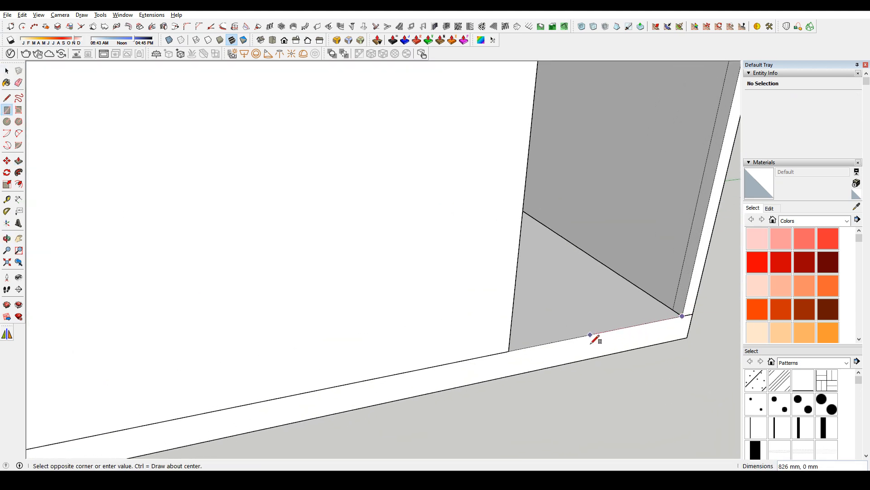
scroll(595, 337, down, 3)
scroll(302, 387, up, 1)
click(311, 385)
key(space)
double_click(318, 392)
key(p)
click(319, 393)
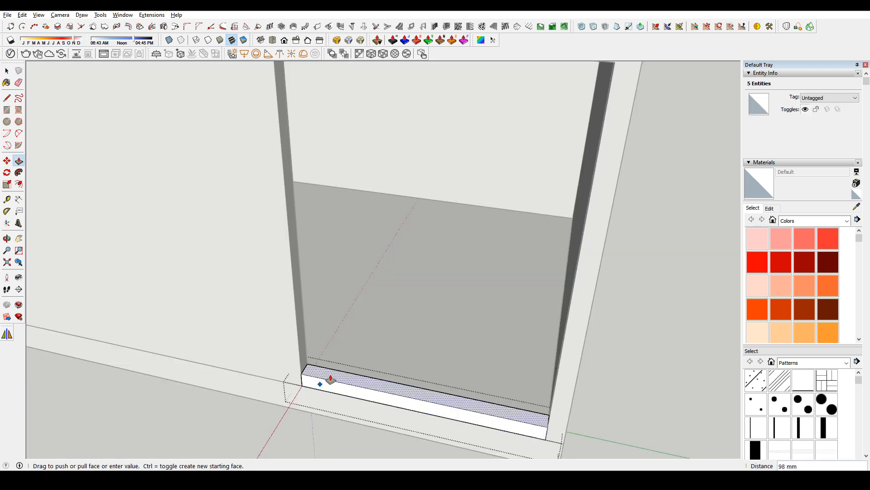
key(Return)
Push the bar's face by 50 mm and group its geometry.
click(328, 384)
text(50)
key(Return)
key(space)
triple_click(330, 383)
key(ctrl+g)
Apply the Circles Solid Black pattern to the bar at the base of the opening.
key(m)
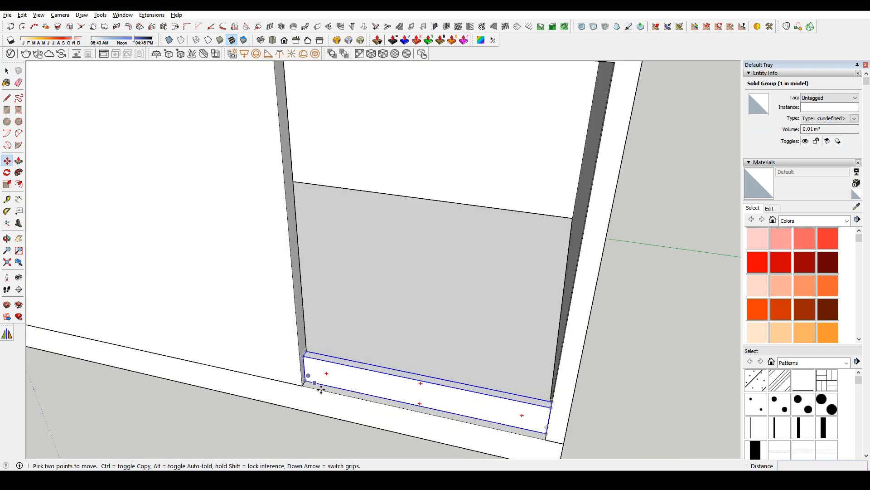
scroll(499, 272, down, 3)
scroll(796, 406, down, 3)
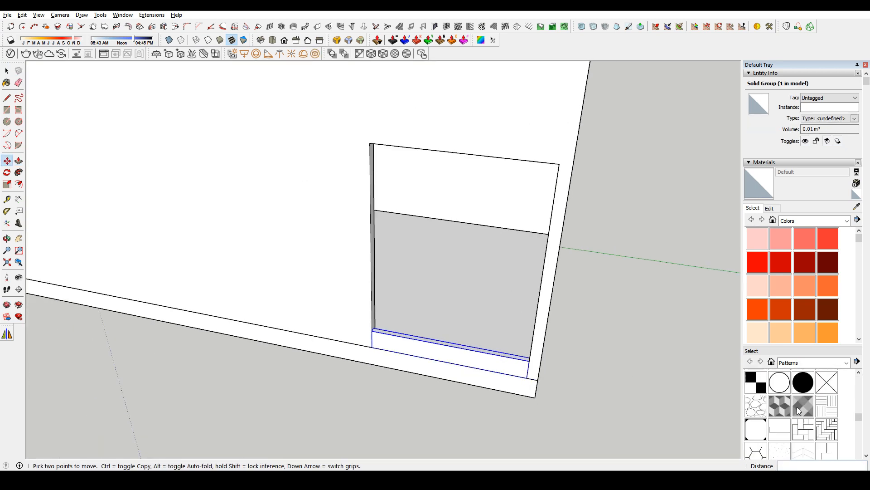
click(801, 392)
click(467, 361)
Copy the patterned bar to the top of the opening and array it with five equal divisions (/5).
middle_drag(418, 352, 416, 365)
key(m)
click(384, 337)
key(ctrl)
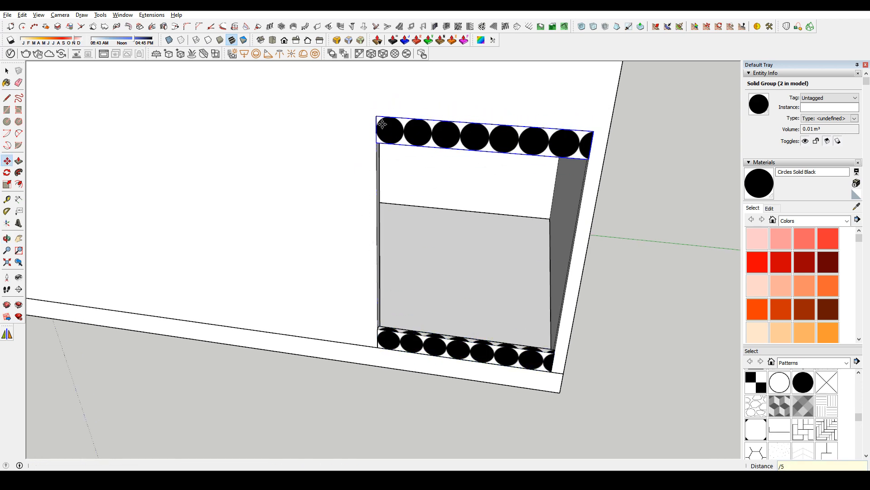
key(Return)
Try six divisions (/6) for the bar array and return it to five (/5).
middle_drag(338, 192, 472, 85)
text(/6)
key(Return)
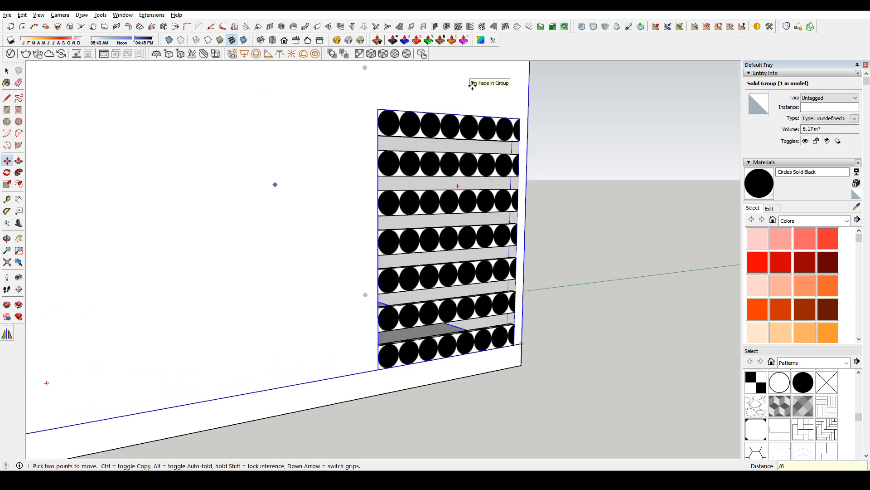
text(/5)
key(Return)
Delete all the Laura materials, from Laura_Belt to Laura_Skin, in the V-Ray Asset Editor.
middle_drag(464, 116, 393, 178)
key(space)
middle_drag(453, 288, 379, 247)
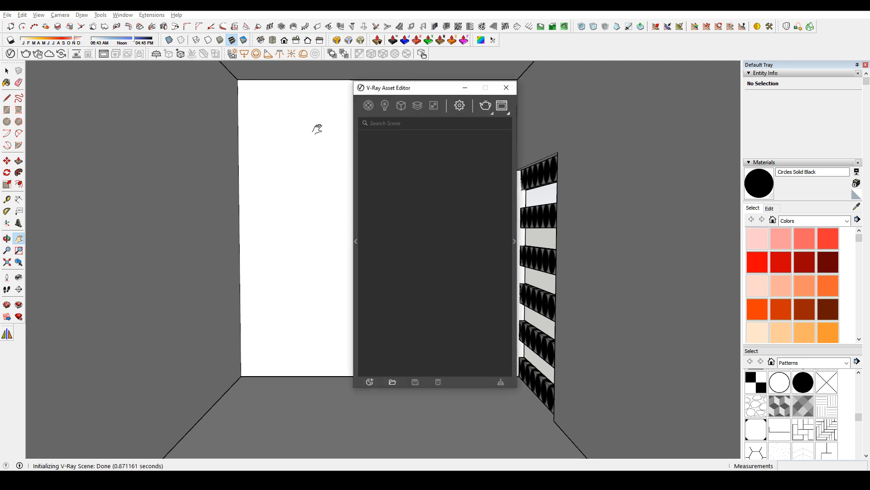
click(384, 106)
click(368, 106)
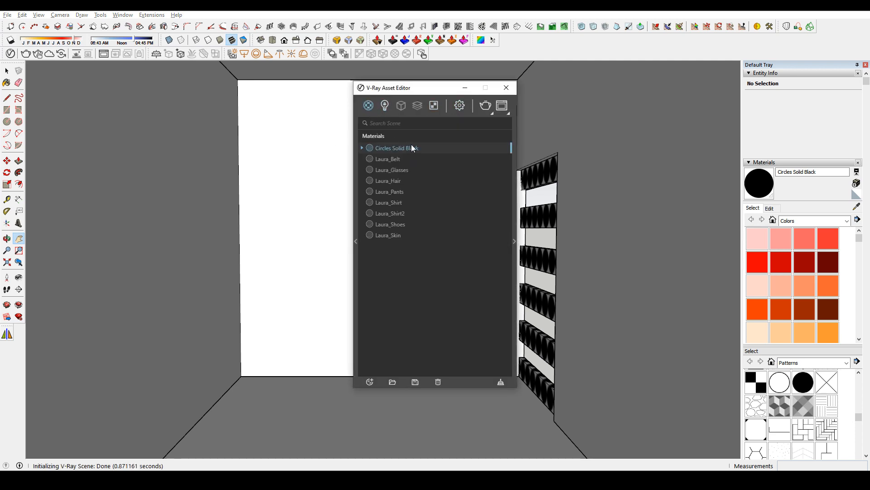
click(413, 159)
shift+click(398, 236)
click(438, 382)
click(459, 239)
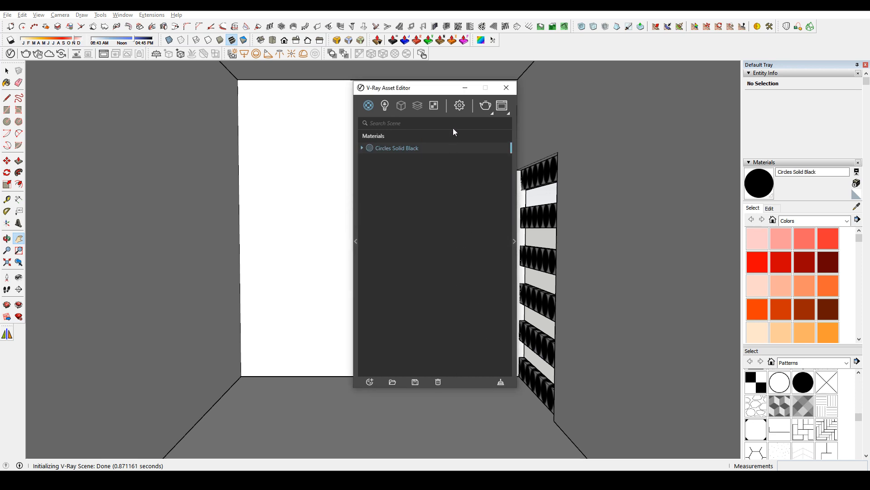
Set the V-Ray render settings to Low quality, safe frame on and a 4:5 Portrait aspect ratio, and close the editor.
click(460, 107)
click(449, 229)
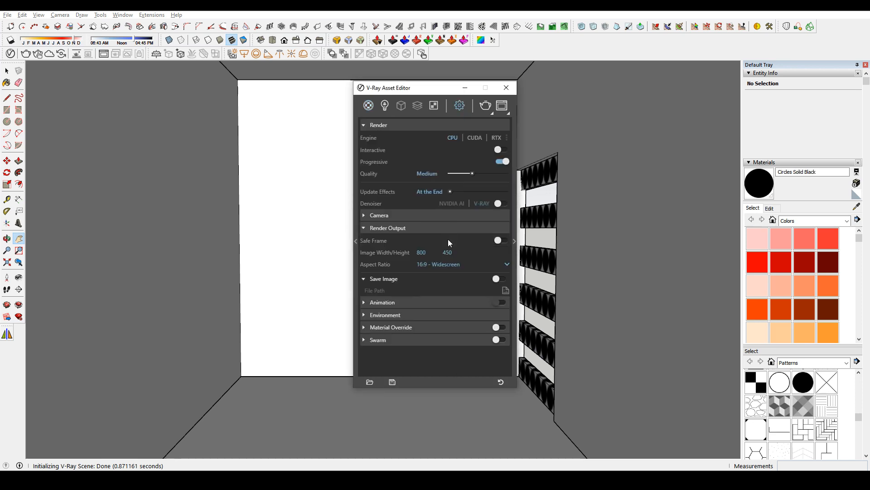
click(459, 267)
click(446, 324)
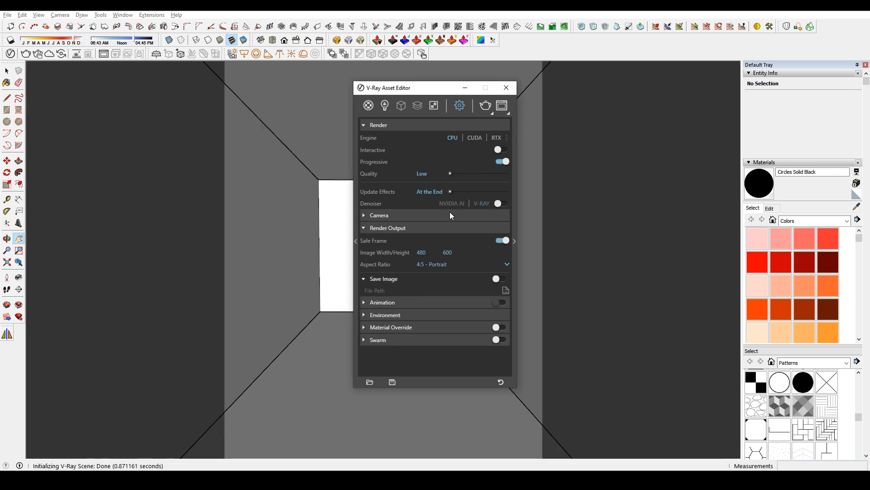
click(451, 216)
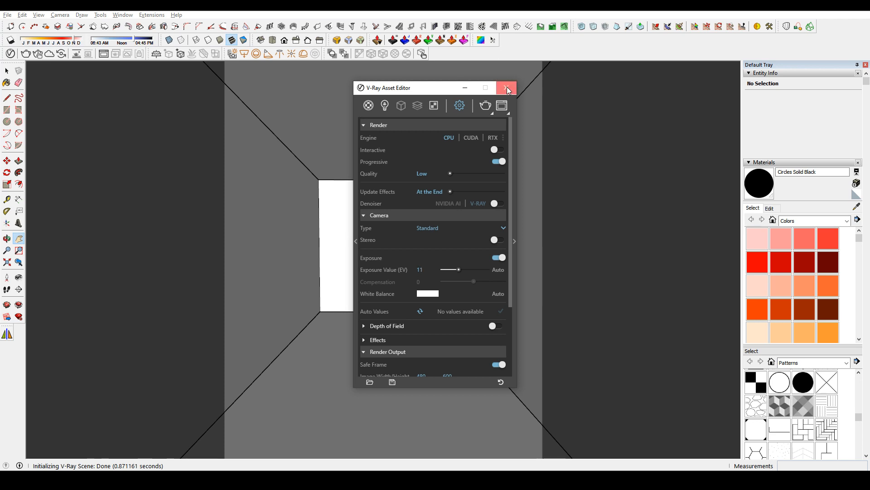
click(506, 89)
Frame the room's interior toward the end wall with the slatted opening in view, and add the view as a scene.
scroll(417, 211, up, 2)
drag(388, 232, 393, 200)
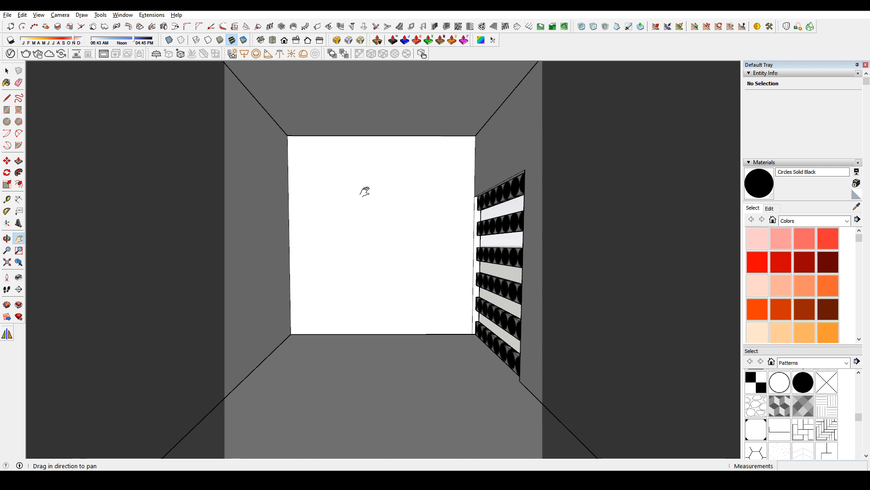
scroll(379, 195, up, 5)
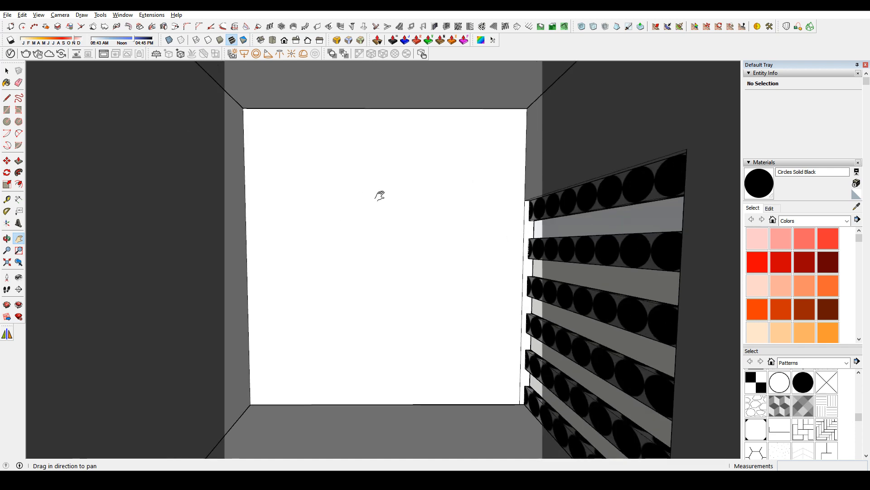
scroll(379, 195, down, 1)
key(o)
drag(382, 200, 385, 193)
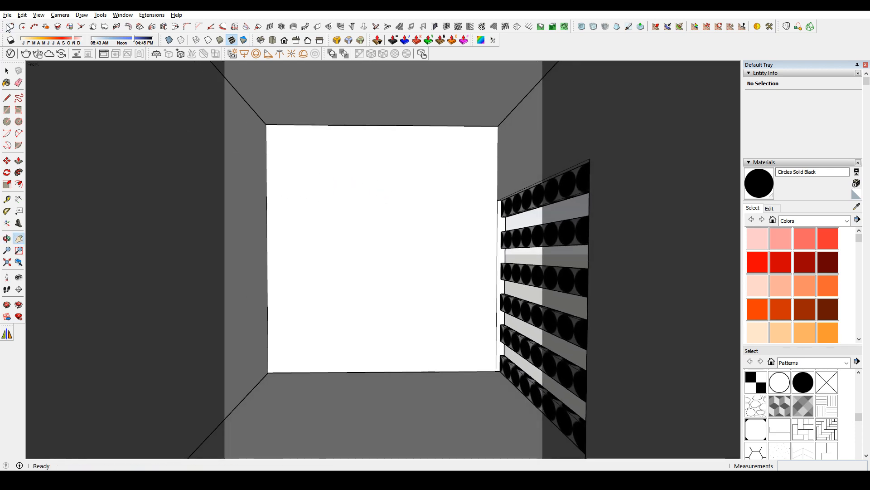
click(39, 14)
mouse_move(59, 177)
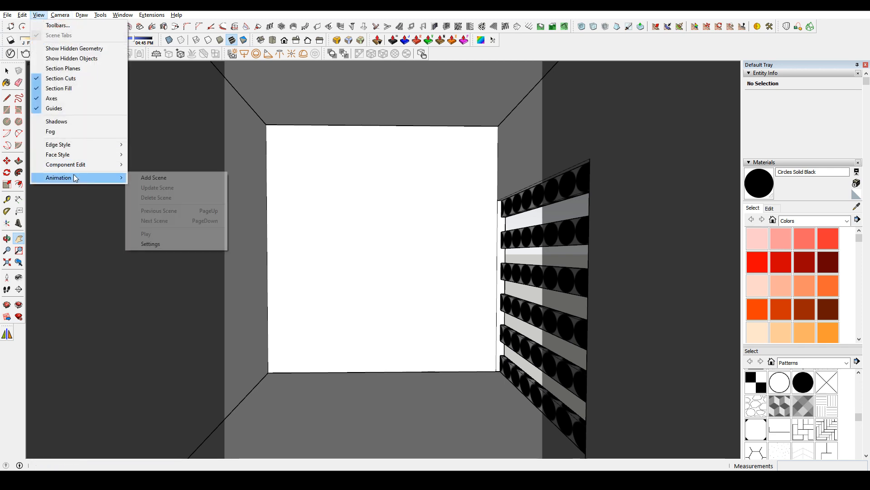
click(150, 176)
Save the model as Interior 1 in the Vray Rendering project's Interior 1 folder.
click(7, 14)
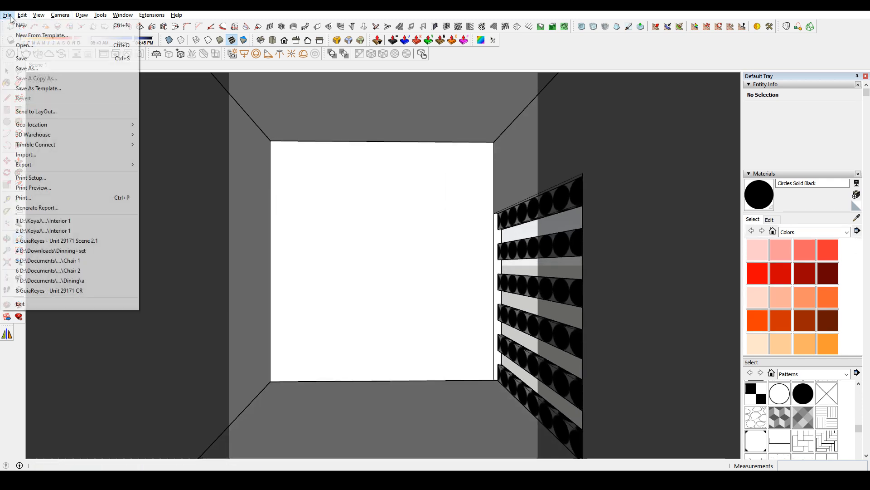
click(37, 69)
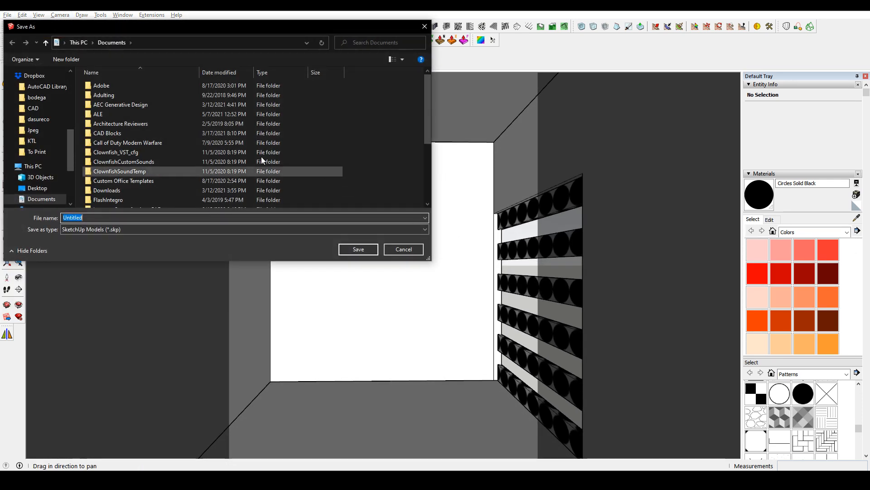
scroll(44, 132, up, 2)
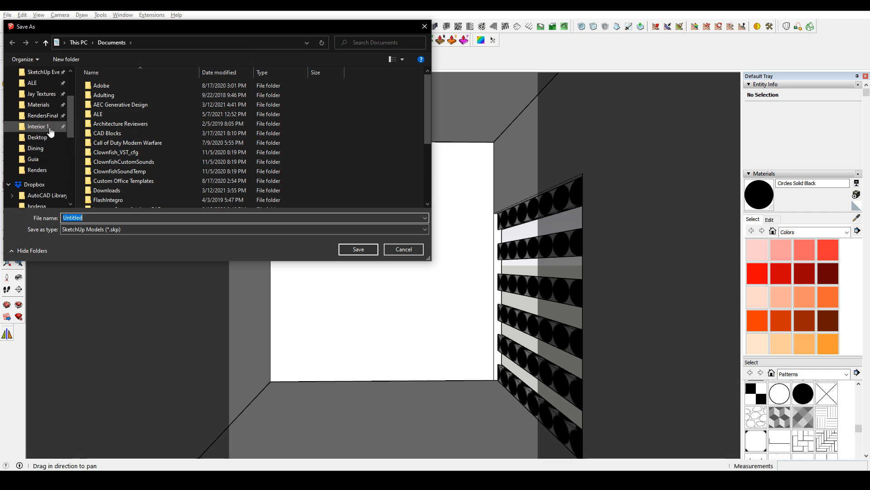
click(52, 131)
click(137, 221)
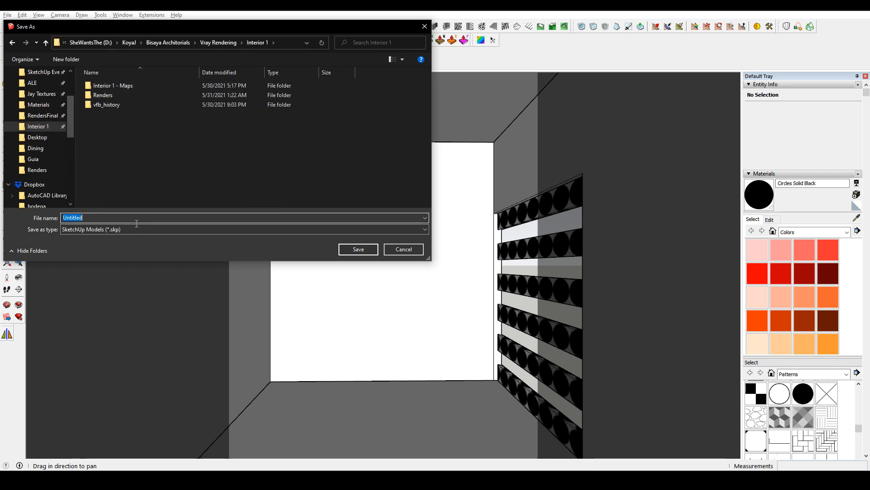
text(O)
key(BackSpace)
text(Interior 1)
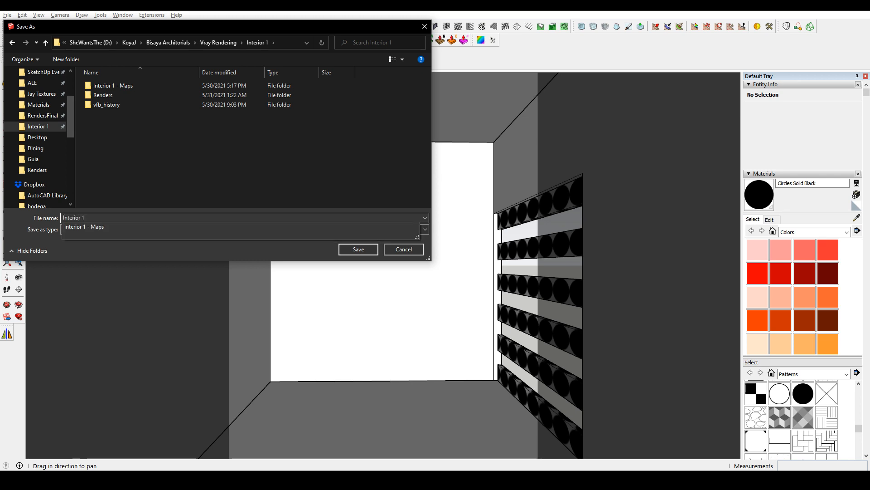
key(Return)
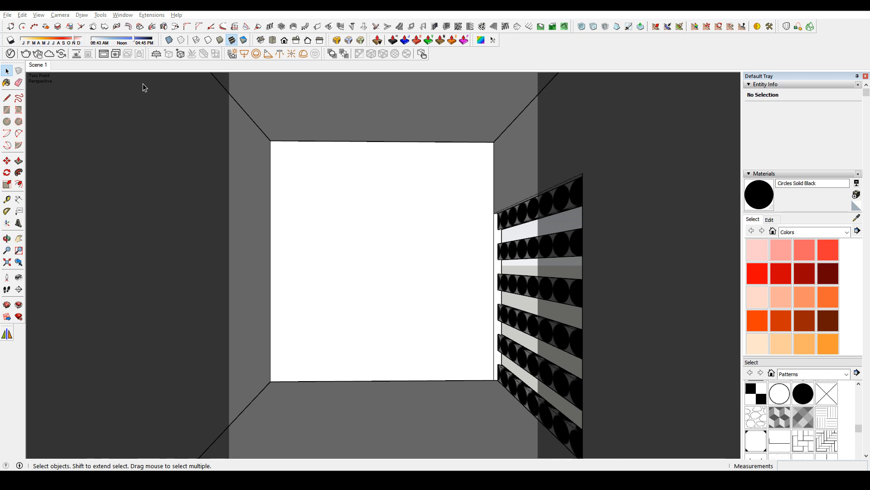
Import the Chair 1.vrmesh proxy and place it on the floor near the end wall.
click(181, 54)
click(103, 115)
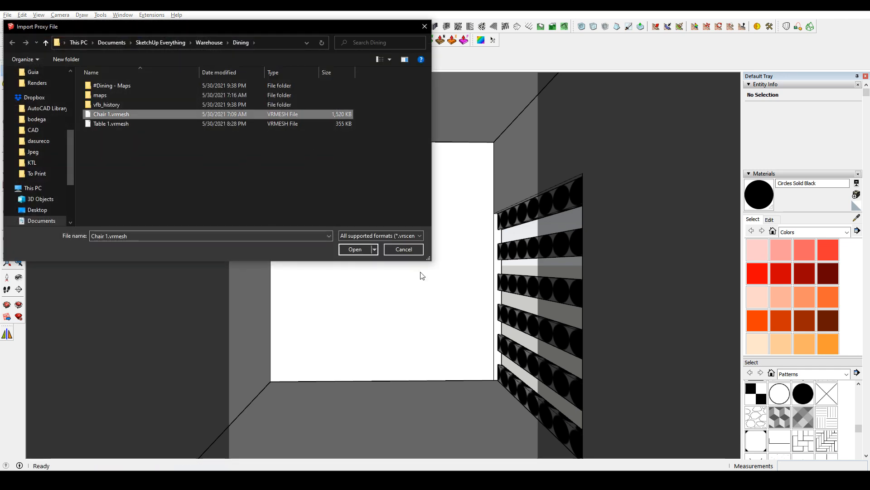
click(358, 250)
click(365, 408)
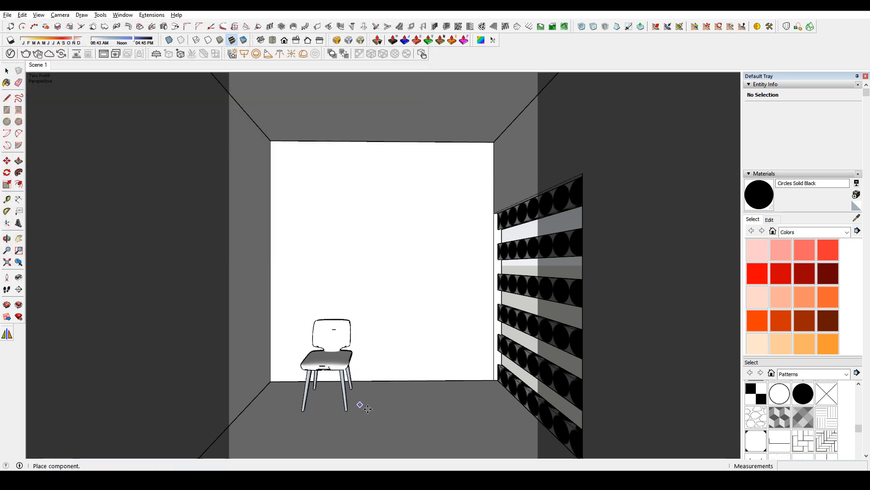
Import the Table 1.vrmesh proxy and place it on the floor beside the chair.
click(180, 54)
click(134, 123)
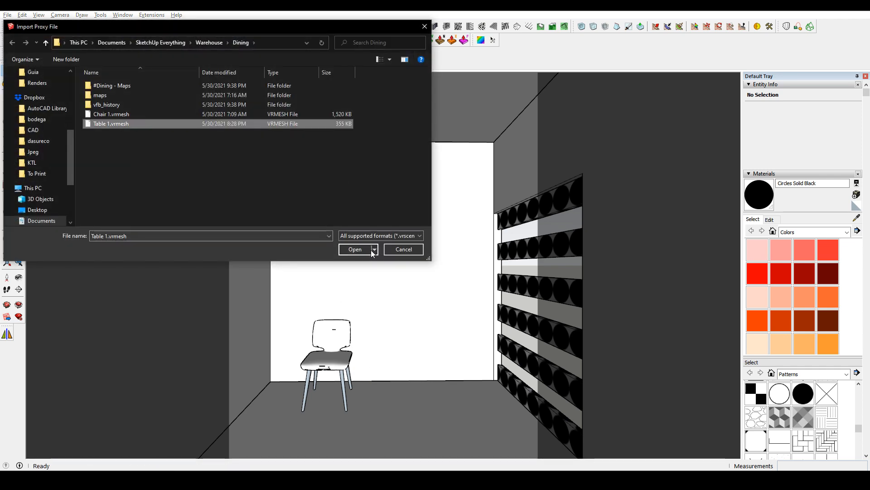
click(355, 249)
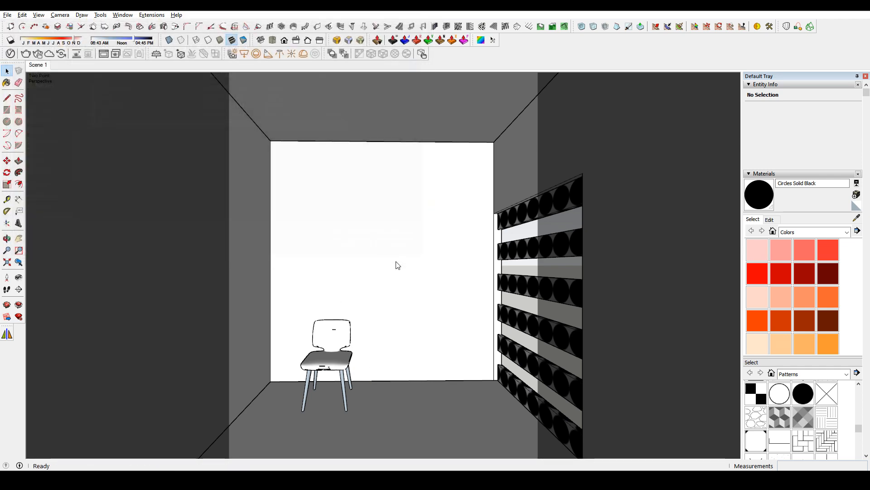
click(394, 410)
Rotate the table 90 degrees on the floor so its long side runs parallel to the end wall.
key(q)
click(444, 405)
key(space)
click(442, 355)
key(q)
click(406, 416)
click(449, 416)
text(9)
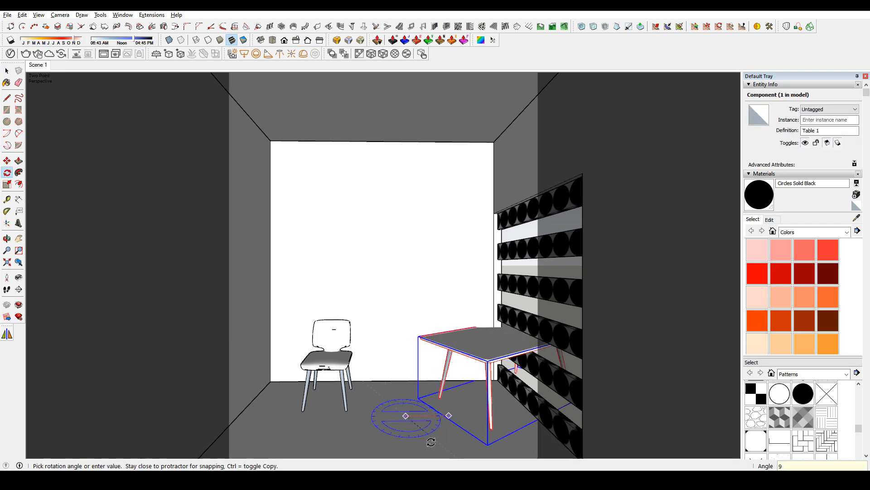
text(0)
key(Return)
Set the camera's field of view to 35 degrees and reframe the room around the table.
text(z)
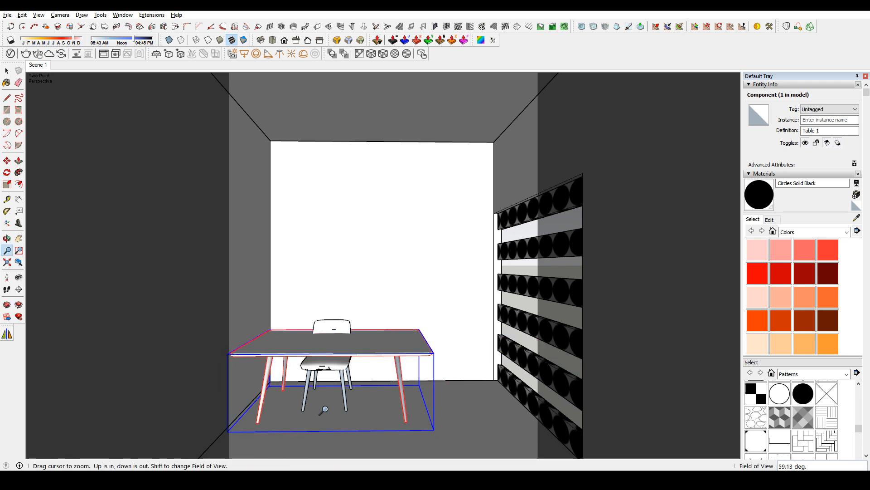
text(35)
key(Return)
scroll(324, 409, down, 4)
mouse_move(361, 314)
shift+middle_down()
mouse_move(380, 255)
mouse_move(371, 255)
mouse_move(375, 274)
shift+middle_up()
scroll(372, 256, up, 1)
scroll(374, 273, up, 1)
Switch the camera to two-point perspective, adjust the interior framing and update Scene 1 with it.
click(60, 15)
click(74, 79)
click(10, 291)
drag(328, 275, 341, 312)
key(h)
drag(375, 233, 375, 252)
right_click(44, 66)
click(71, 101)
Move the table about 567 mm away from the end wall so the chair stands behind it.
key(space)
click(336, 387)
click(371, 370)
middle_drag(371, 371, 368, 241)
key(m)
click(424, 246)
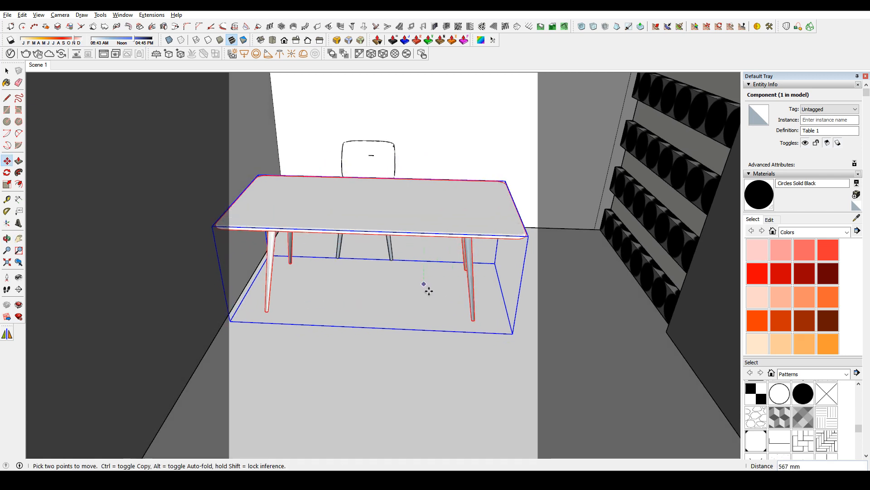
click(425, 280)
Shift the chair sideways along the table's far side and adjust its rotation.
key(space)
click(390, 252)
key(m)
click(403, 301)
click(379, 302)
mouse_move(377, 303)
middle_down()
mouse_move(389, 307)
mouse_move(375, 304)
middle_up()
key(q)
click(343, 255)
click(353, 303)
click(367, 304)
Make a rotated copy of the chair on the near side of the table.
key(m)
key(q)
click(353, 288)
click(412, 282)
key(ctrl)
click(296, 295)
Rotate and shift the near-side chair until it squarely faces the table's left half.
click(397, 333)
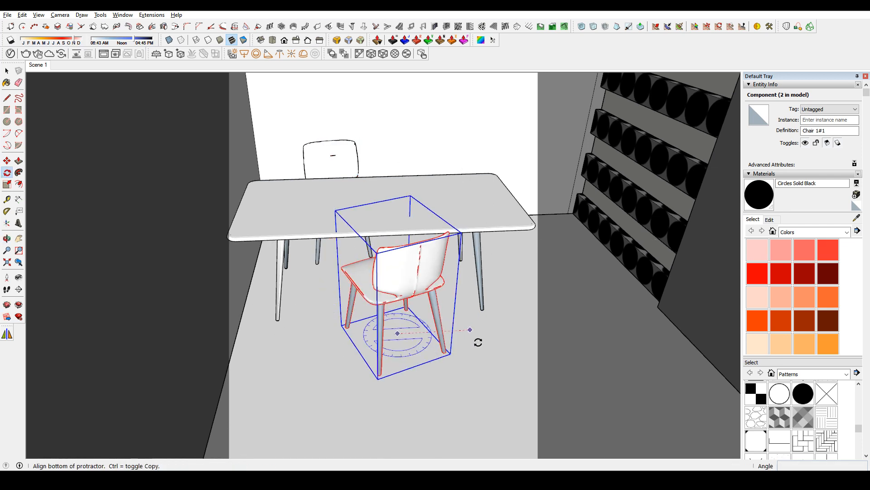
click(470, 329)
click(489, 375)
key(m)
click(493, 345)
key(q)
click(315, 341)
click(306, 401)
click(319, 406)
Copy the near-side chair about 690 mm along the table to form a second seat.
key(m)
click(319, 334)
key(ctrl)
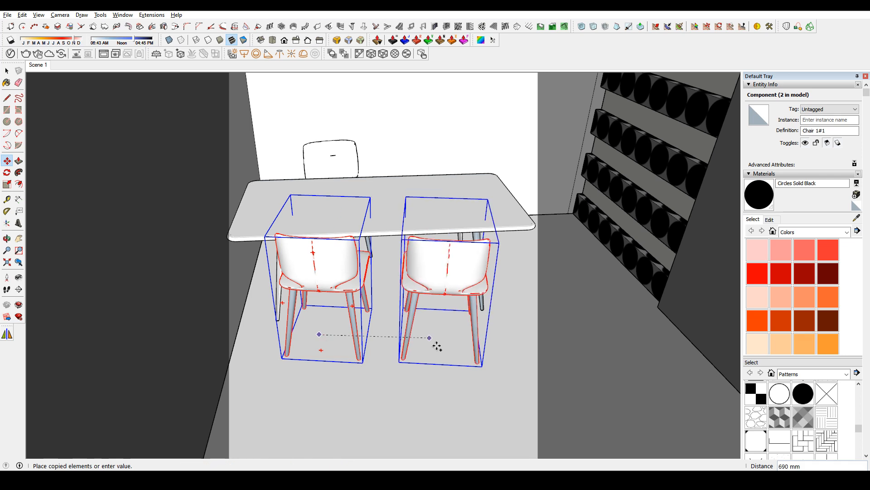
click(431, 338)
Turn the second near-side chair at an angle to the table and shift it slightly toward the slatted wall.
key(q)
click(428, 344)
click(433, 408)
click(504, 409)
middle_drag(436, 384, 448, 383)
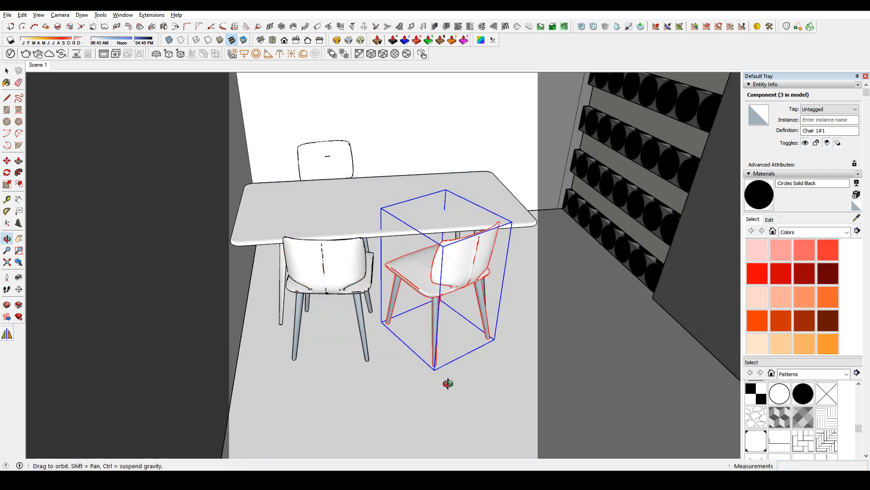
key(m)
click(448, 355)
click(461, 354)
Try a rotated copy of the angled chair on the table's far side, and delete that copy.
click(431, 381)
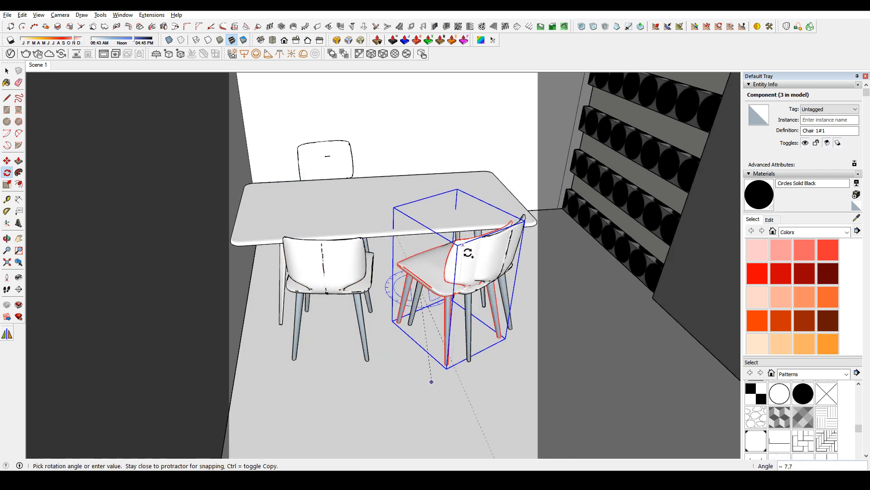
click(545, 275)
middle_drag(512, 296, 536, 328)
scroll(495, 225, up, 2)
shift+middle_drag(495, 225, 383, 207)
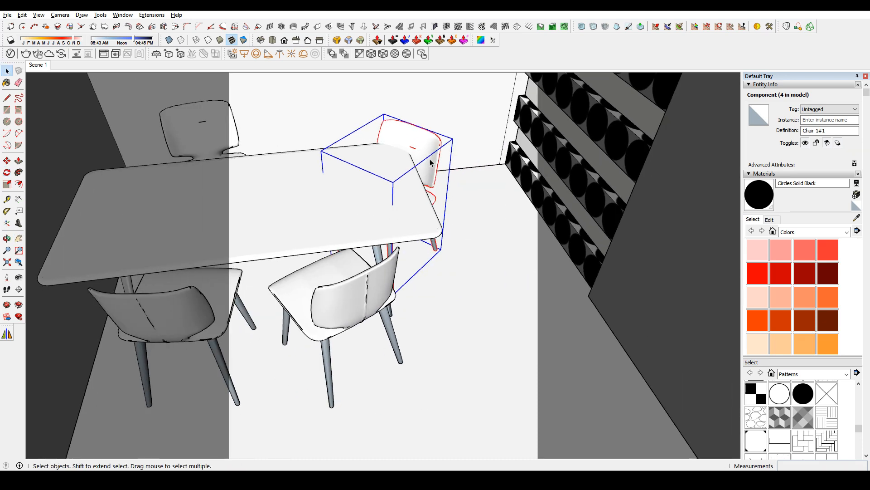
key(Delete)
Copy the far-side chair along the table to form a second seat facing the near-side chairs.
click(220, 133)
key(m)
key(ctrl)
click(354, 388)
click(500, 376)
Rotate the copied far-side chair slightly and return to the Scene 1 view.
middle_drag(438, 393, 356, 237)
key(q)
click(345, 231)
click(445, 245)
click(464, 263)
middle_drag(463, 268, 363, 280)
click(36, 66)
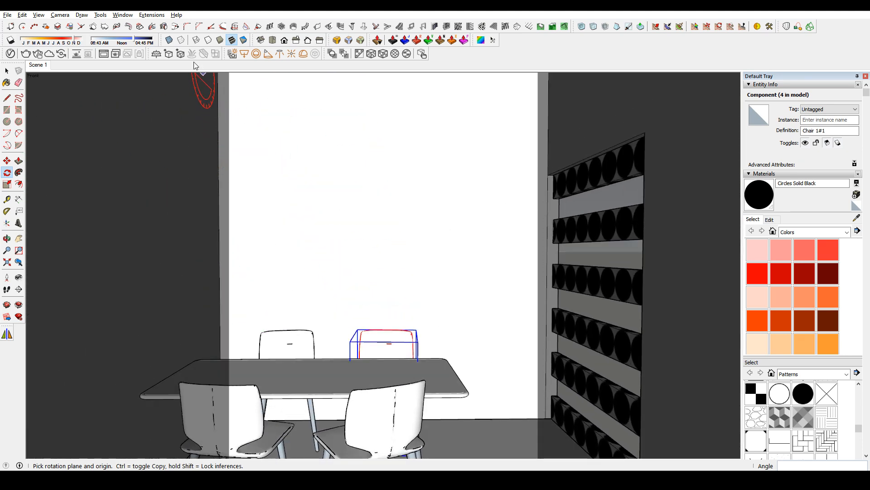
Import the IP1.vrmesh plant proxy from the Indoor Plants folder and place it in the corner beside the slatted opening.
click(181, 53)
click(209, 43)
double_click(176, 95)
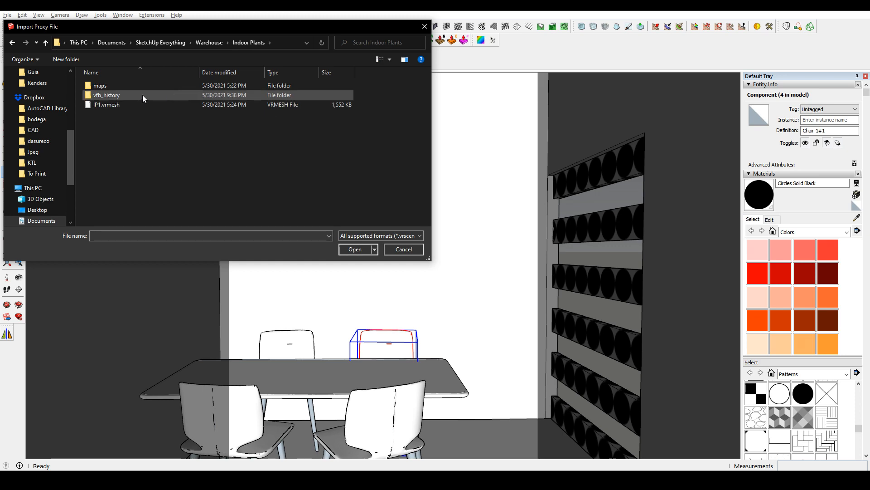
click(173, 105)
click(354, 249)
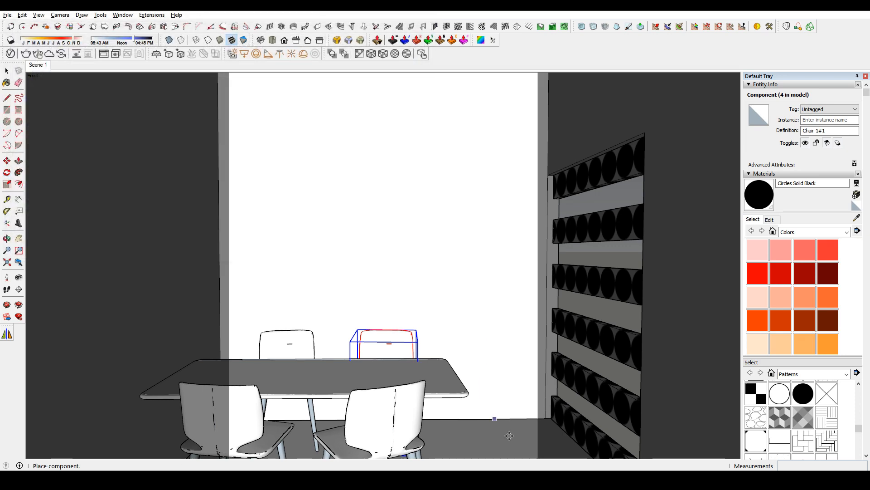
click(470, 452)
scroll(521, 431, up, 5)
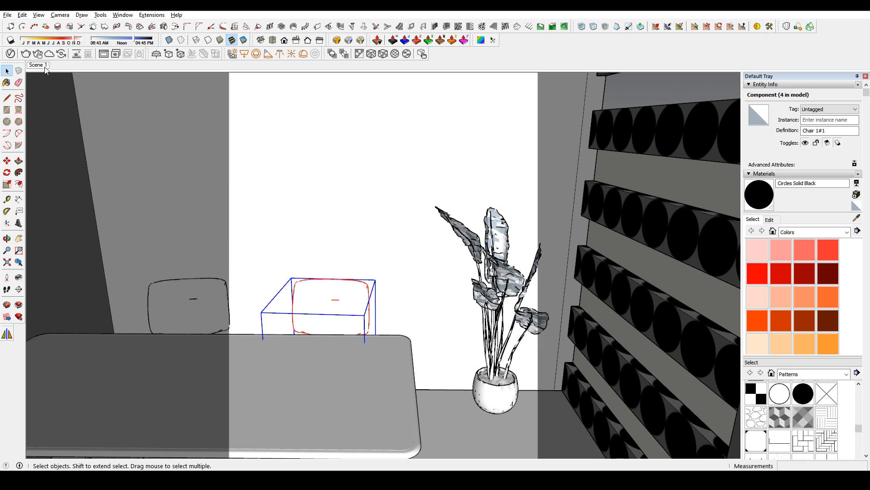
click(45, 68)
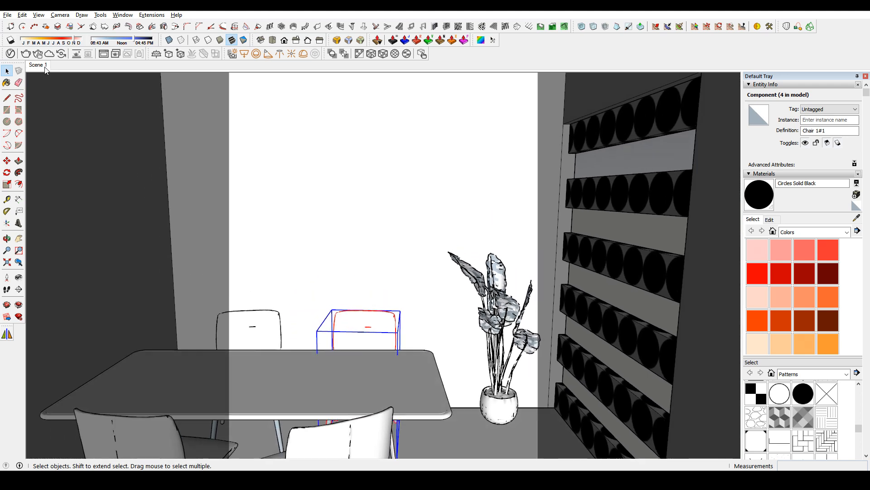
Paste the copied pendant light fixture into the room near the table.
click(410, 145)
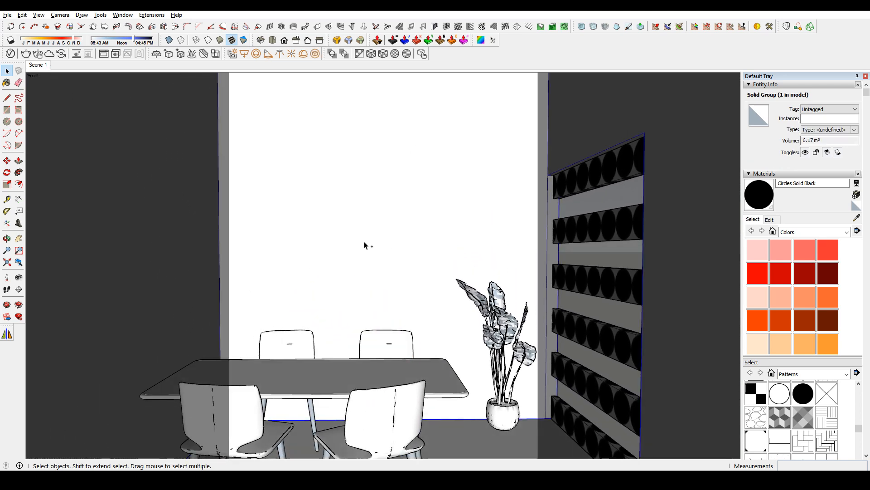
key(ctrl+v)
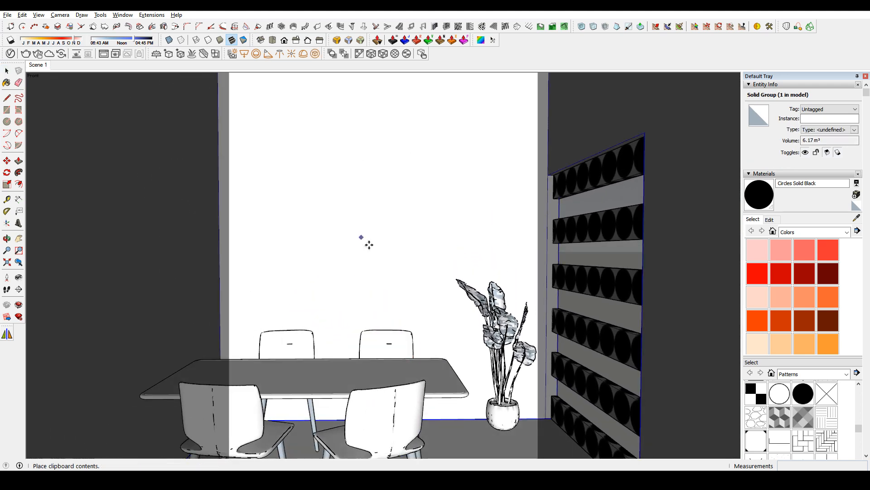
click(245, 384)
middle_drag(313, 261, 295, 266)
Move the pendant light fixture up to ceiling height.
scroll(341, 165, up, 5)
middle_drag(388, 162, 348, 182)
click(351, 172)
scroll(412, 254, down, 8)
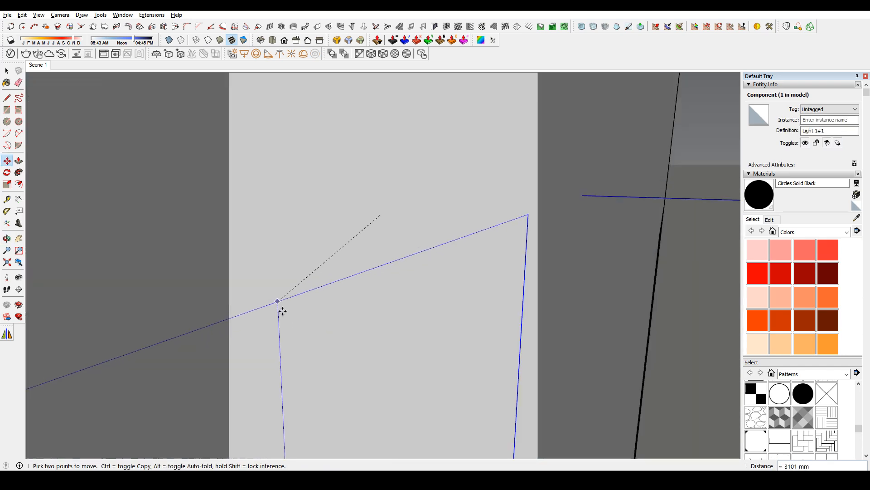
middle_drag(416, 293, 390, 273)
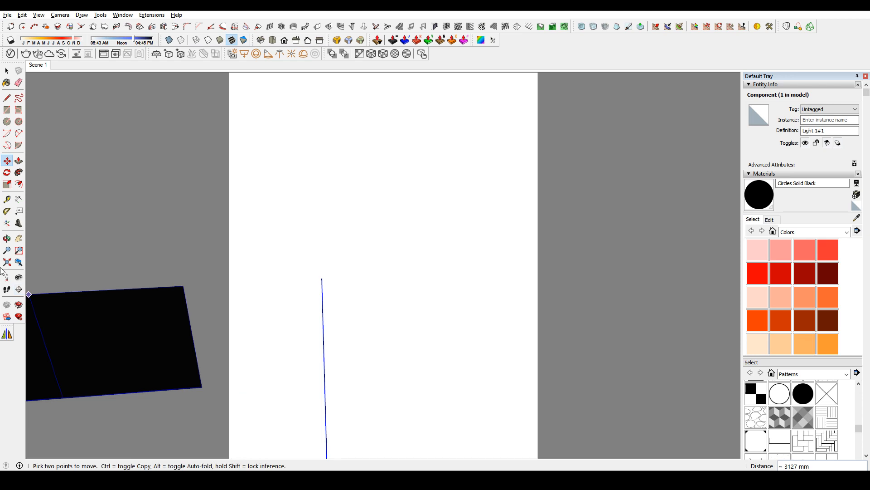
click(7, 263)
scroll(330, 330, down, 2)
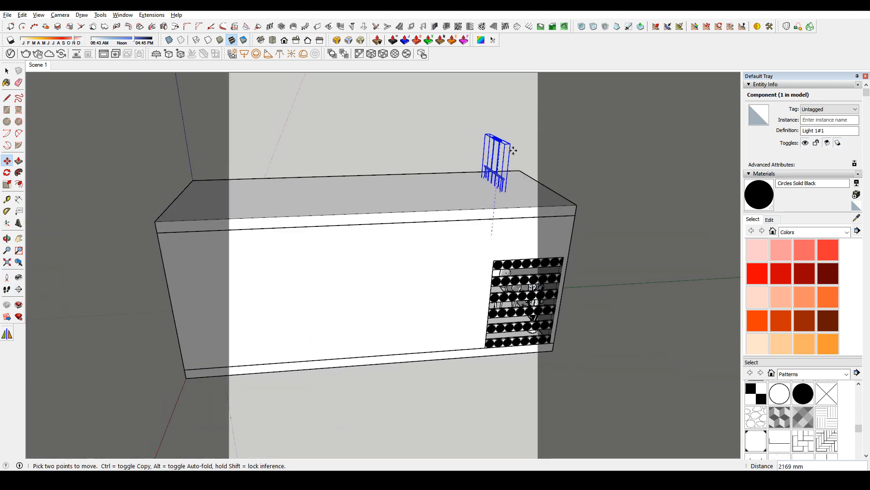
click(575, 216)
Hide the room's ceiling so the furniture can be seen from above.
key(space)
click(499, 212)
right_click(499, 212)
click(529, 234)
Move the pendant light fixture over the middle of the dining table, aligned with its length.
middle_drag(521, 174, 373, 326)
scroll(504, 222, up, 3)
click(503, 223)
scroll(337, 299, up, 3)
key(m)
click(339, 303)
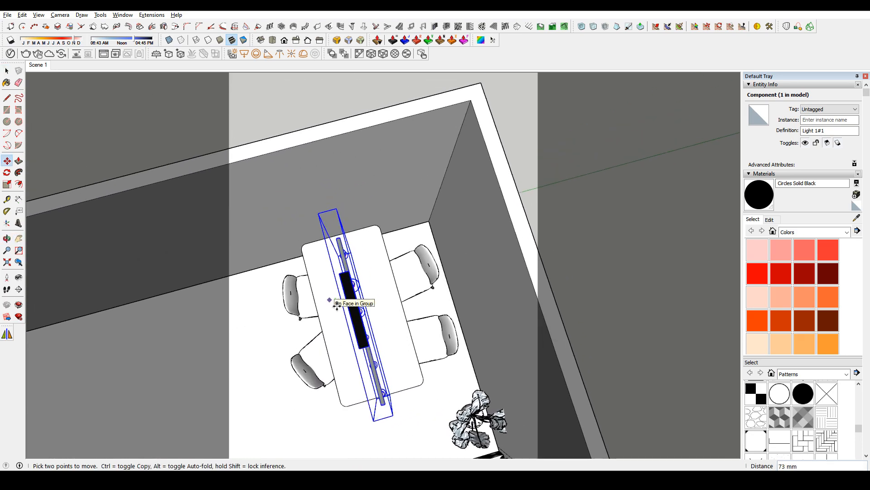
middle_drag(335, 303, 332, 181)
click(446, 291)
Return to the Scene 1 view and nudge the pendant light fixture slightly sideways.
click(44, 67)
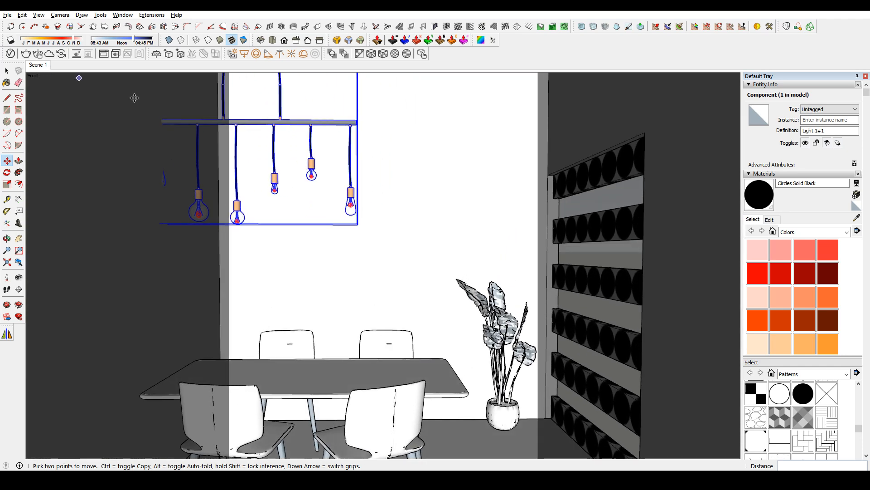
click(281, 103)
click(297, 101)
key(space)
Paste the copied Oil Painting 1 component and position it on the end wall behind the pendant light.
click(408, 244)
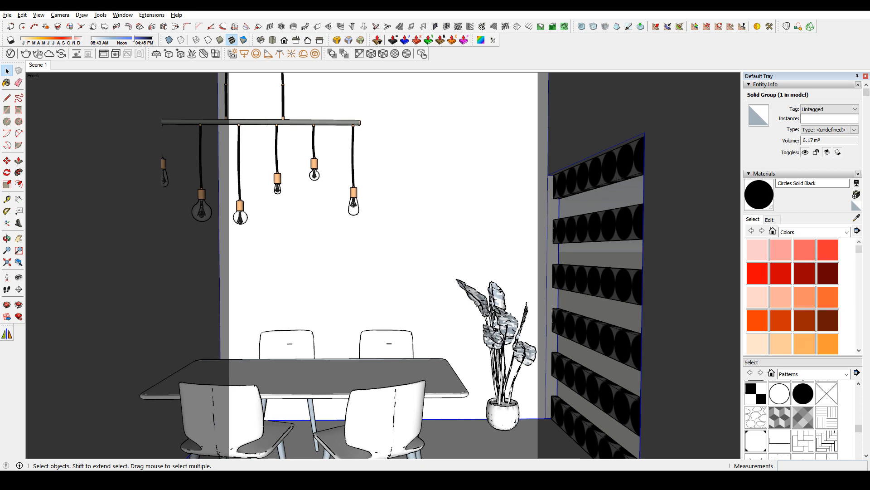
key(ctrl+v)
click(275, 235)
middle_drag(313, 265, 345, 349)
scroll(503, 358, up, 2)
click(499, 393)
scroll(363, 213, up, 5)
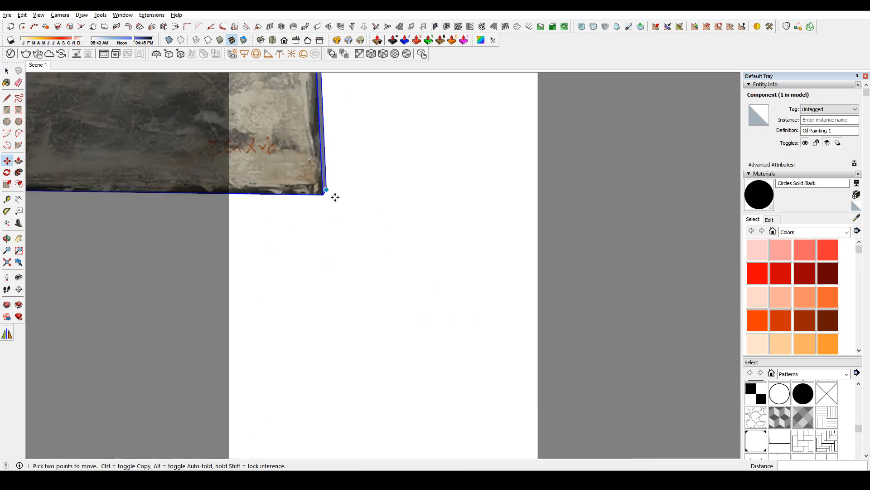
click(386, 198)
scroll(180, 134, down, 10)
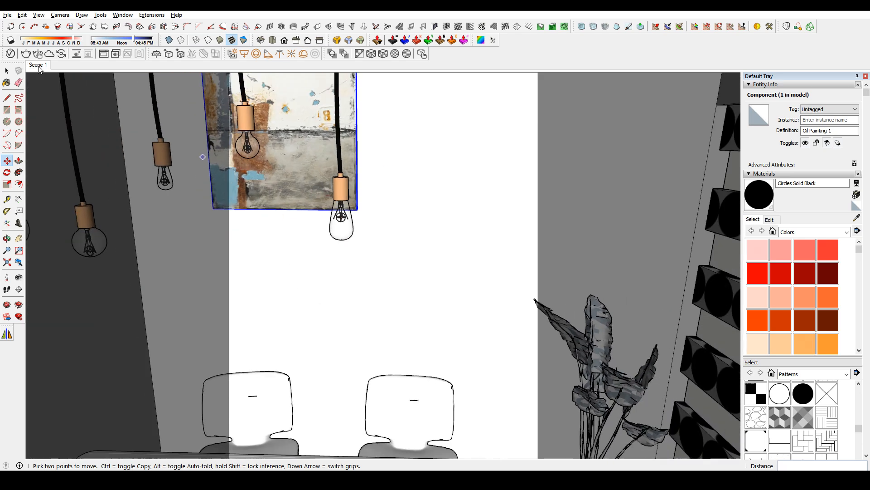
key(space)
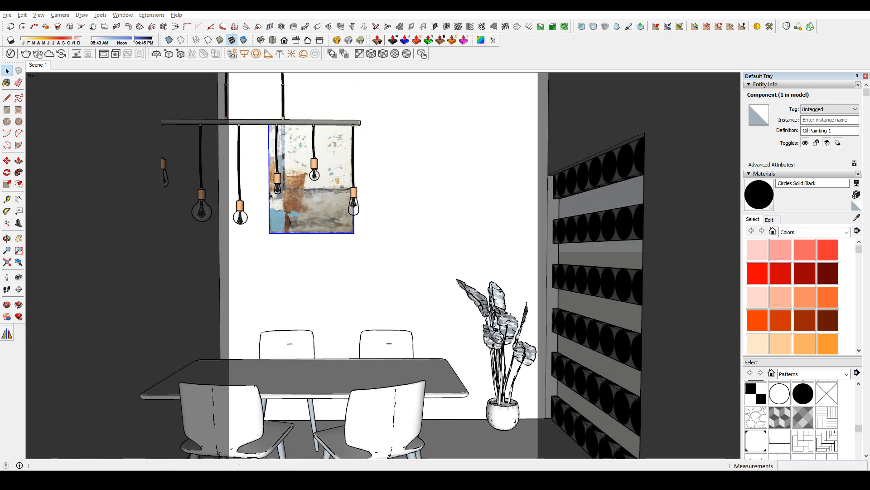
Paste the copied laptop component onto the dining table and shift it slightly sideways.
key(ctrl+v)
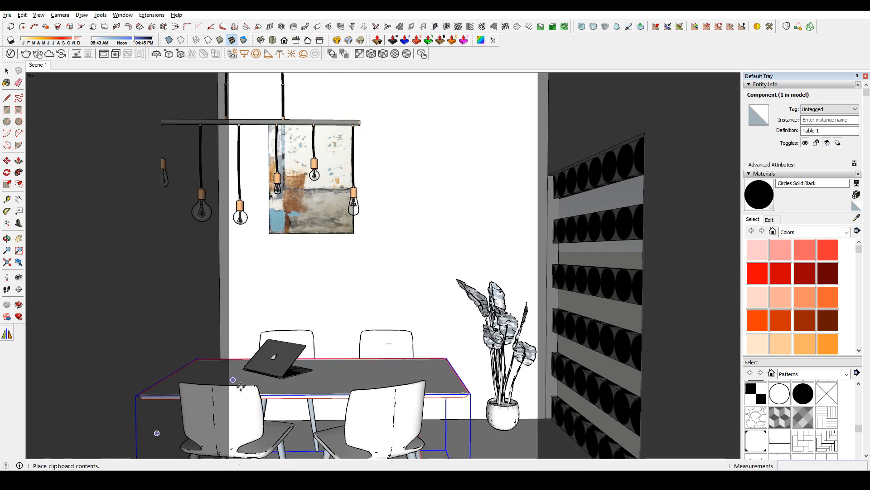
click(346, 383)
click(346, 383)
key(space)
key(m)
click(368, 368)
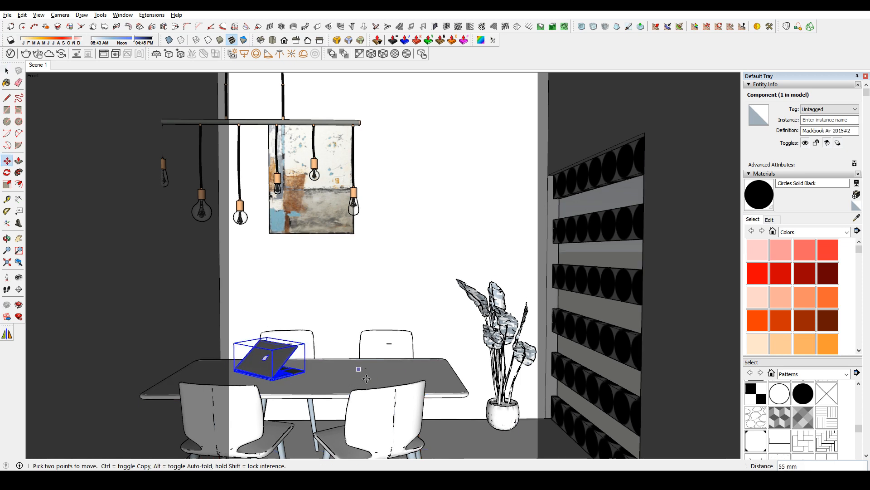
key(space)
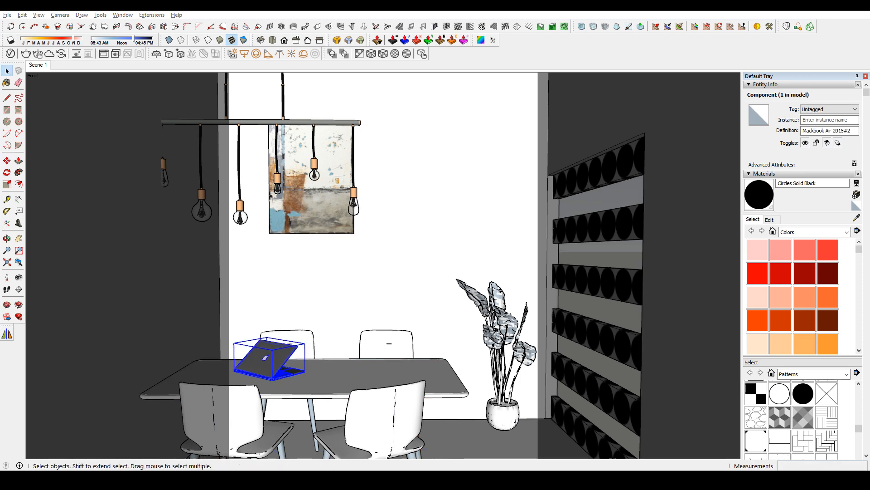
Paste the copied Coffee Cup 1 component onto the dining table beside the laptop.
click(322, 380)
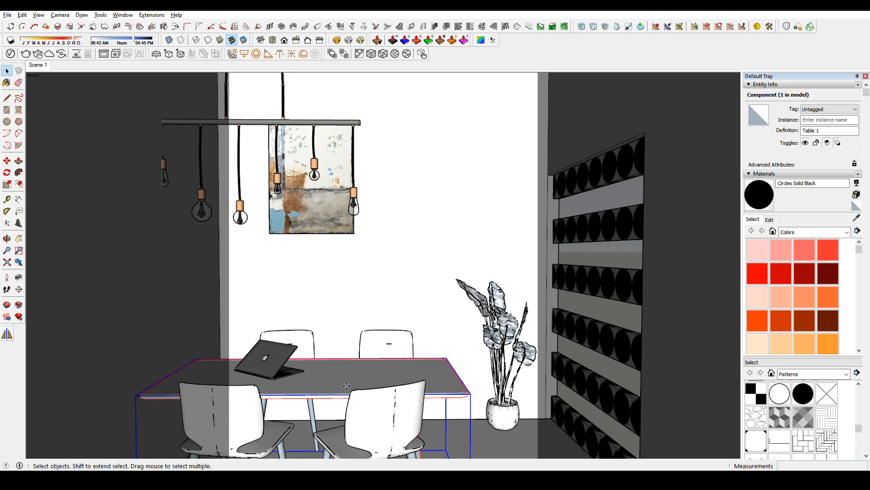
key(ctrl+v)
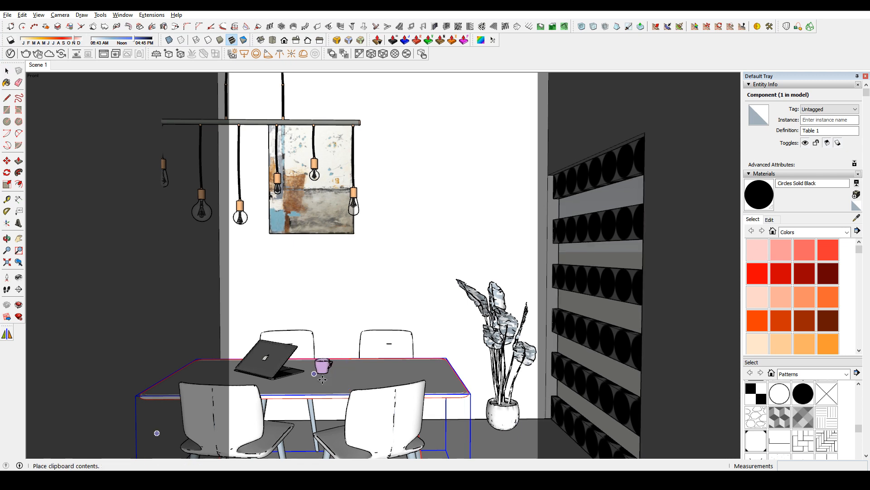
click(322, 379)
key(m)
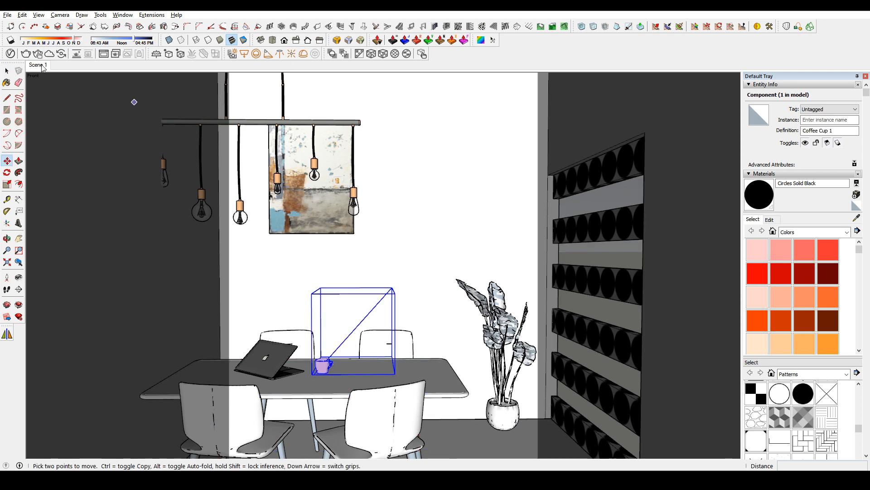
Move the oil painting down and sideways on the end wall so it hangs below the pendant bulbs.
middle_drag(374, 258, 372, 222)
click(307, 223)
key(m)
click(419, 200)
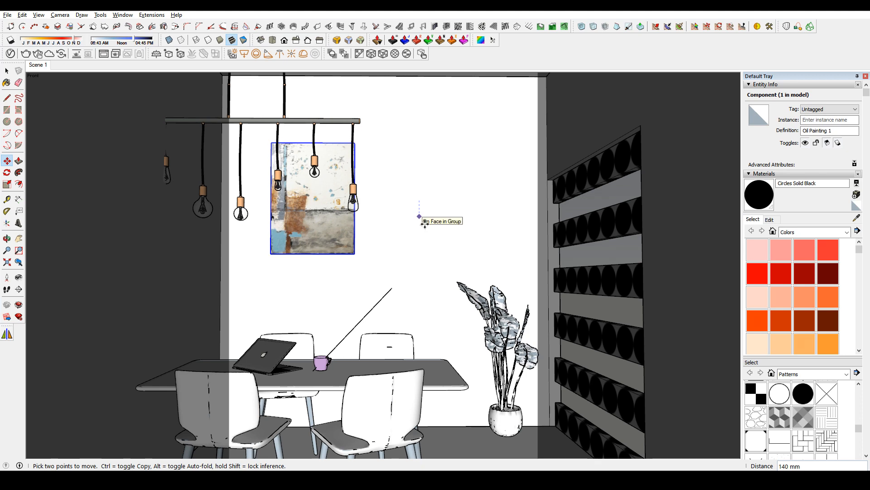
click(424, 276)
click(464, 242)
click(439, 242)
middle_drag(437, 241, 328, 255)
key(space)
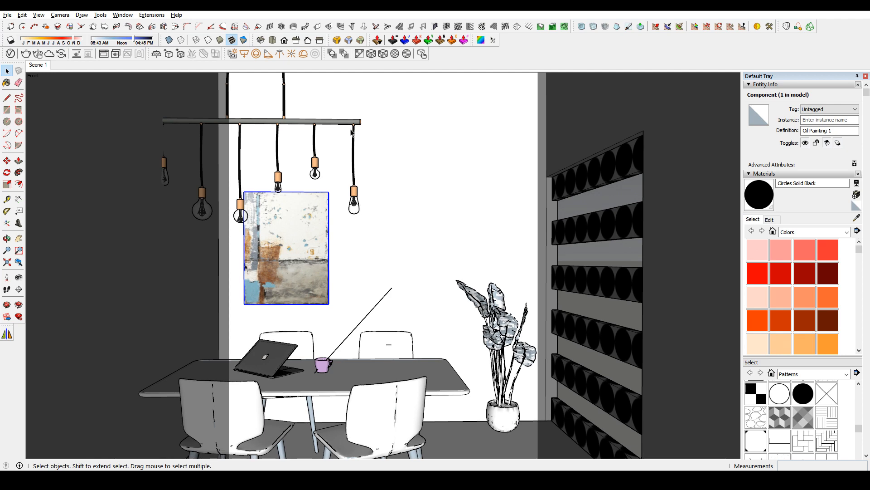
Open the coffee cup component and delete the stray diagonal line inside it.
double_click(368, 319)
double_click(368, 320)
click(368, 320)
key(Delete)
Paste the copied KB112 baseboard component onto the floor between the chair and the plant.
click(479, 438)
click(479, 438)
click(480, 438)
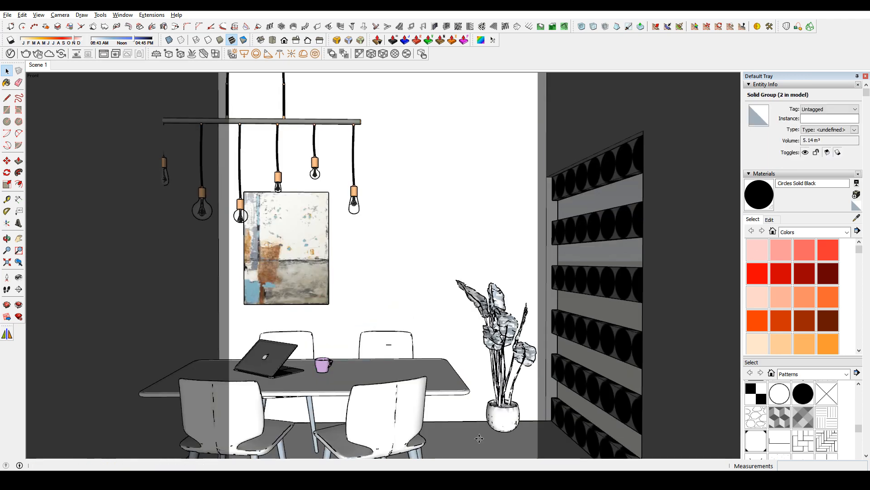
key(ctrl+v)
scroll(521, 399, up, 5)
click(381, 447)
middle_drag(531, 171, 417, 190)
scroll(396, 431, up, 6)
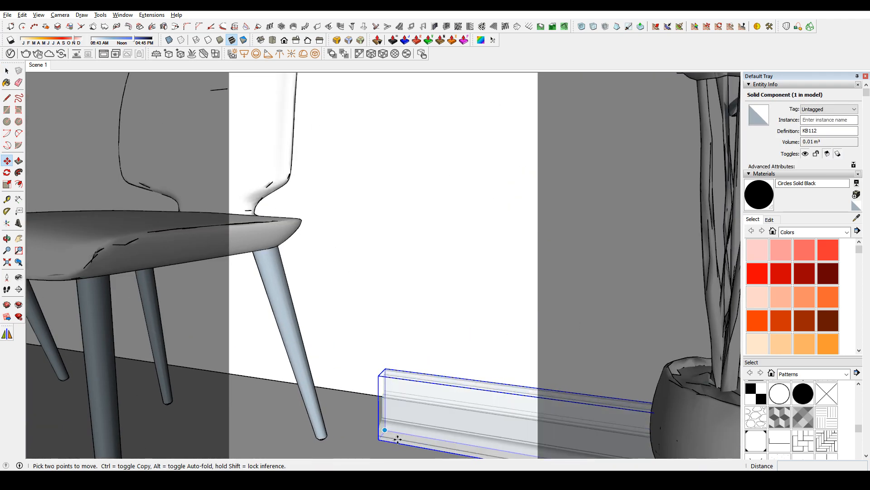
Move the baseboard by its corner until it sits against the base of the end wall.
click(385, 430)
scroll(385, 408, down, 5)
click(172, 317)
scroll(172, 317, down, 2)
click(73, 345)
click(47, 340)
middle_drag(109, 290, 131, 355)
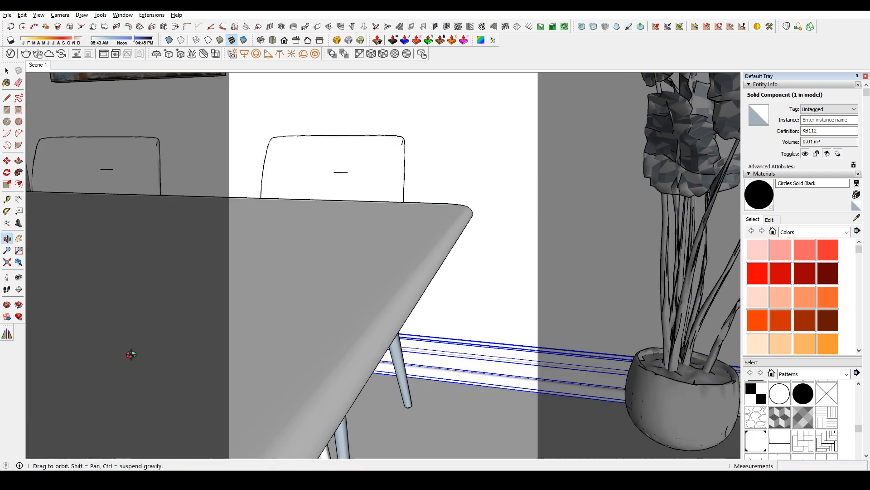
scroll(517, 381, up, 3)
middle_drag(517, 381, 363, 394)
scroll(346, 398, up, 3)
click(346, 398)
scroll(318, 419, down, 4)
Edit the baseboard component and stretch its end face to the adjoining side wall.
middle_drag(317, 420, 265, 295)
key(space)
triple_click(317, 348)
key(p)
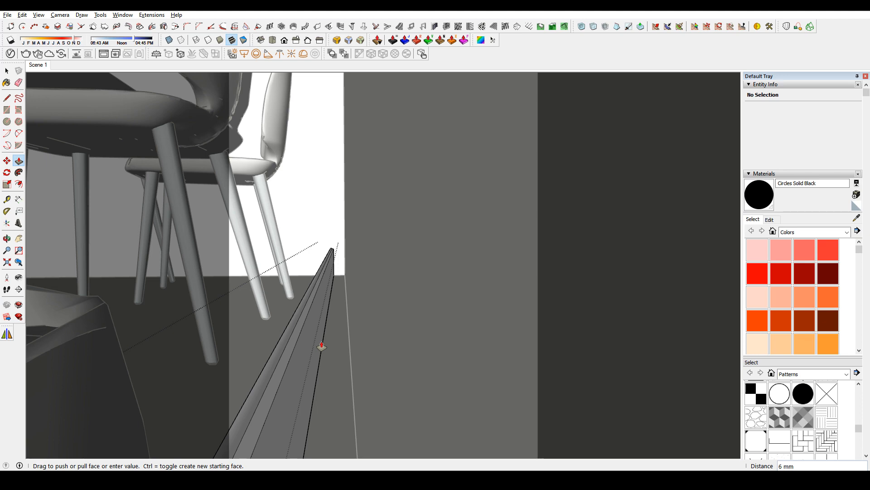
mouse_move(319, 346)
middle_down()
mouse_move(330, 361)
mouse_move(319, 361)
mouse_move(332, 344)
middle_up()
click(318, 361)
key(space)
click(332, 343)
click(331, 350)
key(m)
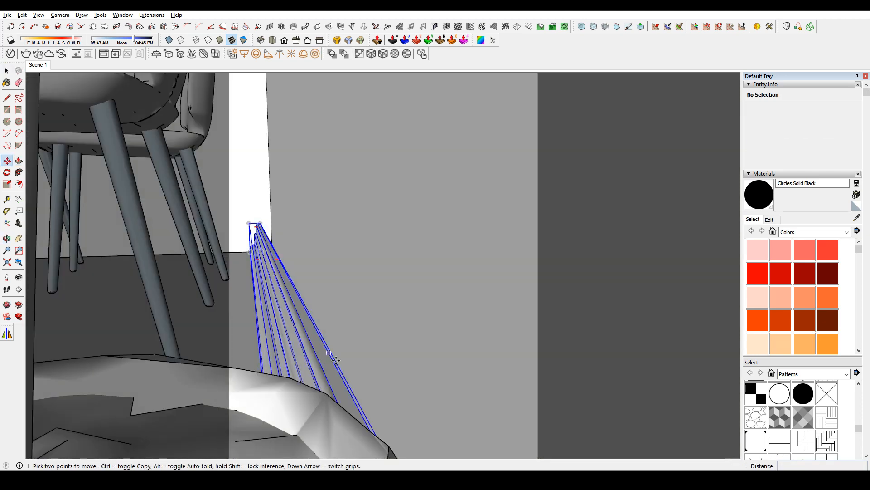
click(330, 353)
click(400, 359)
middle_drag(456, 346, 355, 338)
key(space)
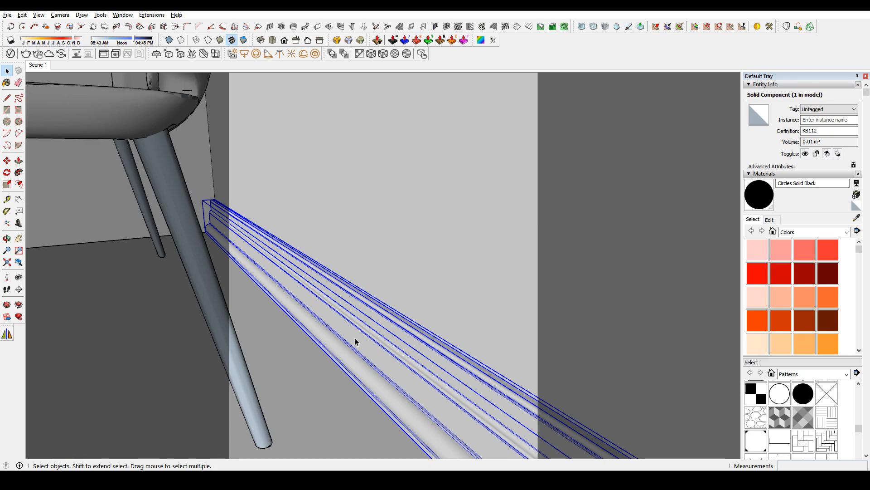
scroll(355, 338, down, 3)
middle_drag(422, 359, 456, 378)
Apply Color M01 to the baseboard along the end wall and return to the Scene 1 view.
click(36, 66)
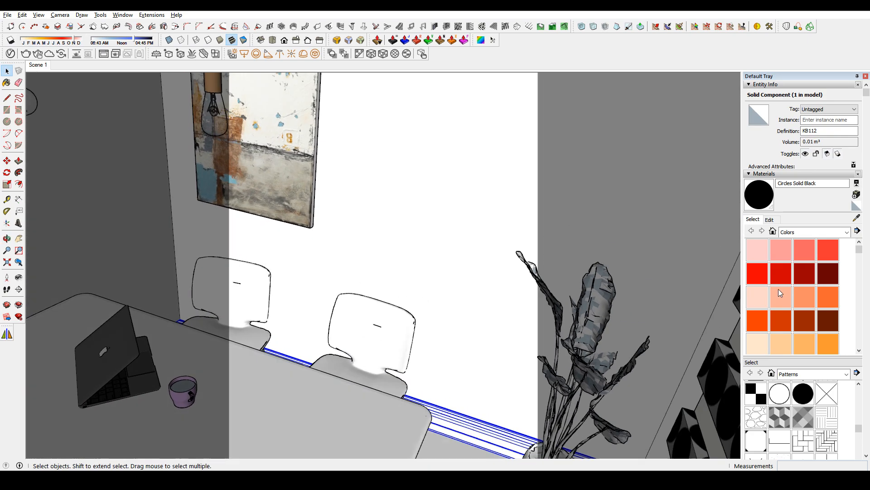
scroll(772, 255, down, 5)
click(776, 255)
click(475, 419)
key(space)
scroll(475, 420, up, 4)
triple_click(475, 420)
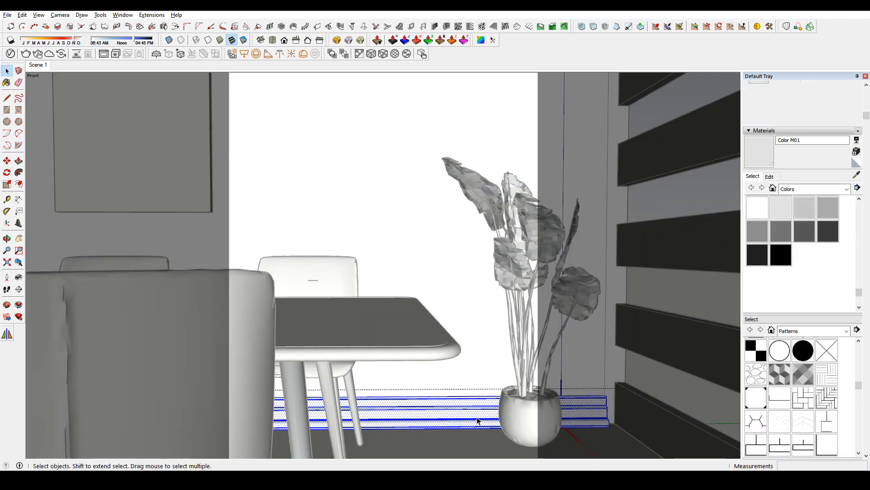
click(35, 67)
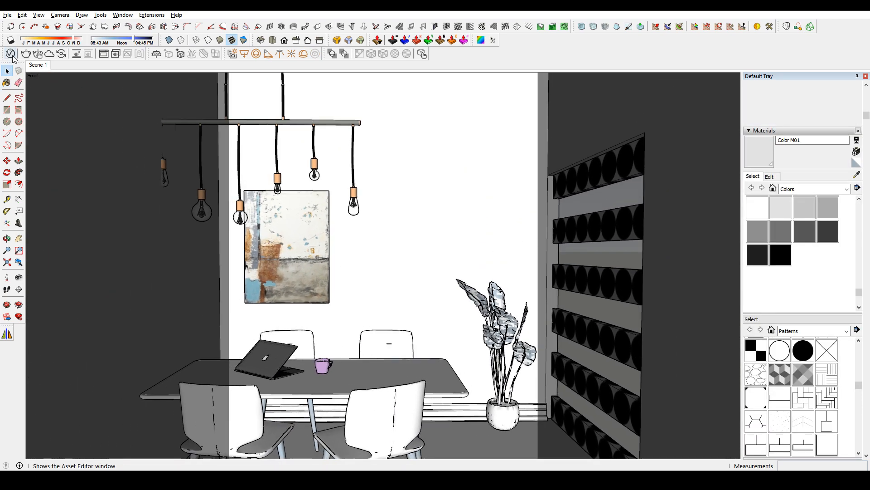
Open the V-Ray render settings, check the camera and output options, and start a test render.
click(10, 53)
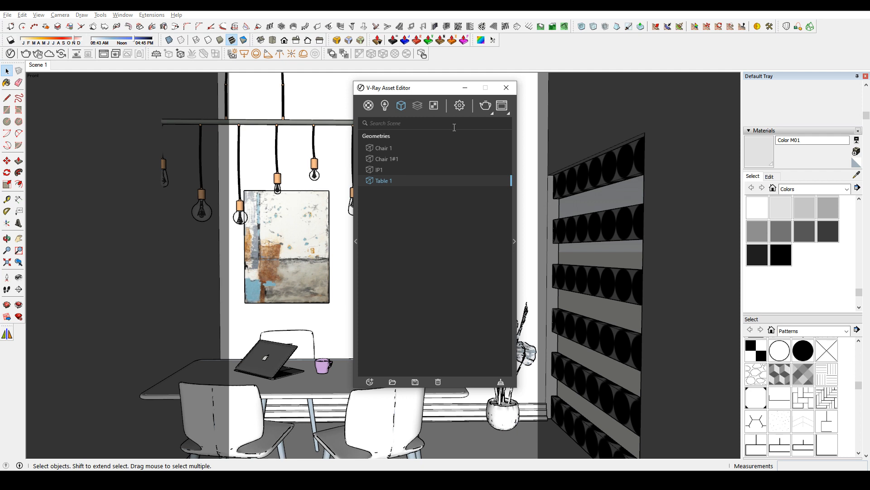
click(460, 106)
scroll(456, 302, down, 3)
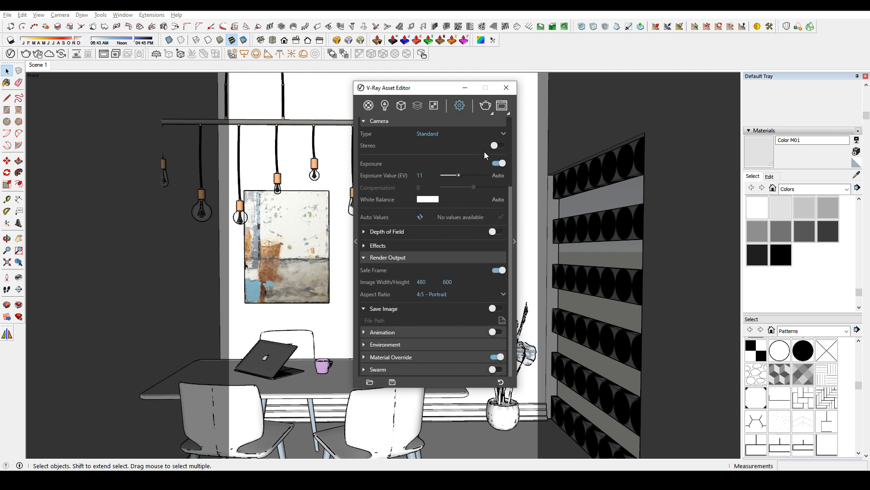
click(484, 107)
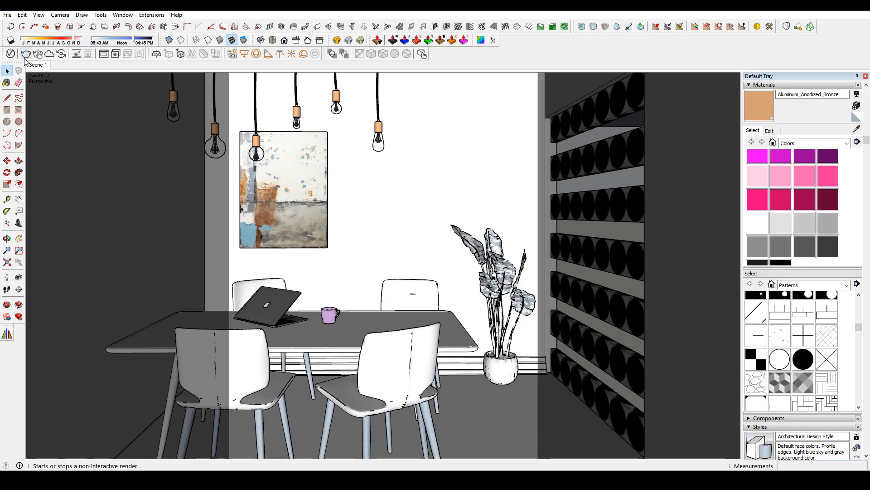
Place a V-Ray dome light on the dining table and start a render.
click(10, 53)
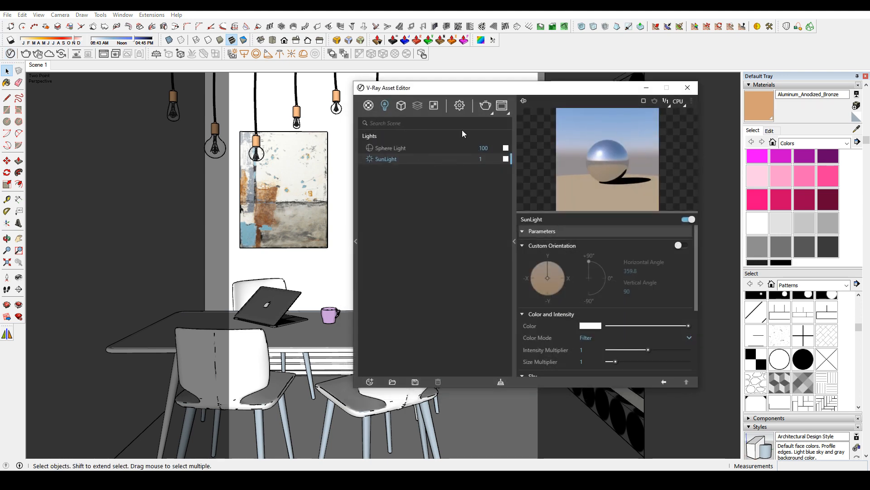
click(646, 88)
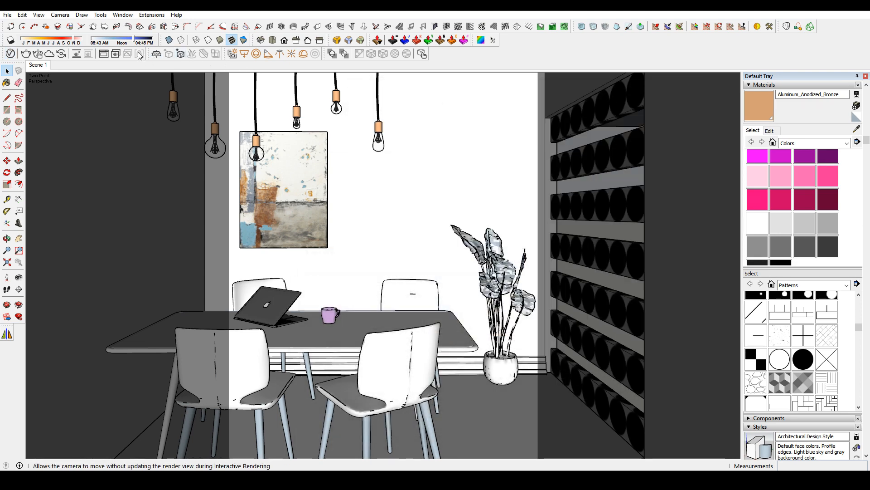
click(304, 54)
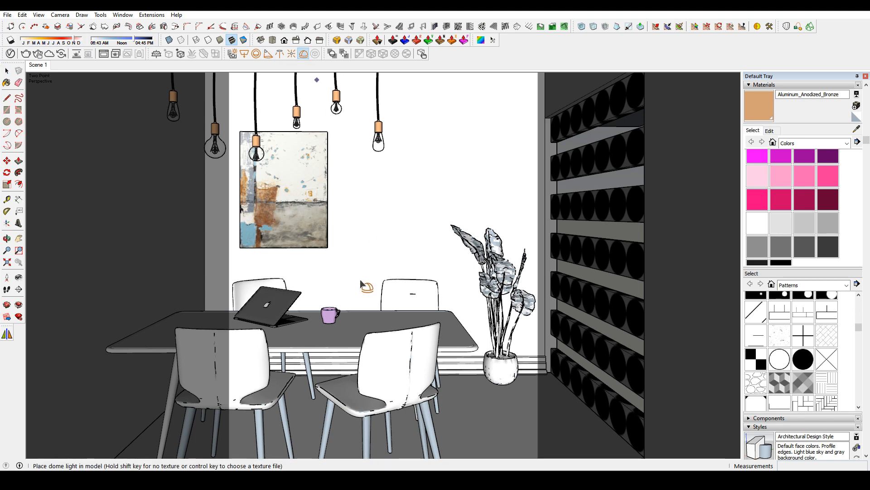
click(363, 321)
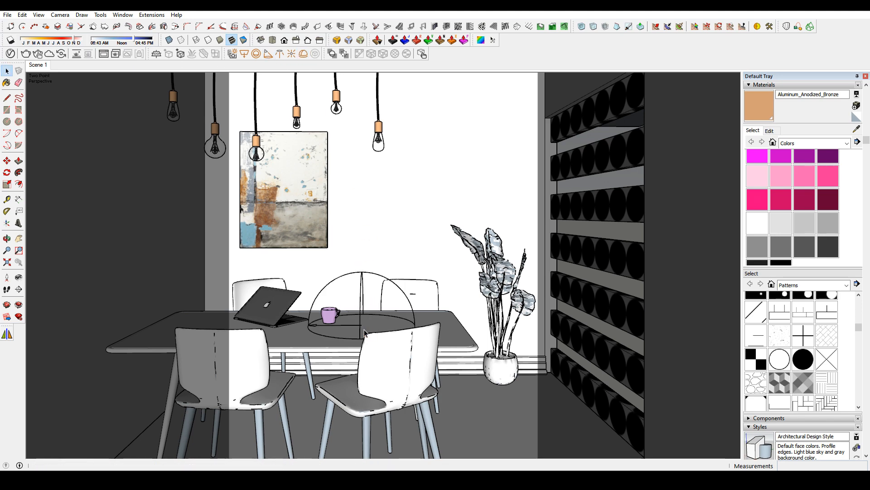
click(24, 54)
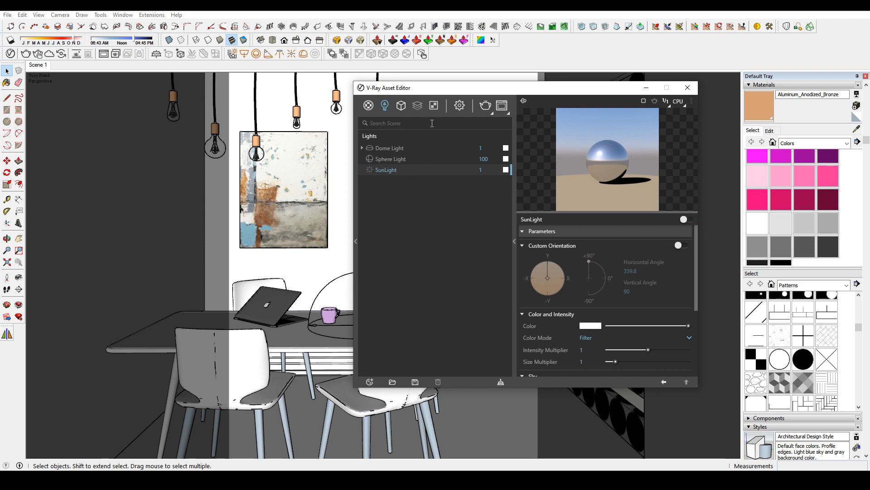
Show the scene textures and assign Environment Sky to the Dome Light's Color/Texture HDR slot.
click(435, 107)
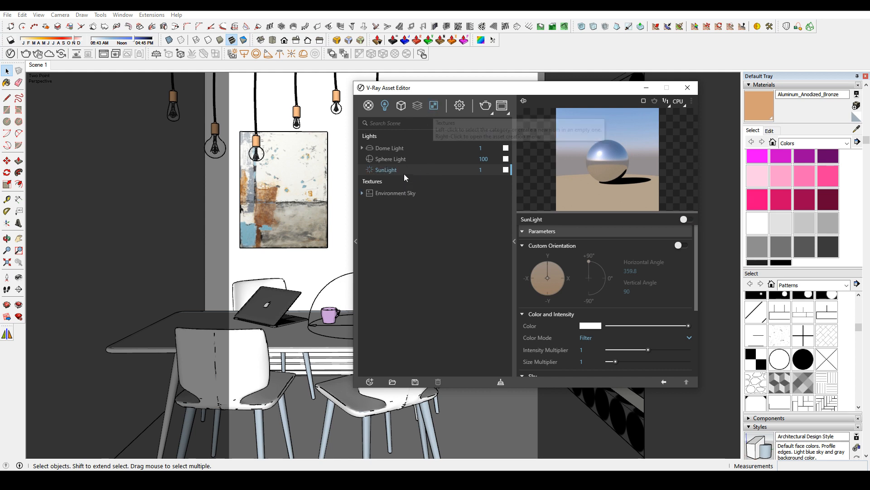
click(451, 148)
drag(426, 194, 679, 244)
click(664, 262)
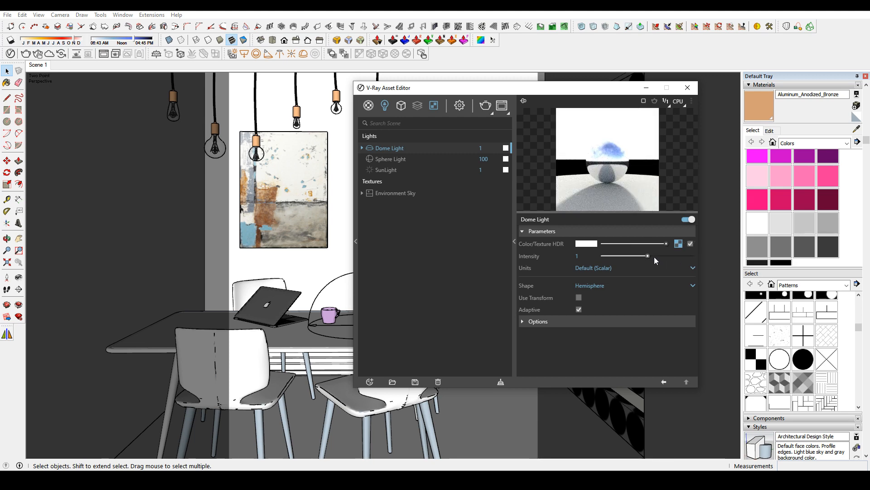
Enable custom orientation in the dome light's sky texture, with a horizontal angle of 90.7 and a vertical angle of 33.9.
click(677, 244)
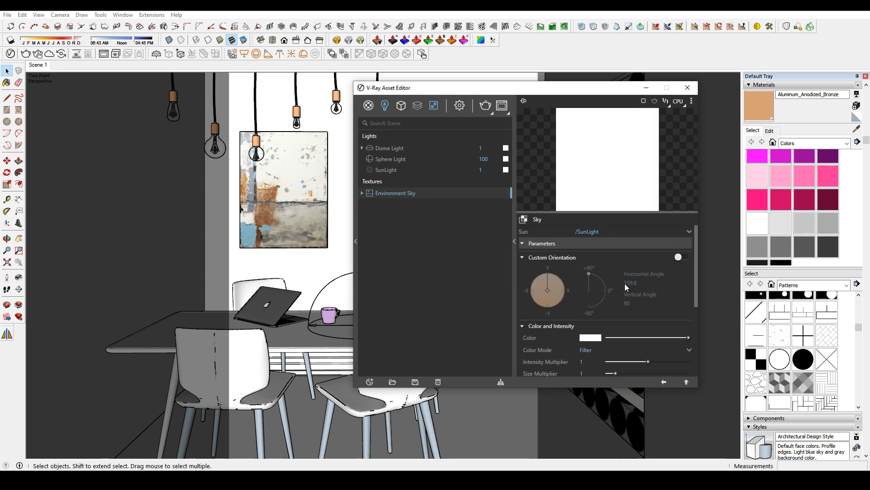
click(683, 258)
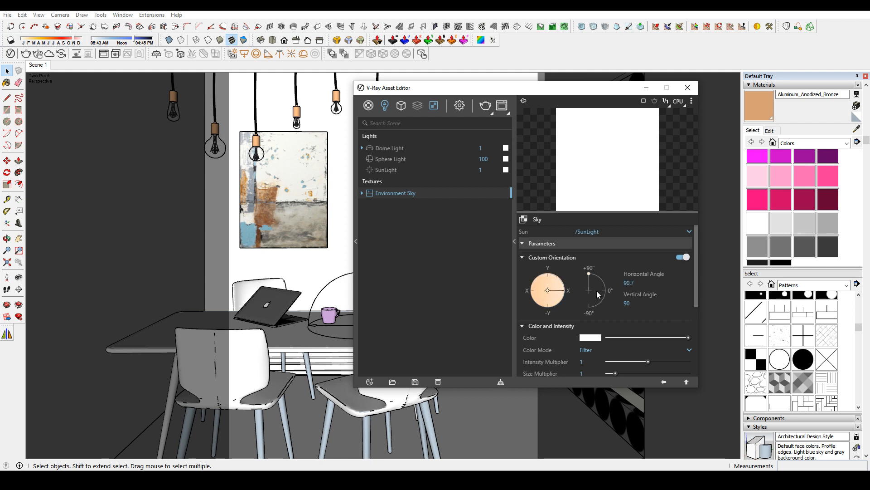
drag(589, 273, 617, 276)
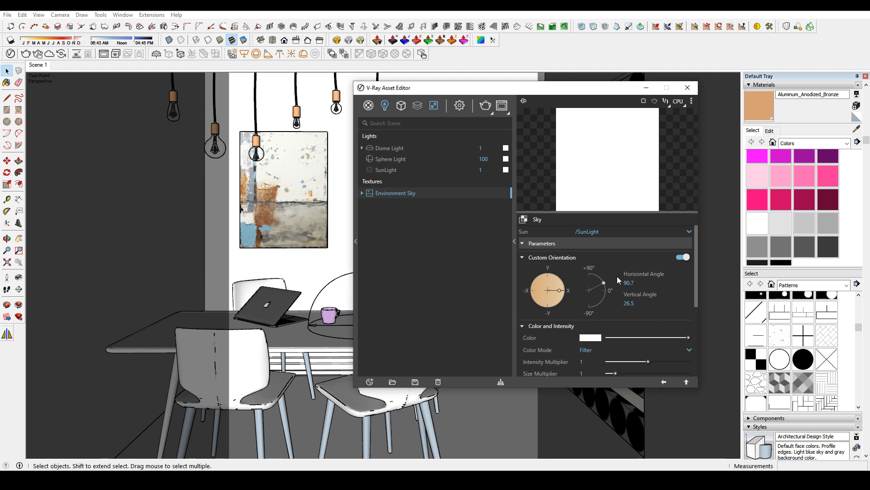
Set the sky texture's Sky Model to Hosek et al.
scroll(635, 318, down, 5)
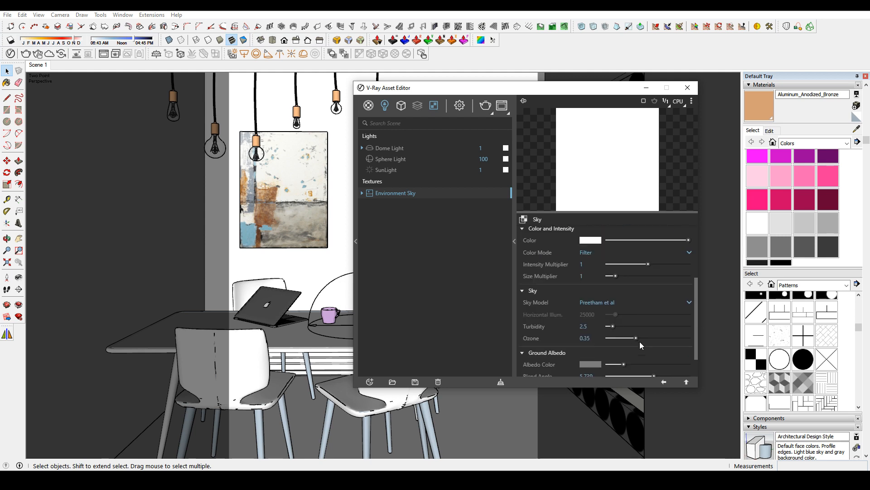
click(622, 274)
click(610, 320)
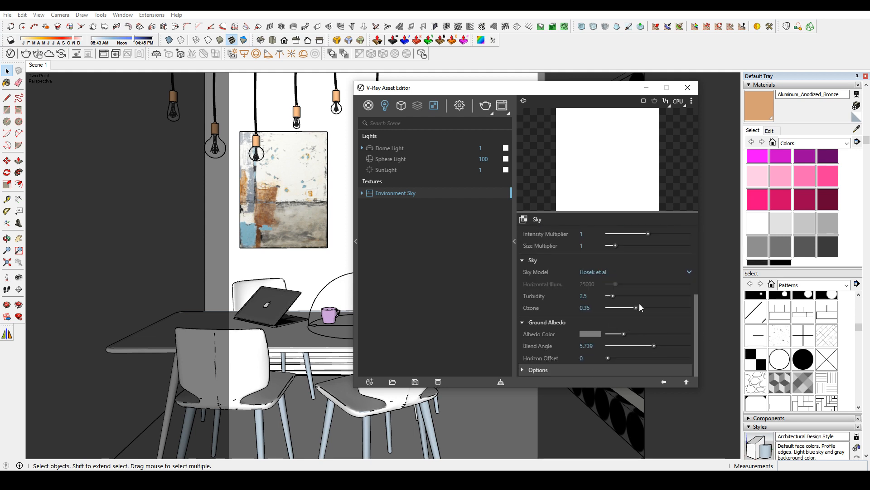
Set the Dome Light's intensity to 5.
scroll(635, 287, up, 5)
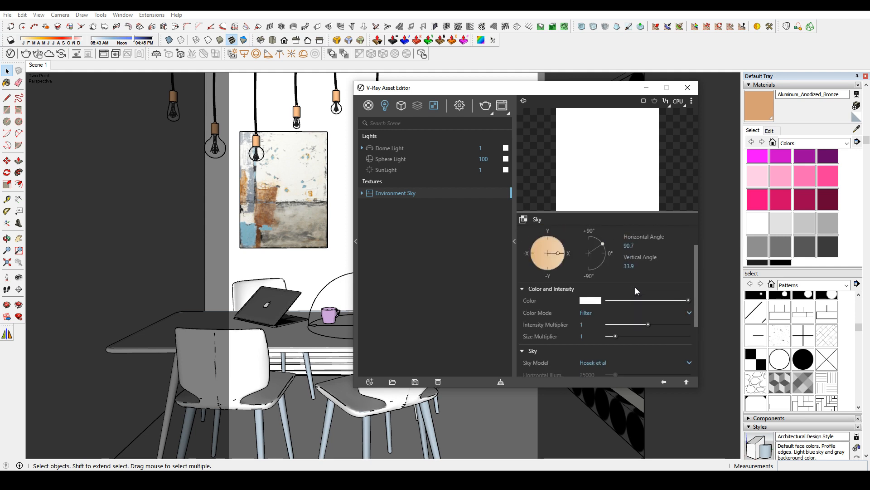
scroll(635, 287, down, 2)
scroll(635, 287, up, 3)
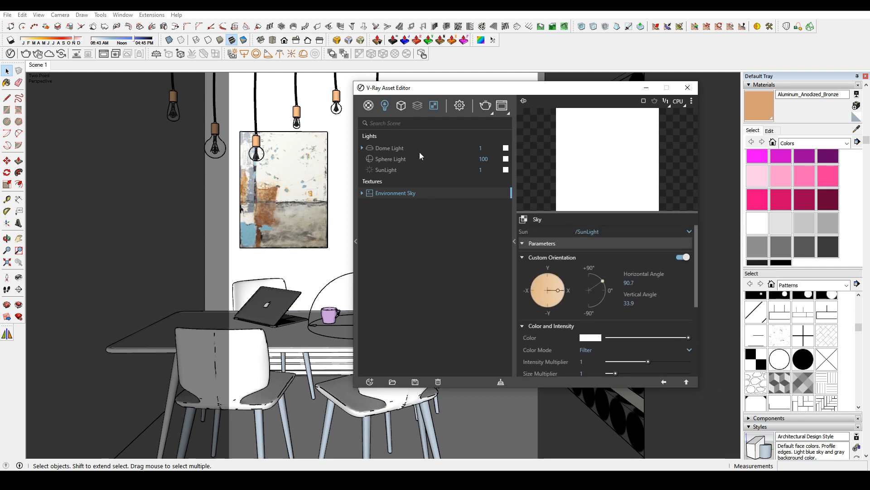
click(408, 148)
click(451, 148)
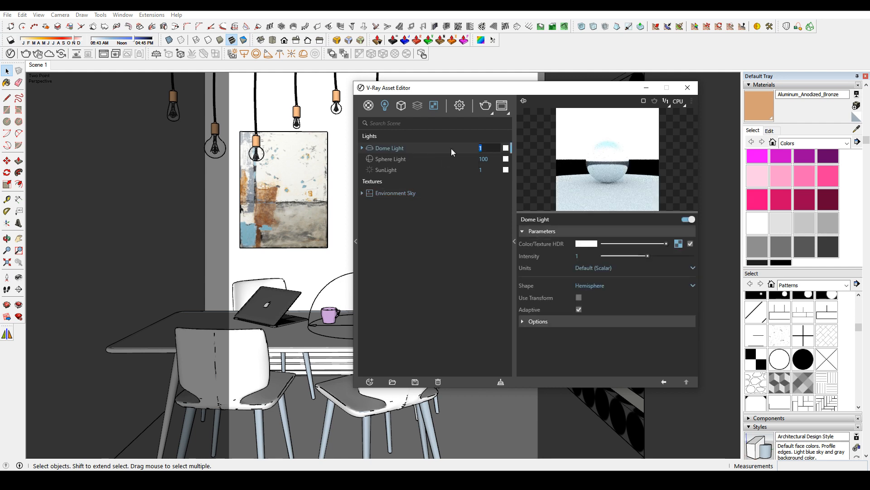
text(5)
key(Return)
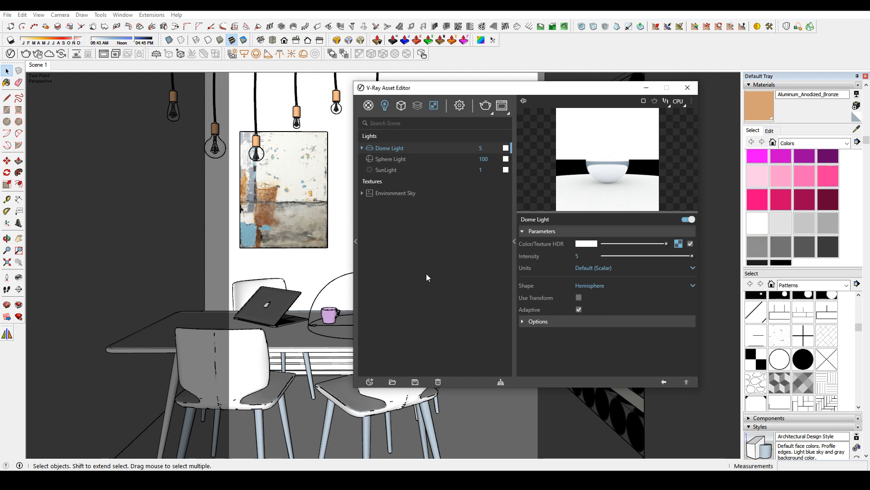
Run a brief V-Ray test render, stop it, and close the cleared frame buffer.
click(485, 107)
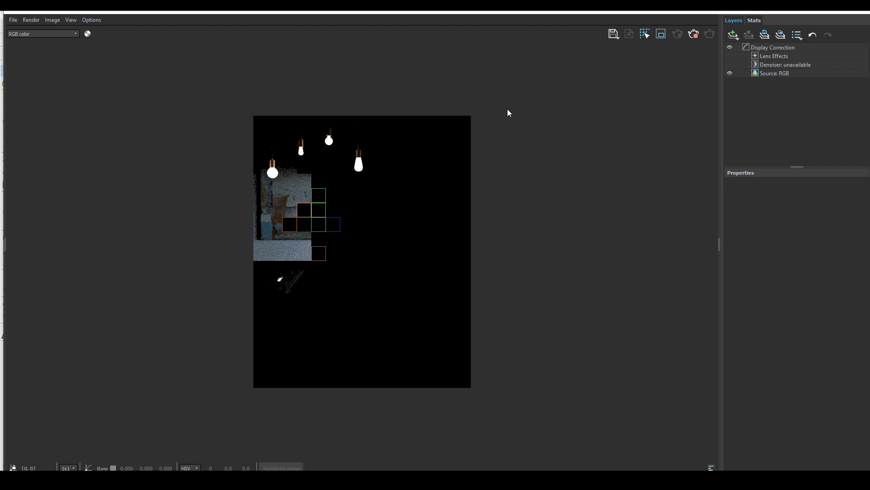
click(692, 37)
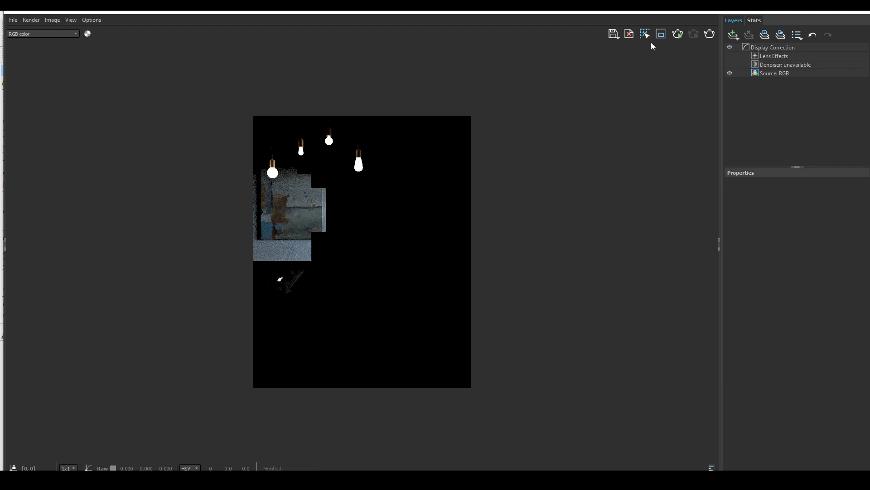
click(630, 35)
click(860, 13)
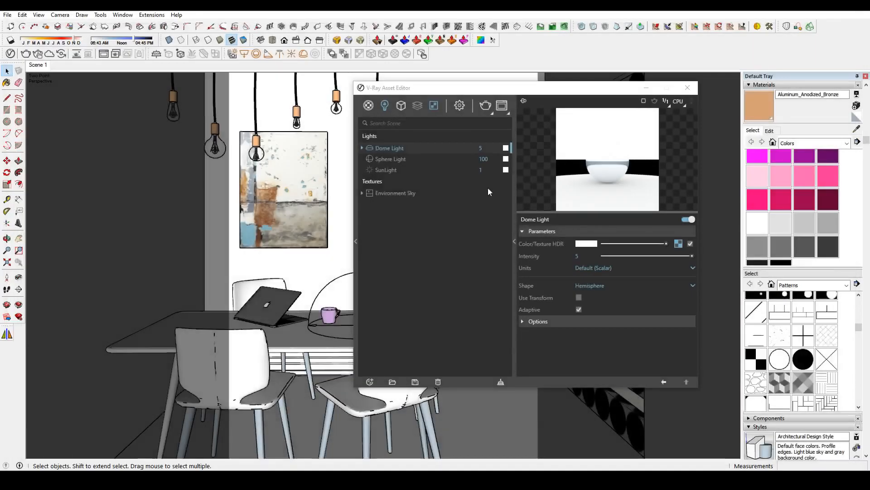
click(459, 109)
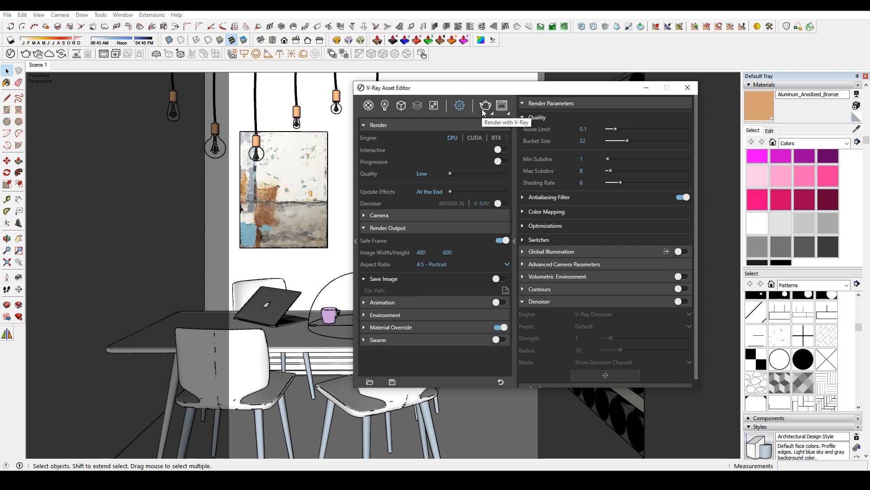
click(368, 107)
click(384, 107)
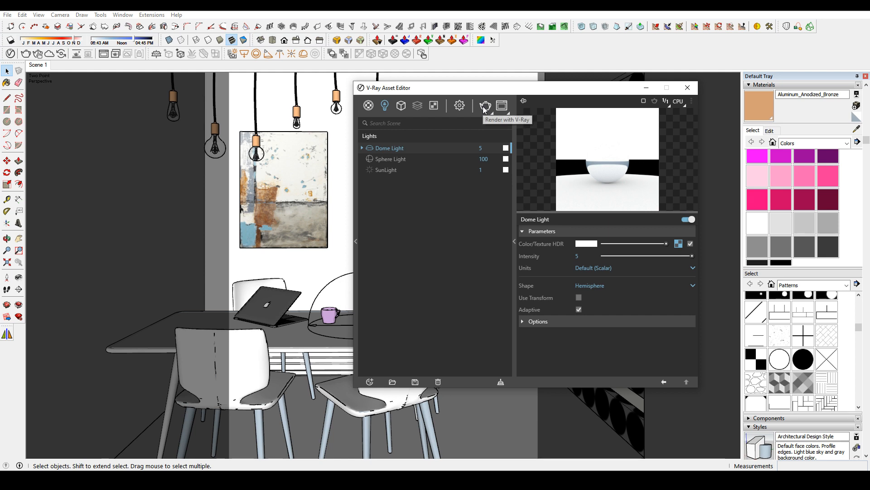
Create a Generic V-Ray material and name it Brick Wall.
click(368, 105)
scroll(439, 266, down, 3)
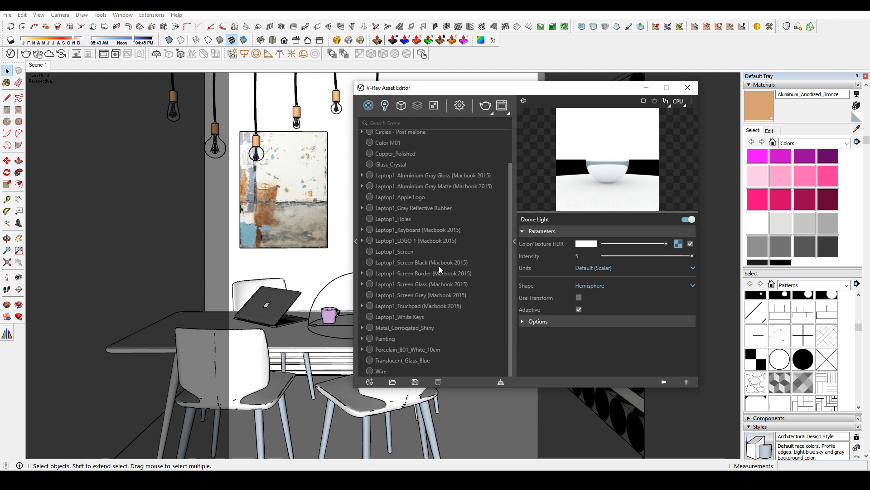
click(371, 382)
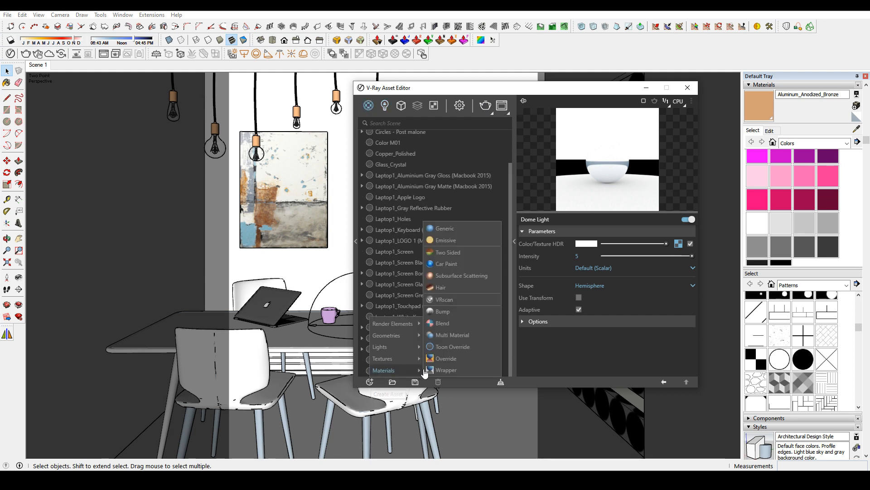
click(469, 225)
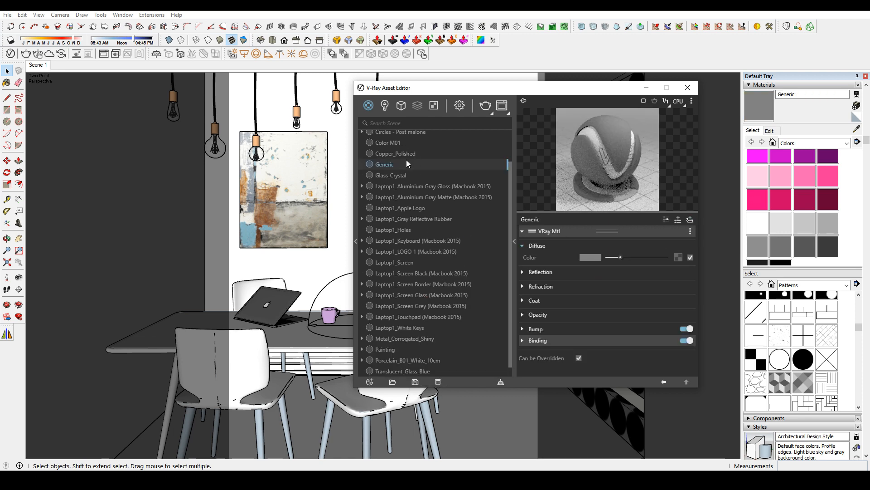
double_click(405, 164)
text(Brick Wall)
key(Return)
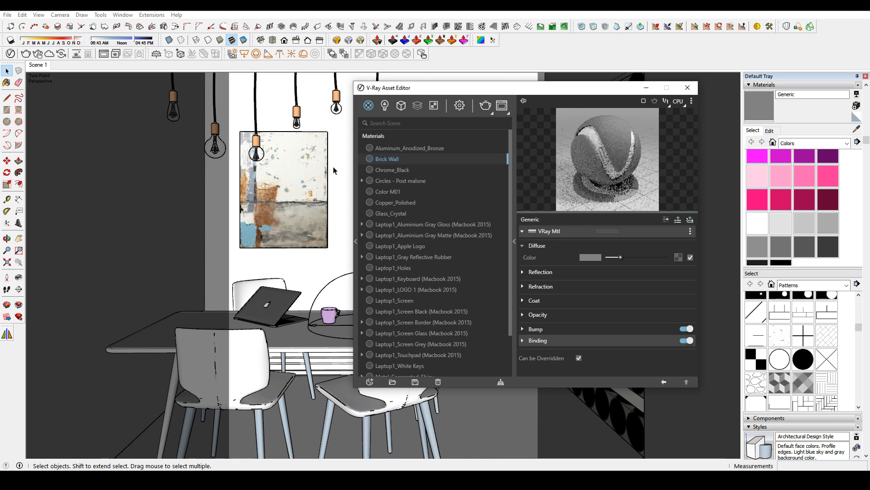
Load the bitmap 28_white wall bricks texture-seamless_hr_DIFFUSE from the Jay Textures folder as the Brick Wall material's diffuse texture.
click(678, 257)
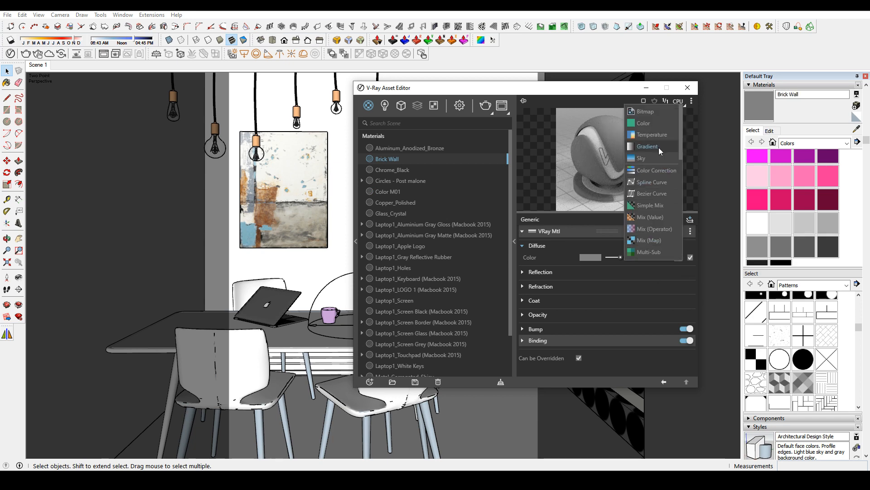
click(654, 113)
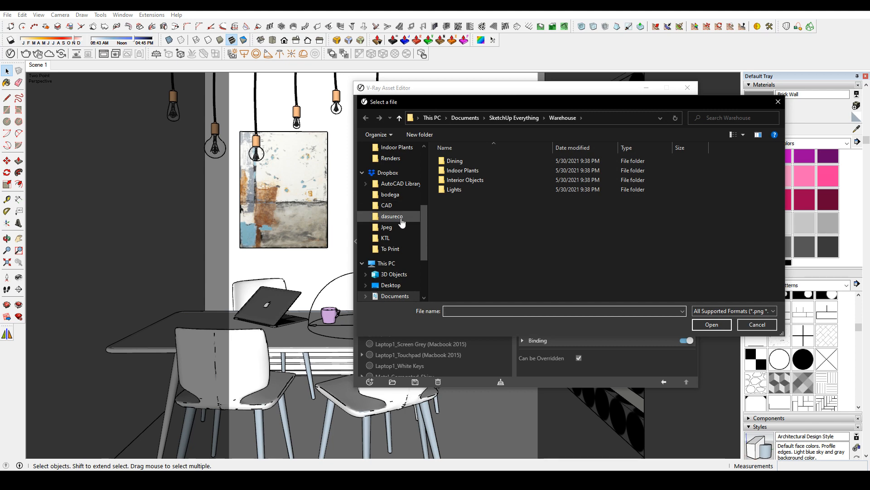
scroll(402, 222, up, 3)
click(398, 170)
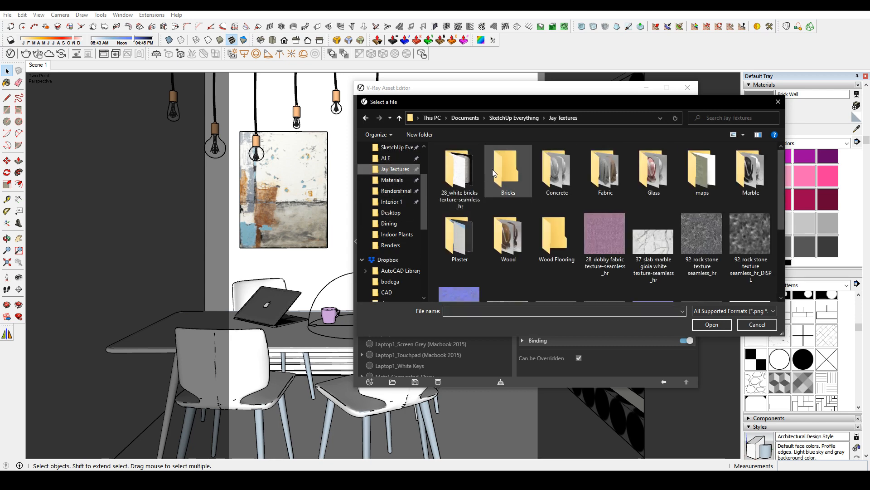
double_click(466, 173)
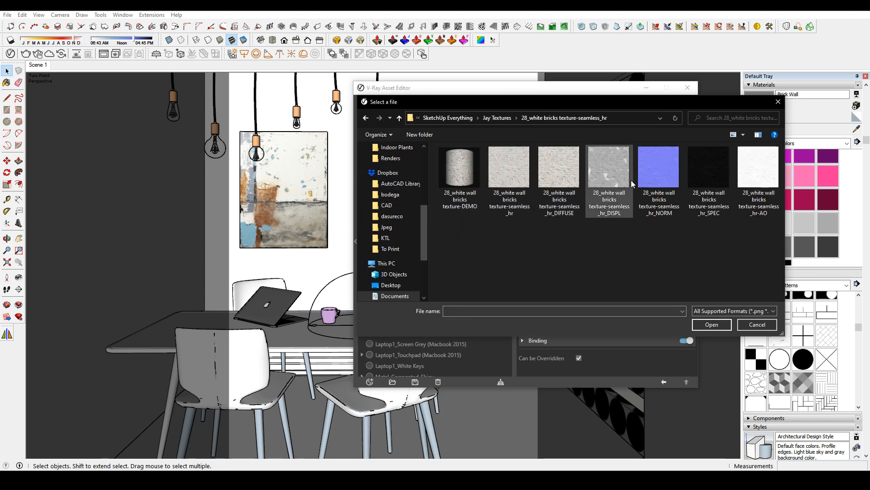
click(558, 170)
click(706, 324)
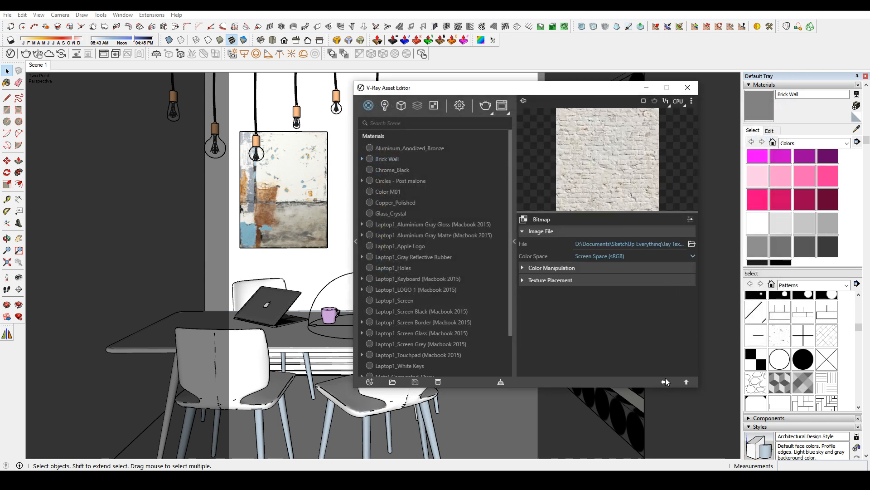
click(665, 382)
Wrap the diffuse texture in a Mix (Operator) and load the bitmap 28_white wall bricks texture-seamless_hr-AO as Texture B.
right_click(678, 257)
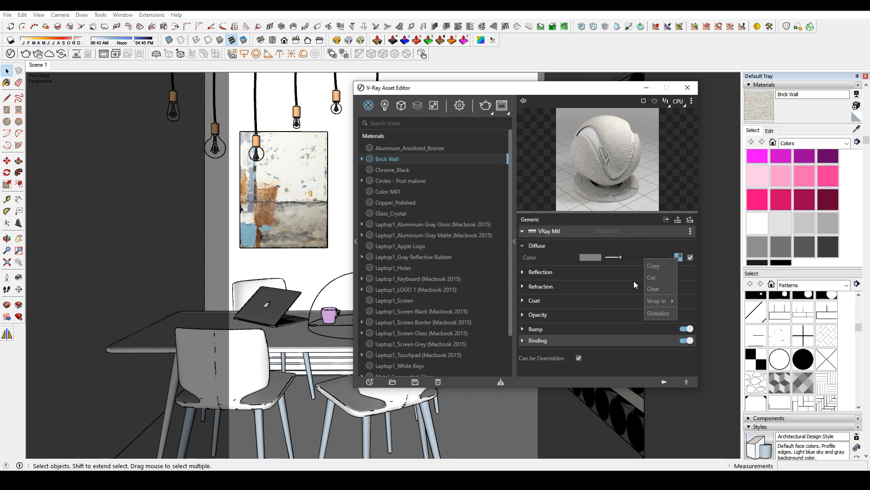
mouse_move(660, 301)
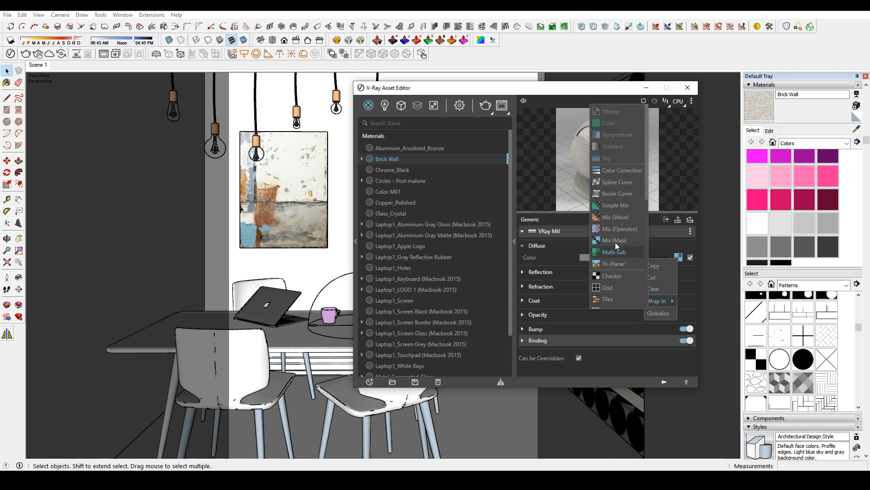
click(628, 228)
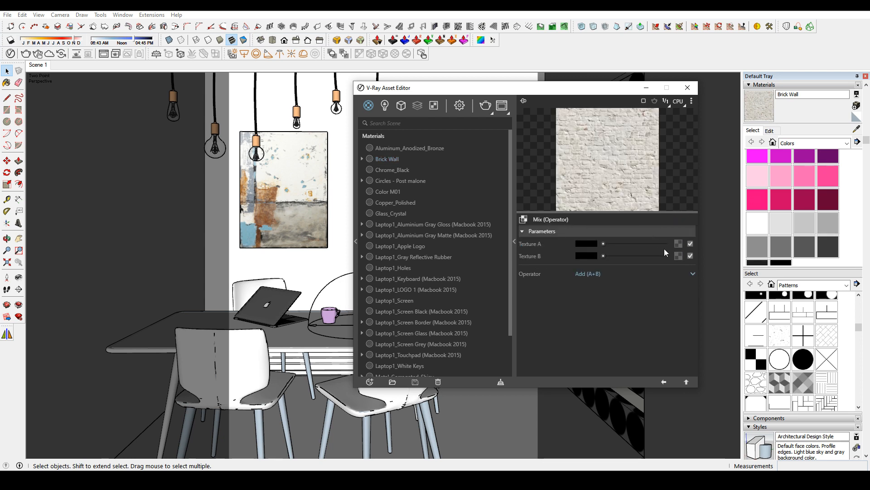
click(678, 257)
click(661, 111)
click(757, 199)
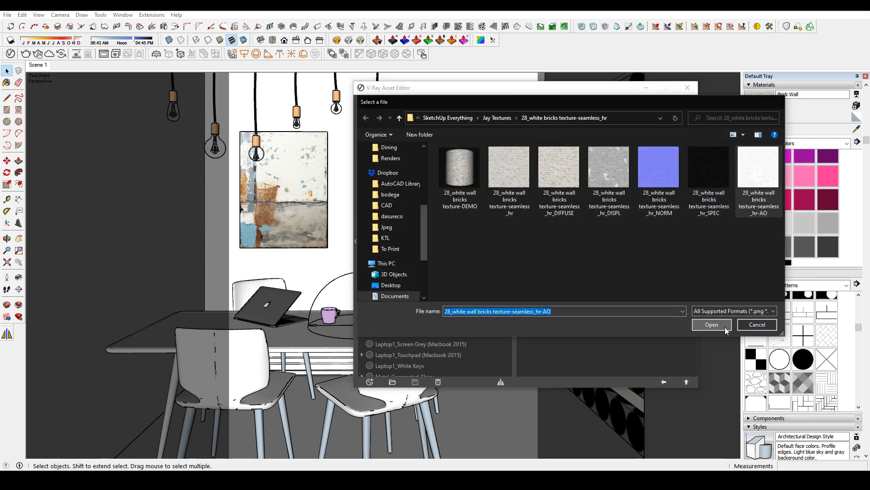
click(724, 327)
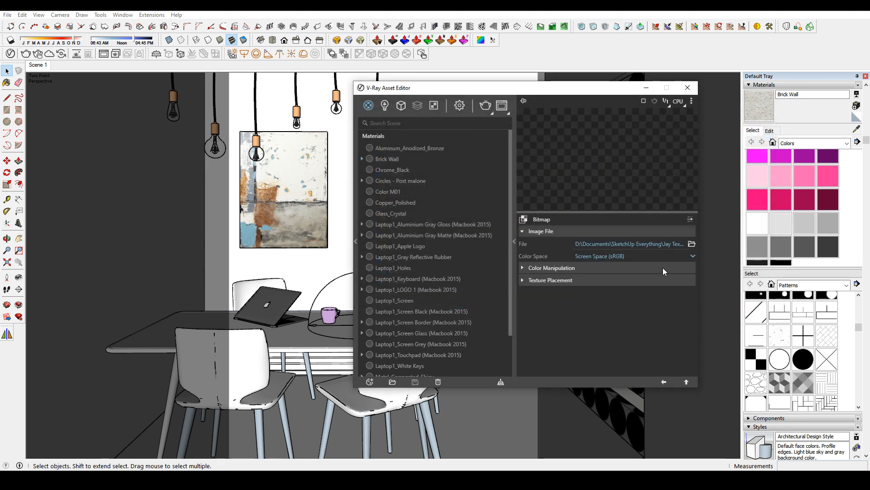
click(663, 382)
Set the mix texture's operator to Multiply (A*B) and return to the Brick Wall material.
click(622, 273)
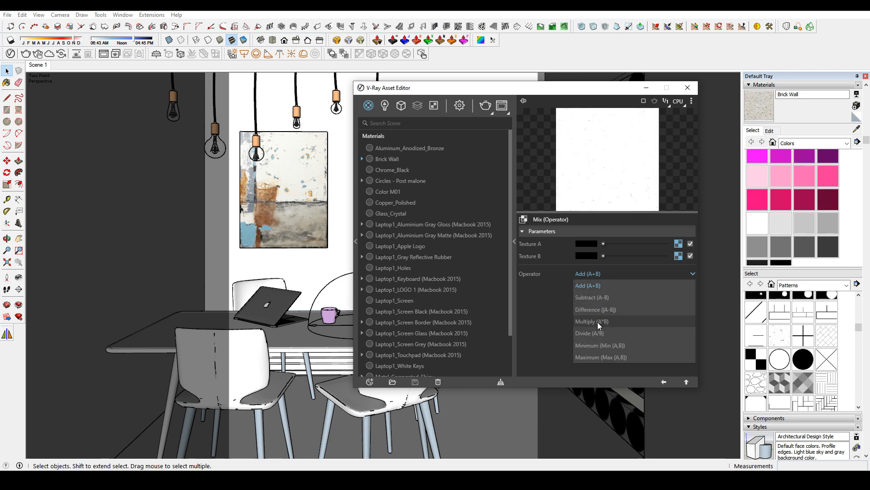
click(597, 322)
click(663, 382)
Load 28_white wall bricks texture-seamless_hr_SPEC as the Brick Wall reflection color bitmap, with its color space set to Rendering Space (Linear).
click(643, 274)
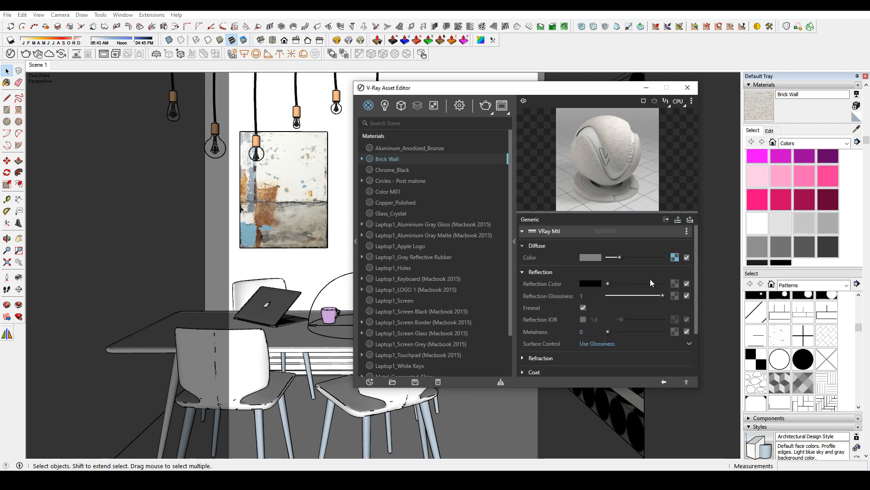
click(674, 284)
click(643, 115)
click(703, 169)
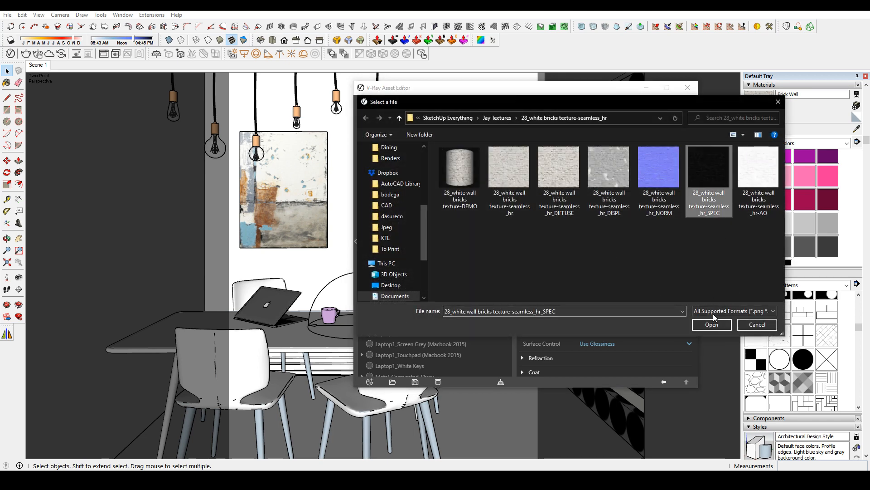
click(712, 325)
click(660, 256)
click(631, 280)
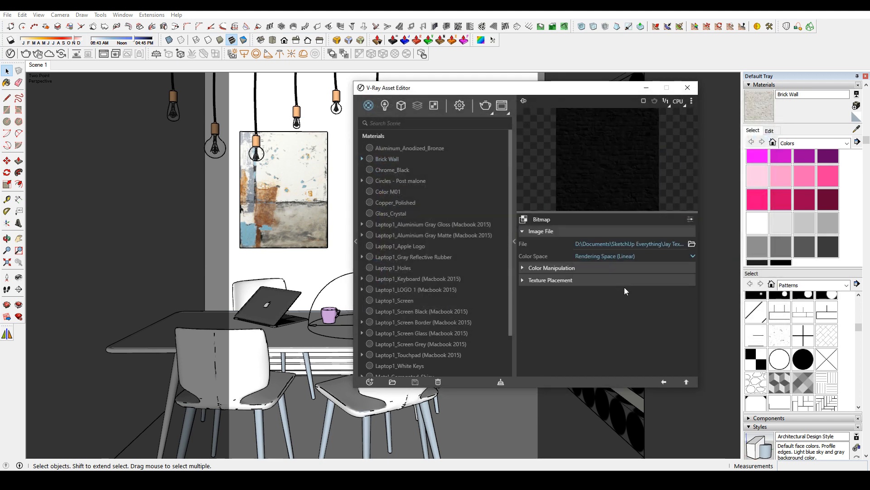
click(664, 382)
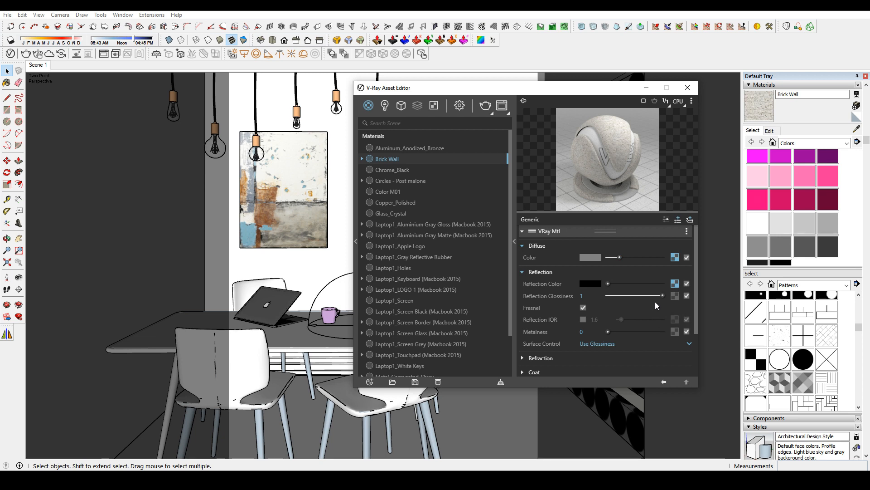
Set the Brick Wall bump mode to Normal Map and load the bitmap 28_white wall bricks texture-seamless_hr_NORM into it.
scroll(656, 306, down, 2)
click(657, 341)
click(656, 353)
click(620, 345)
click(685, 353)
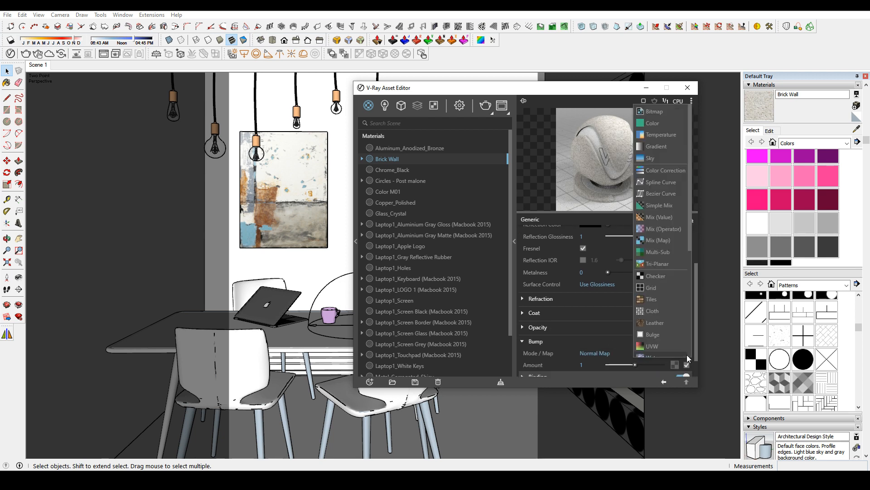
click(662, 111)
click(660, 178)
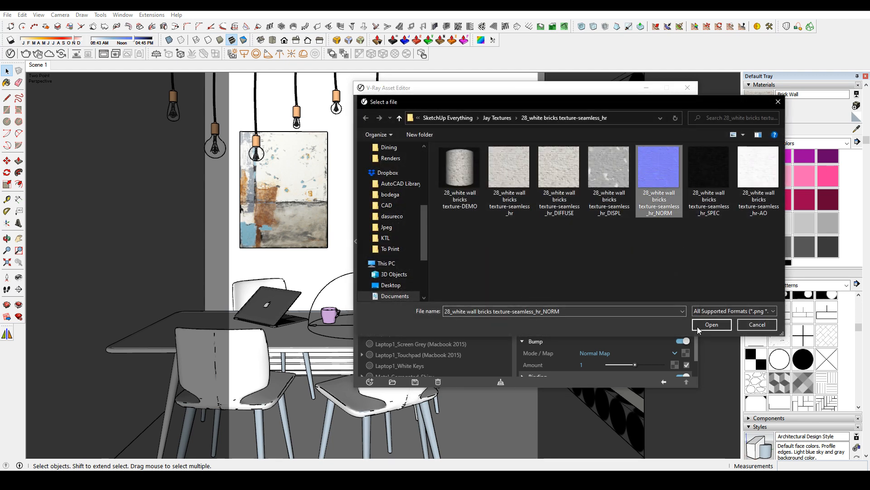
click(698, 327)
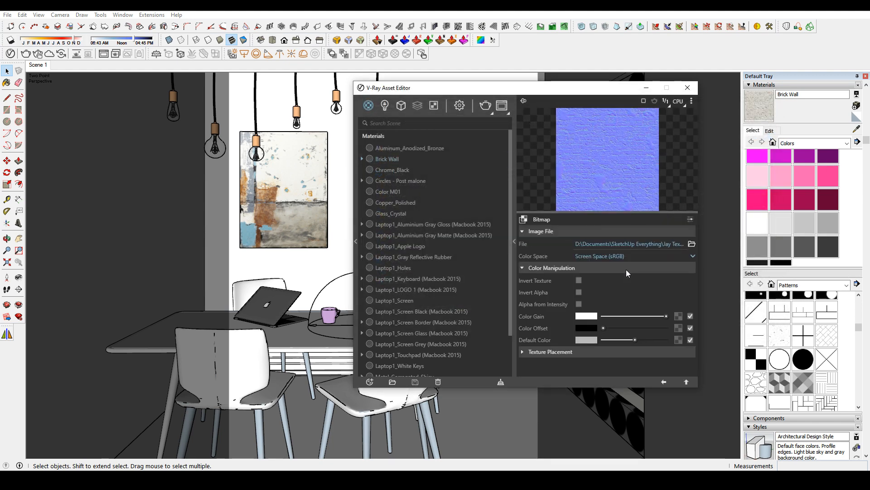
Set the normal map bitmap's color space to Rendering Space (Linear) and return to the Brick Wall material.
click(622, 268)
click(630, 256)
click(629, 291)
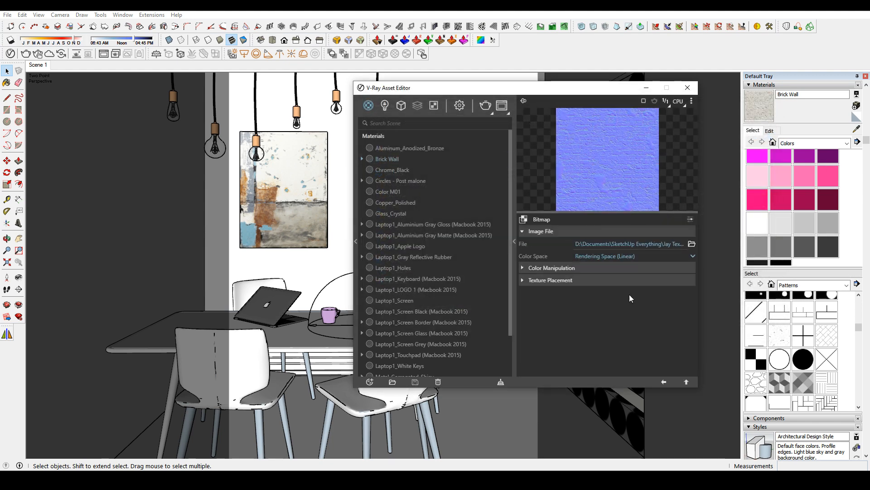
click(663, 382)
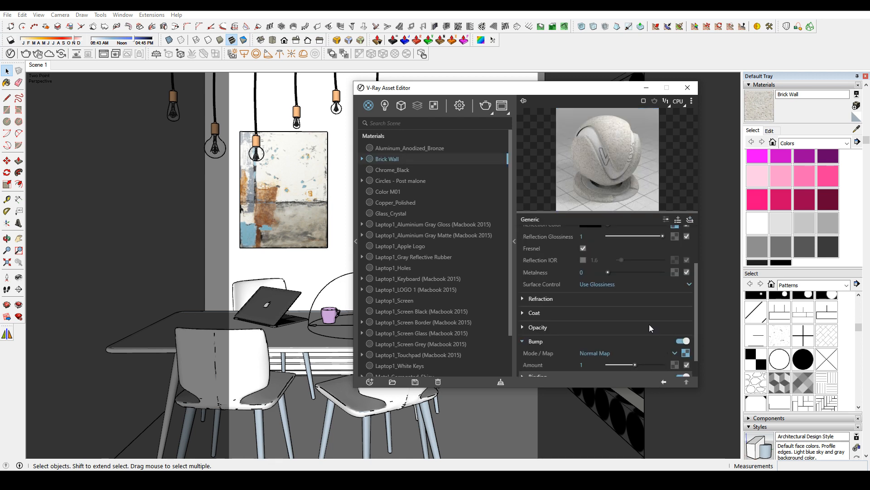
Select the dining room's wall object and apply the Brick Wall material to the selection.
click(339, 263)
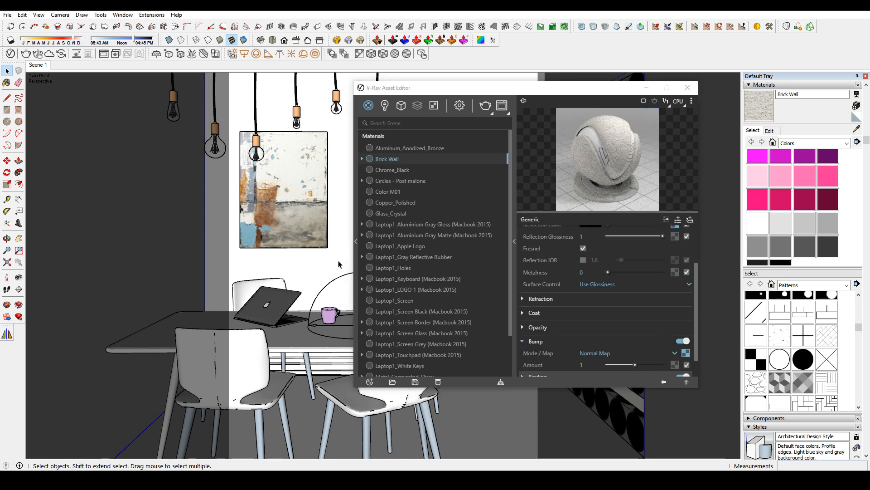
right_click(407, 155)
click(420, 167)
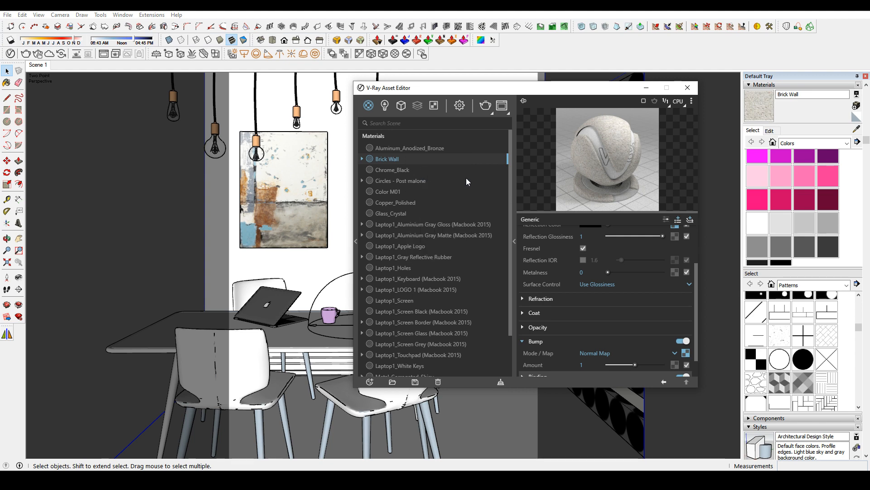
Set the Brick Wall material's texture size to 1450 mm.
click(647, 88)
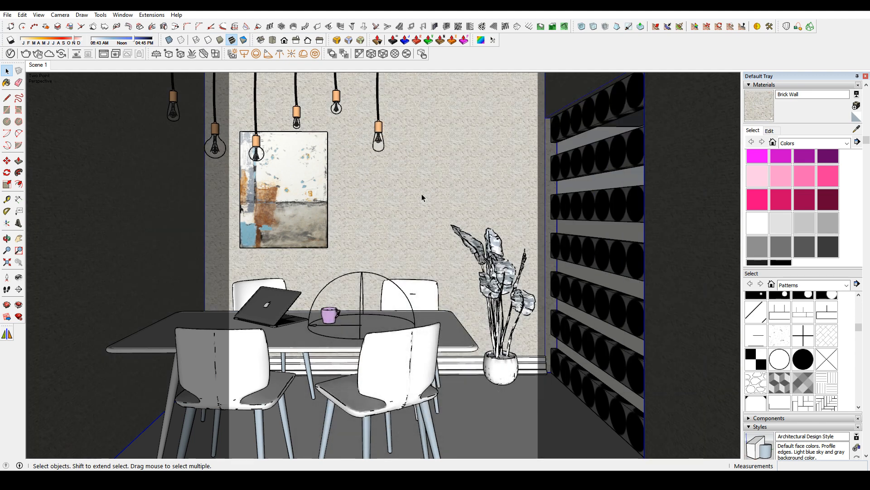
click(769, 130)
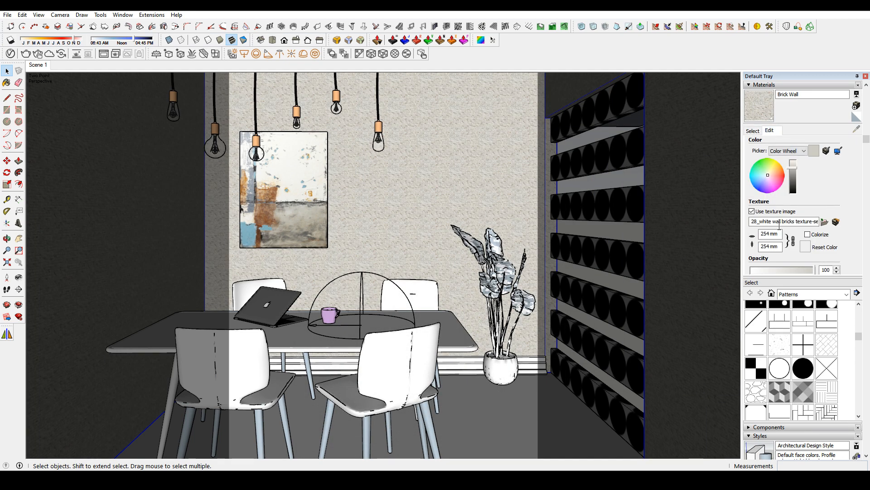
text(1450)
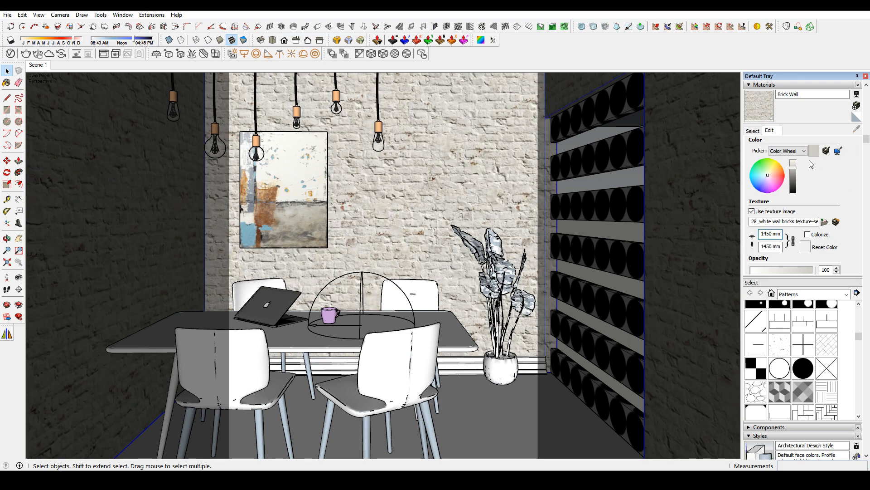
Create a new V-Ray Displacement geometry asset in the scene.
click(11, 54)
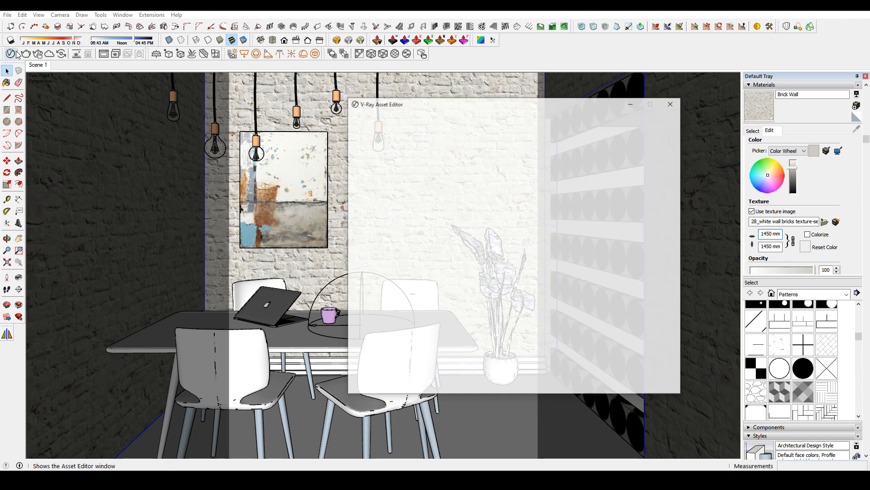
click(401, 106)
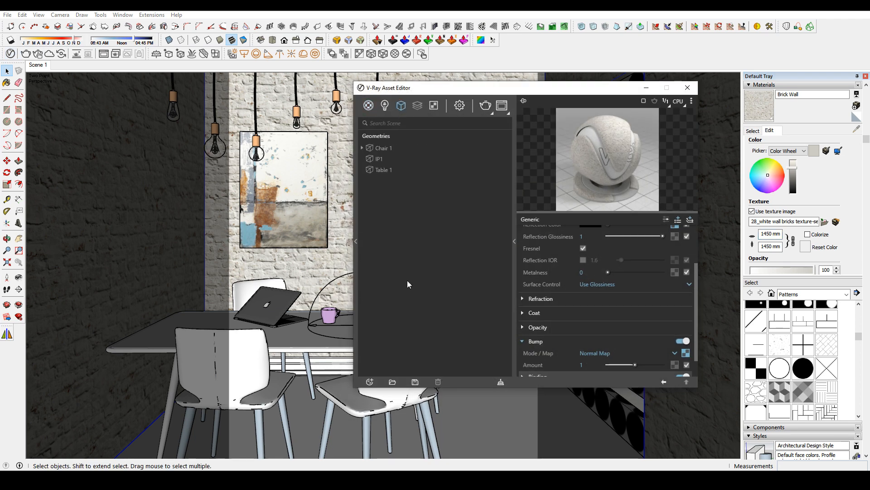
click(370, 382)
mouse_move(406, 335)
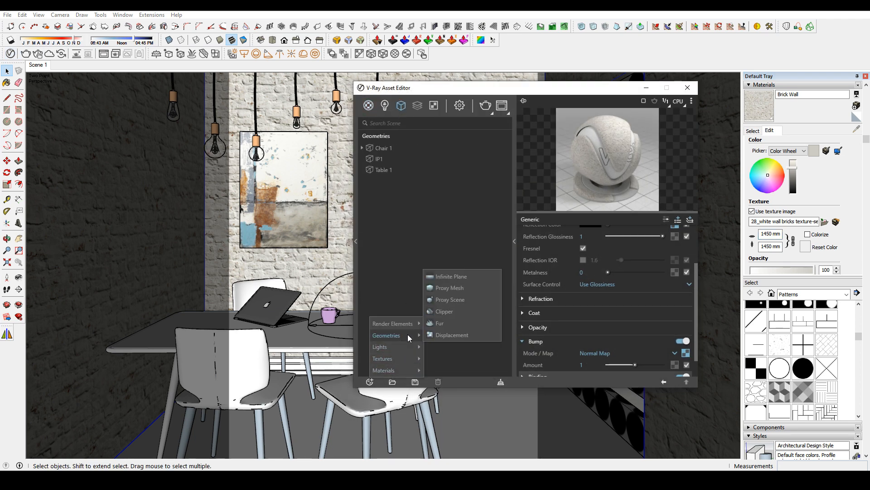
click(450, 335)
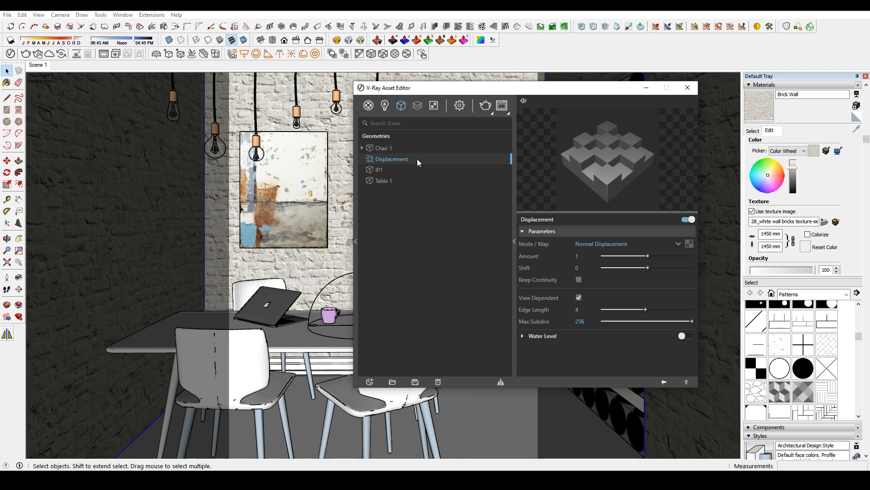
Set the displacement mode to 2D Displacement and load the bitmap 28_white wall bricks texture-seamless_hr_DISPL as its map.
click(689, 243)
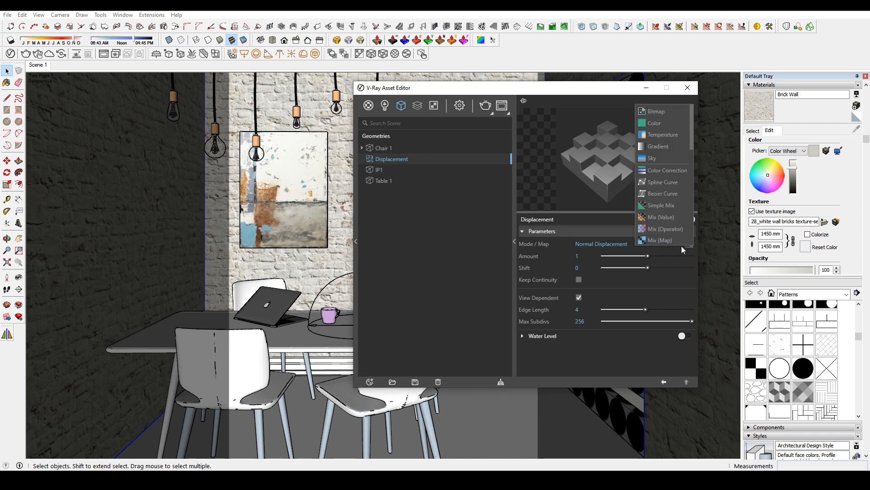
click(622, 245)
click(596, 267)
click(690, 244)
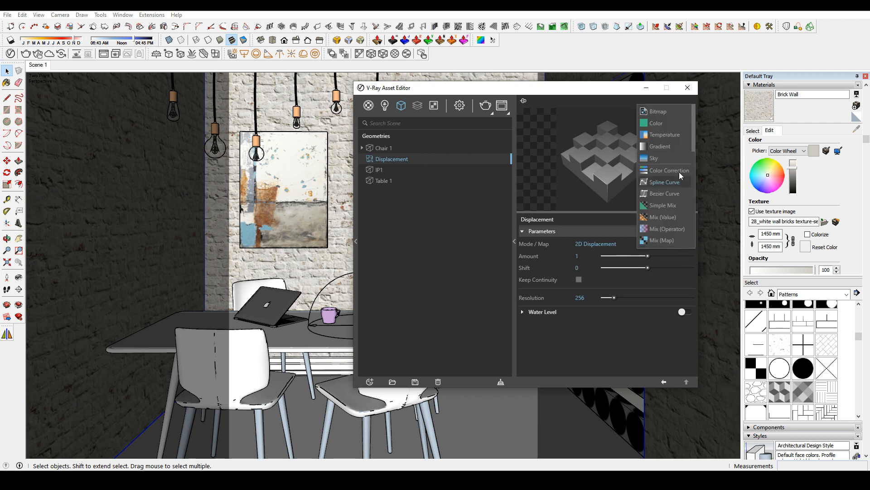
click(658, 111)
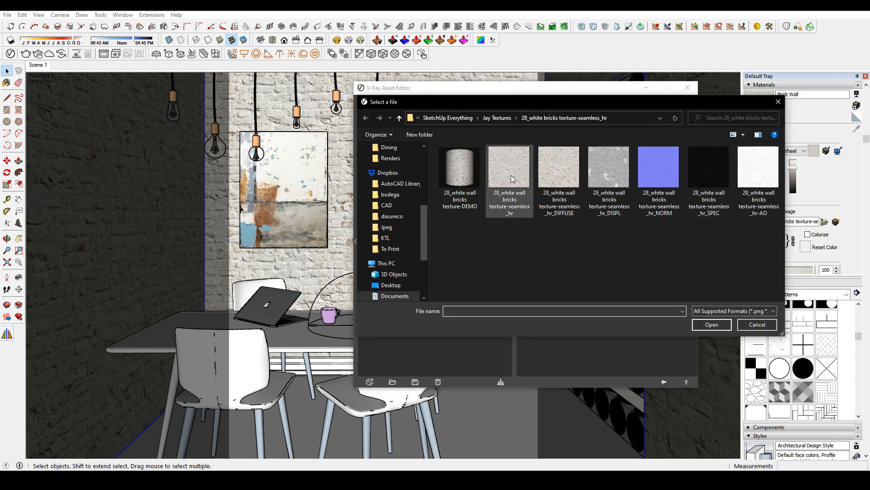
click(658, 167)
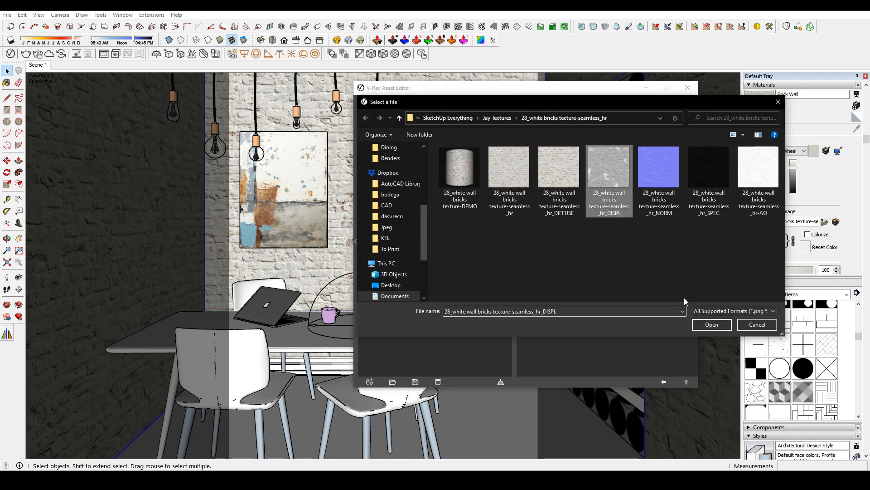
click(711, 324)
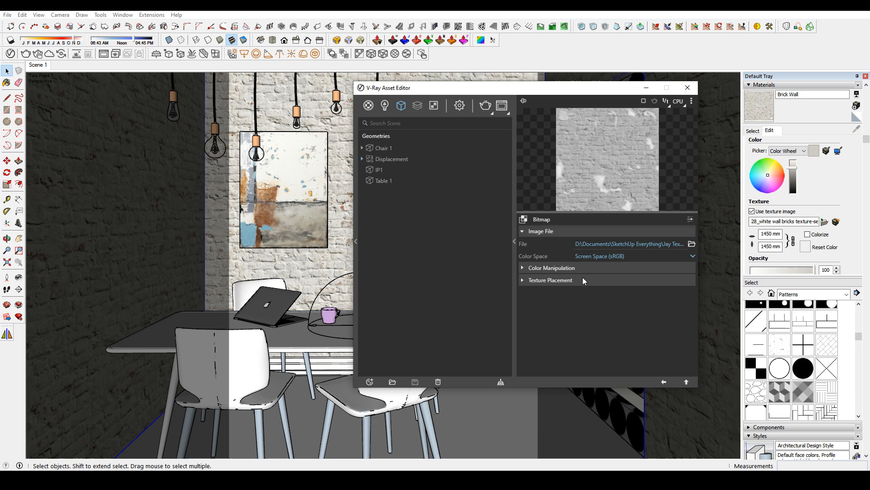
click(664, 382)
Switch the displacement mode to Normal Displacement and set its amount to 0.84.
click(646, 246)
click(613, 250)
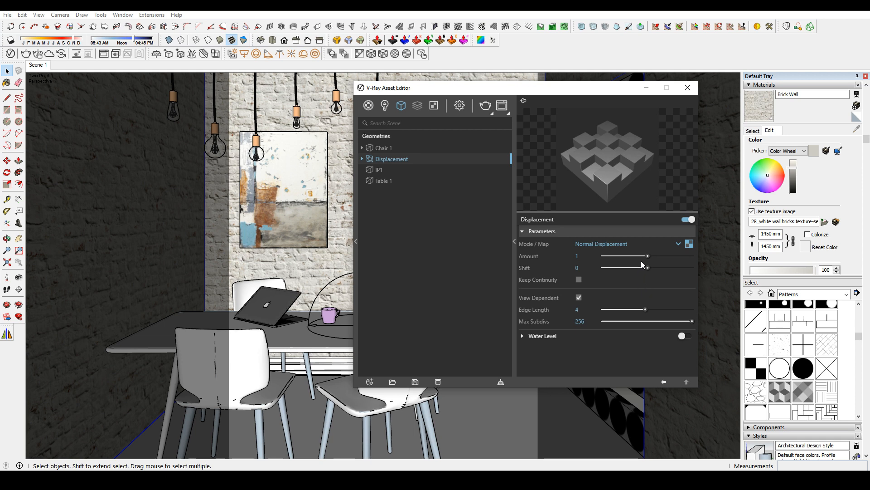
drag(646, 256, 641, 257)
click(664, 381)
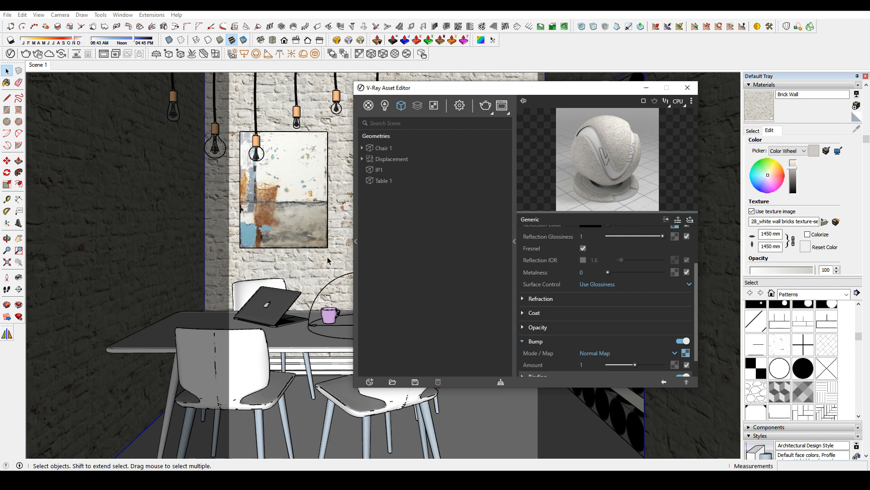
Apply the Displacement asset to the selected brick wall object.
click(403, 160)
right_click(403, 160)
click(425, 179)
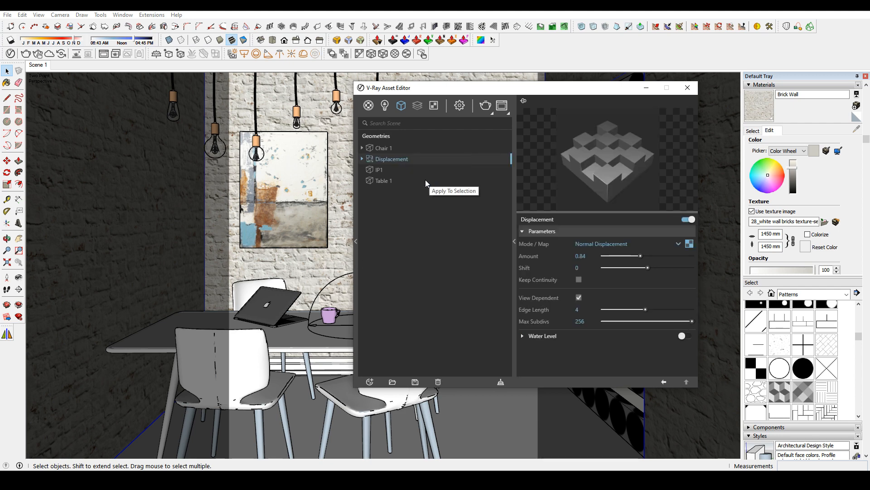
Add Concrete Flooring H01 2m from the V-Ray library's Concrete materials to the scene materials.
click(368, 105)
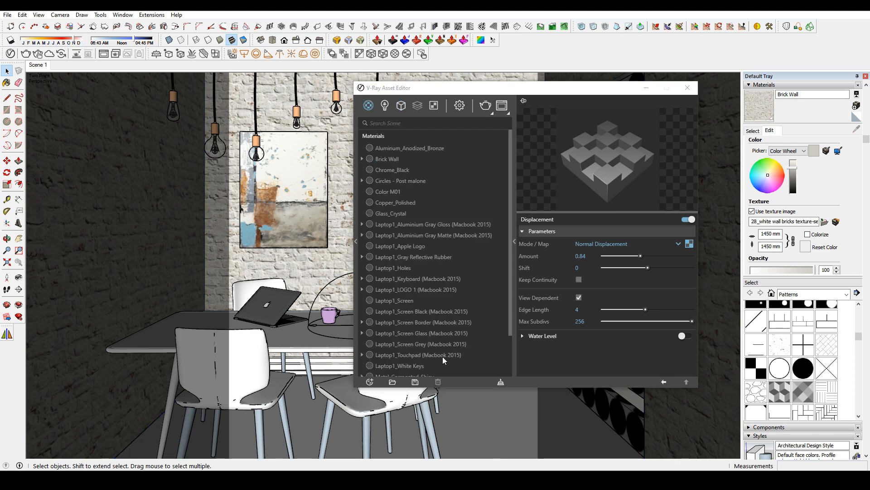
click(370, 382)
mouse_move(384, 370)
click(370, 136)
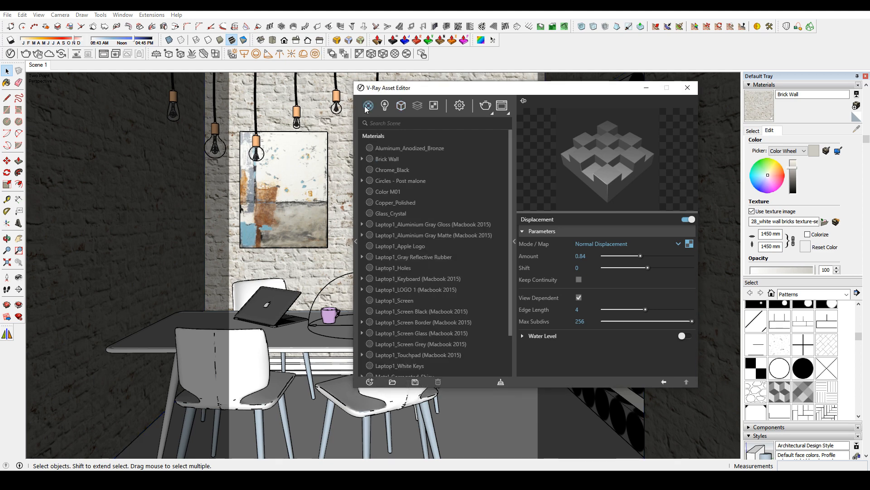
click(355, 132)
click(198, 144)
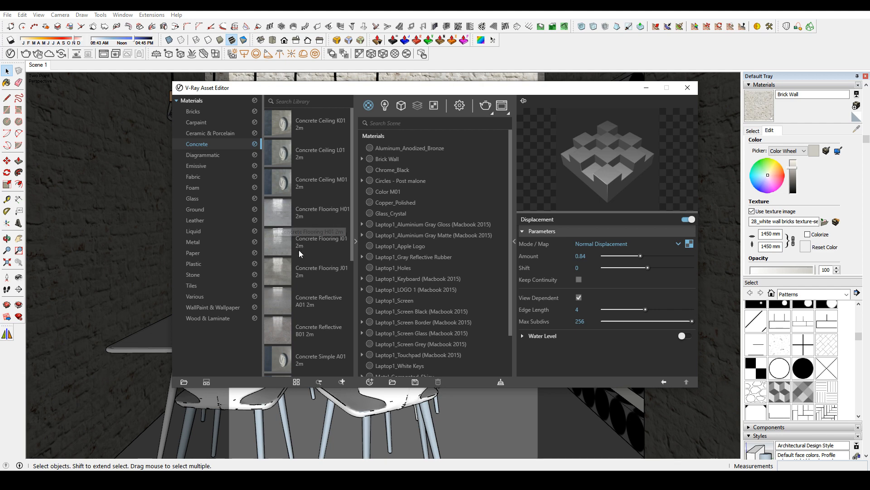
drag(279, 214, 471, 299)
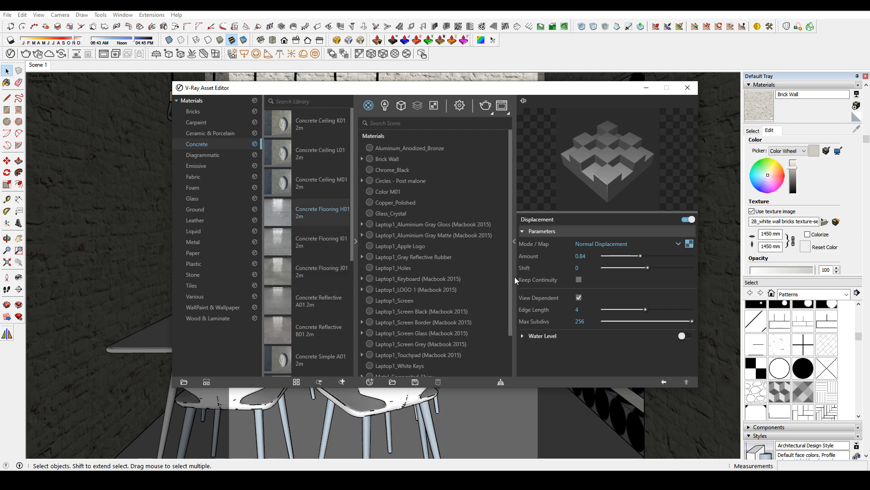
Paint the dining room floor with the Concrete_Flooring_H01_2m material.
click(472, 438)
key(b)
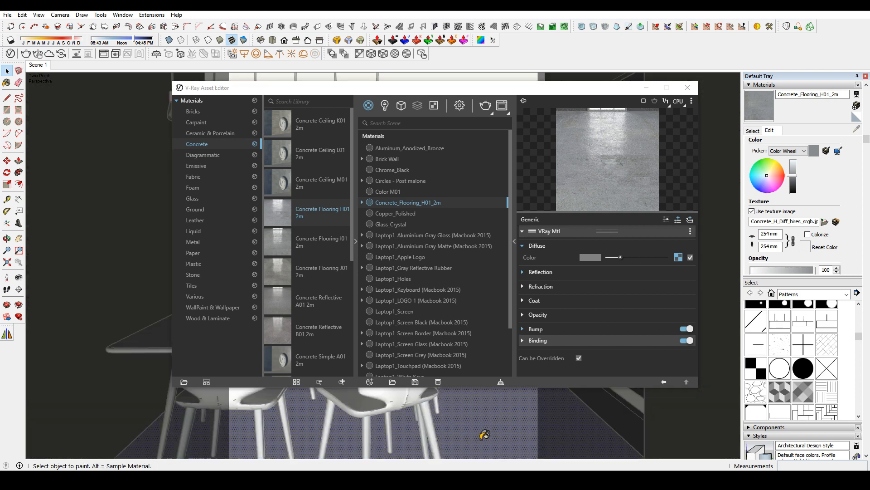
click(481, 435)
key(space)
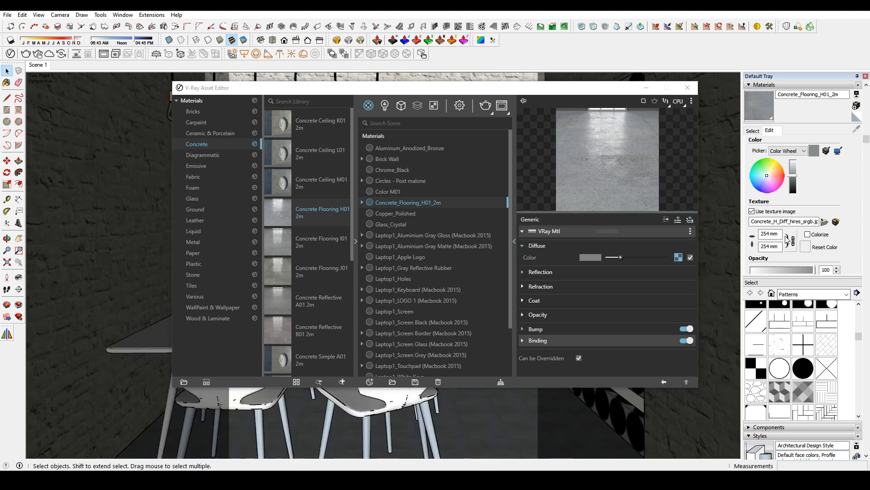
Set the concrete flooring material's texture size to 2000 mm.
double_click(766, 233)
text(2000)
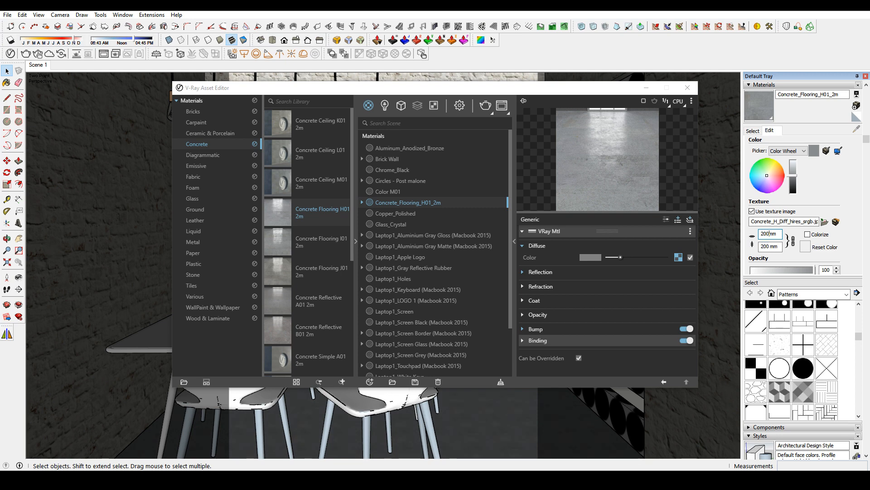
click(647, 89)
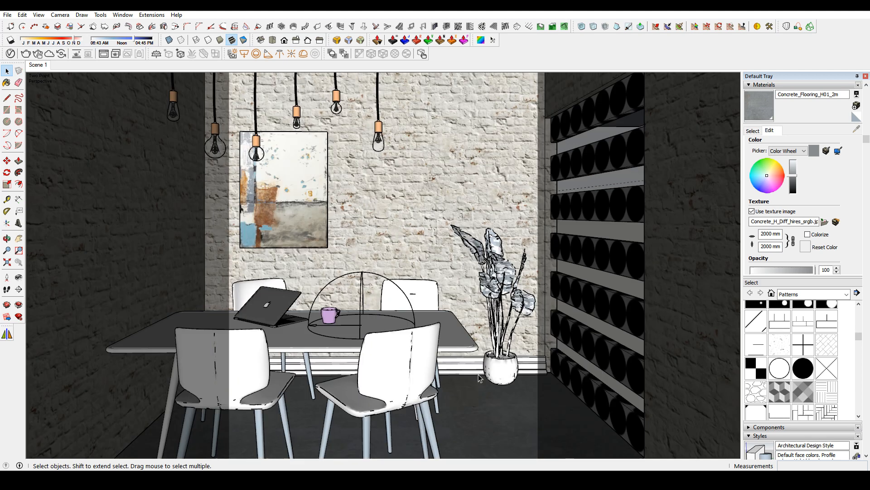
Sample the baseboard's Color M01 material and give it a white reflection color with a reflection glossiness of 0.7.
key(b)
alt+click(478, 372)
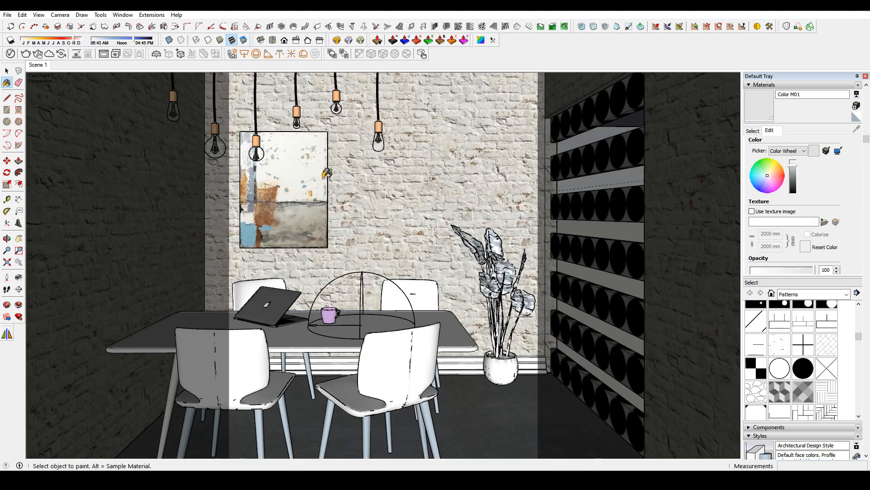
click(10, 54)
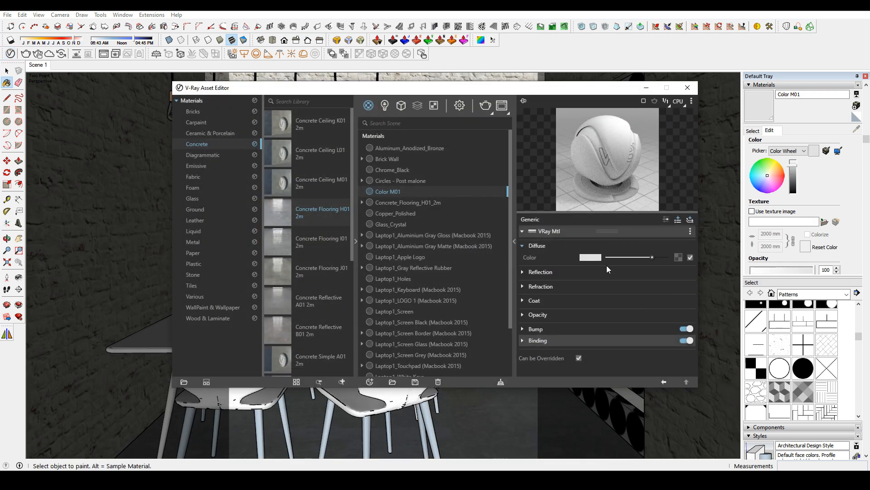
click(619, 273)
drag(625, 284, 648, 297)
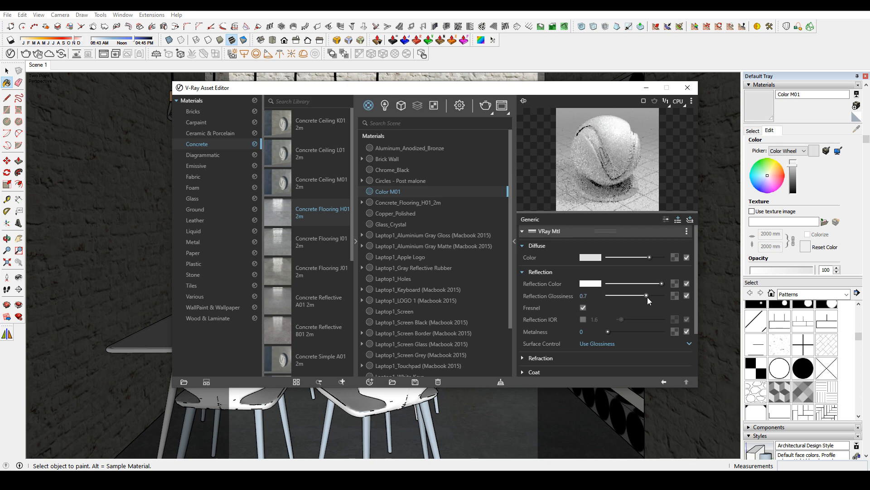
click(647, 88)
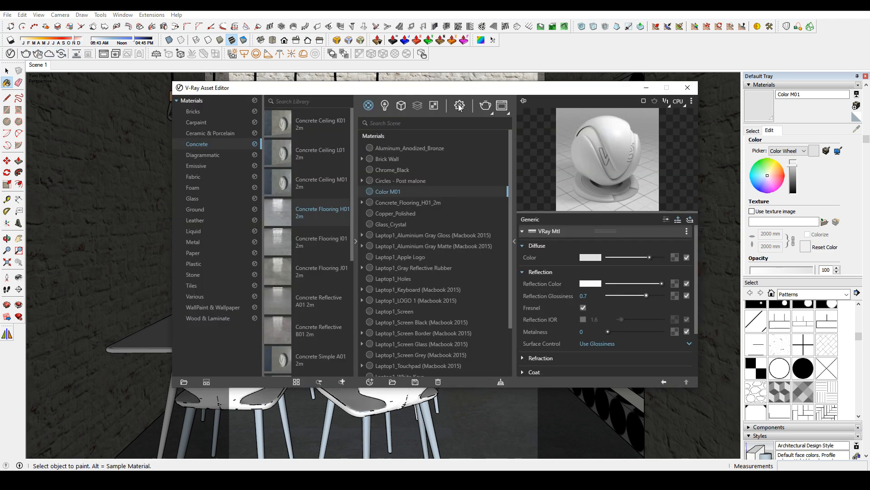
Turn off Material Override in the V-Ray render settings and start a render.
click(459, 106)
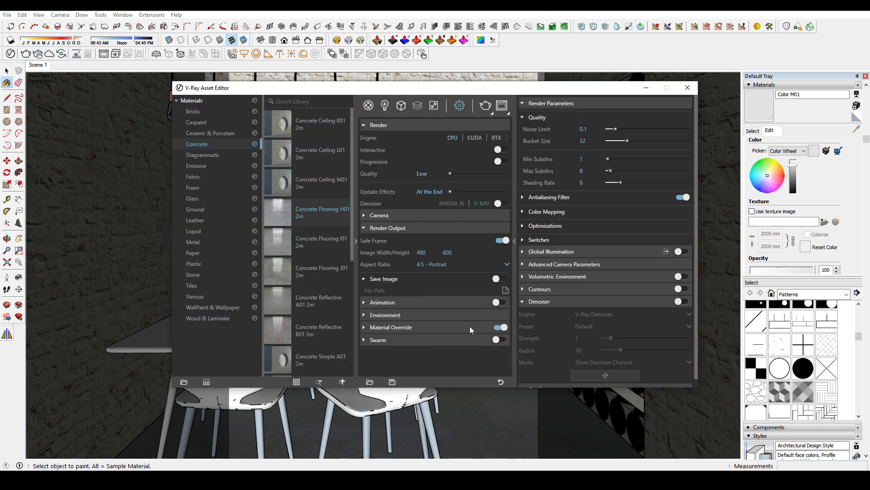
click(484, 109)
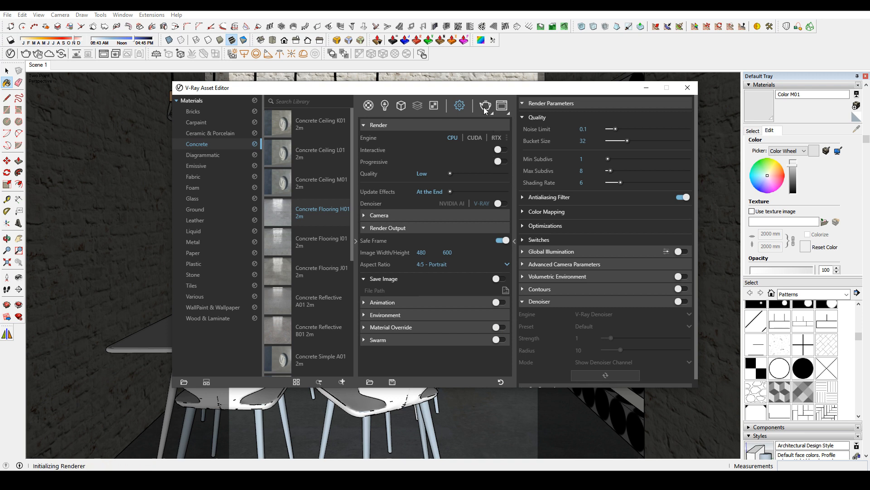
Add Light Mix and Z Depth render elements to the scene.
click(418, 106)
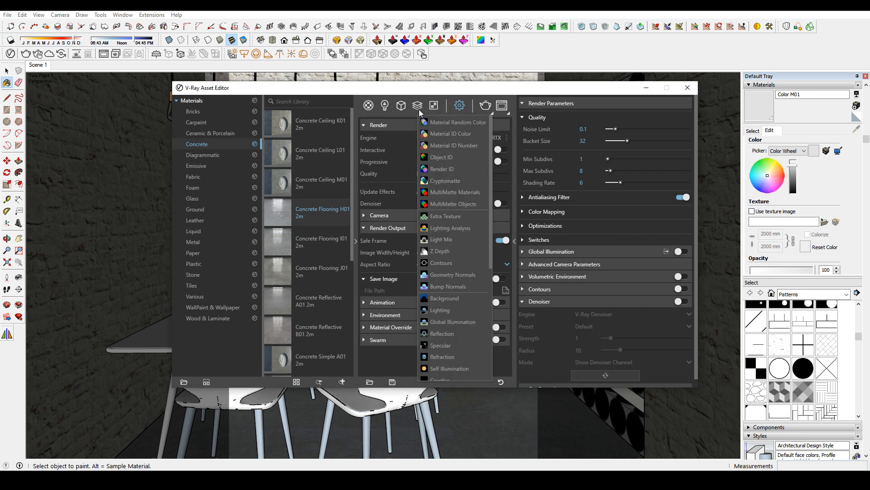
click(452, 239)
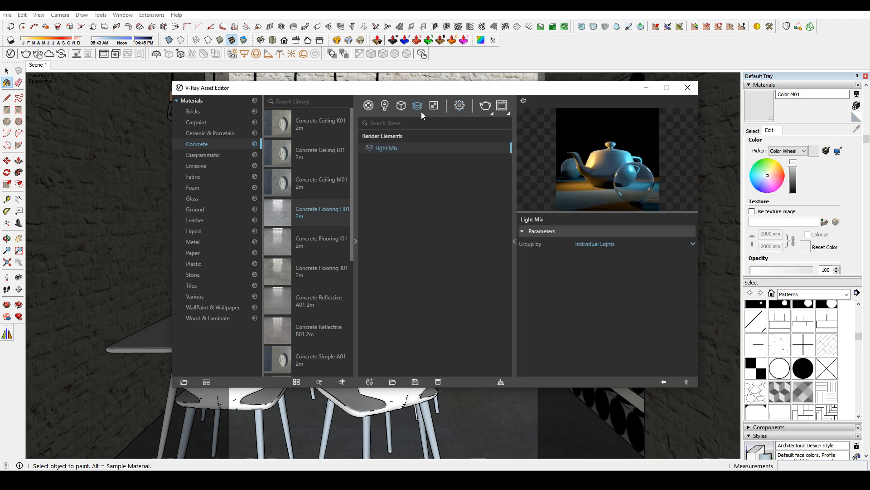
click(421, 112)
click(449, 252)
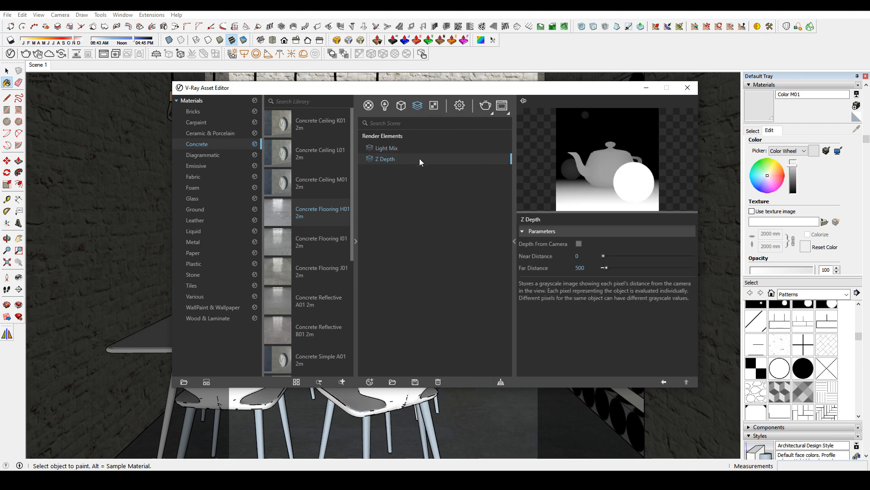
Set the Light Mix render element to group lights by Group Instances.
click(415, 150)
click(611, 244)
click(615, 266)
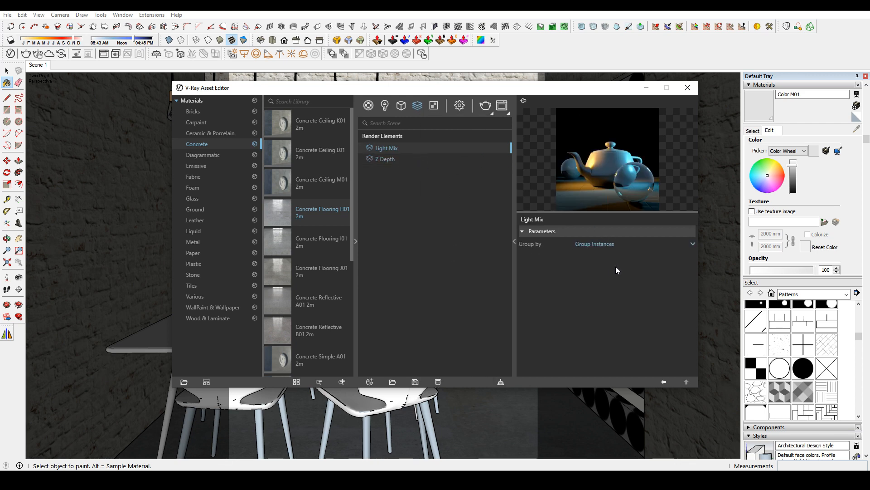
Enable Global Illumination in the V-Ray render settings.
click(464, 106)
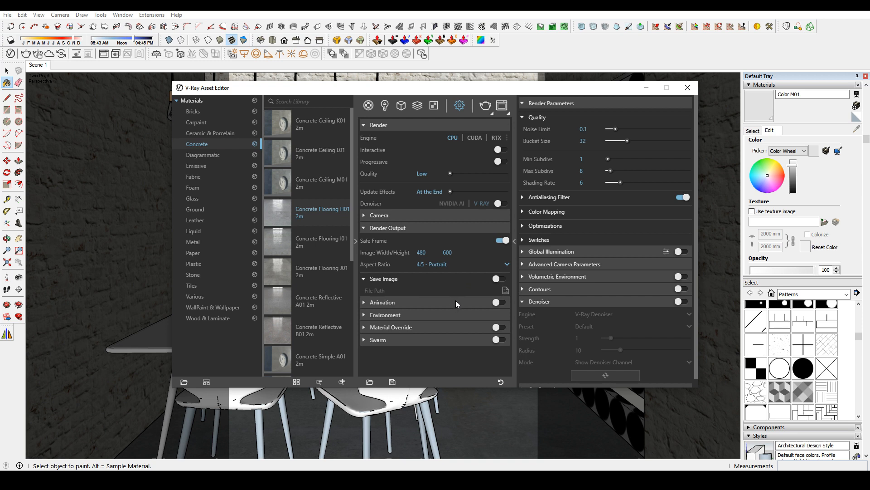
click(653, 252)
scroll(641, 290, down, 3)
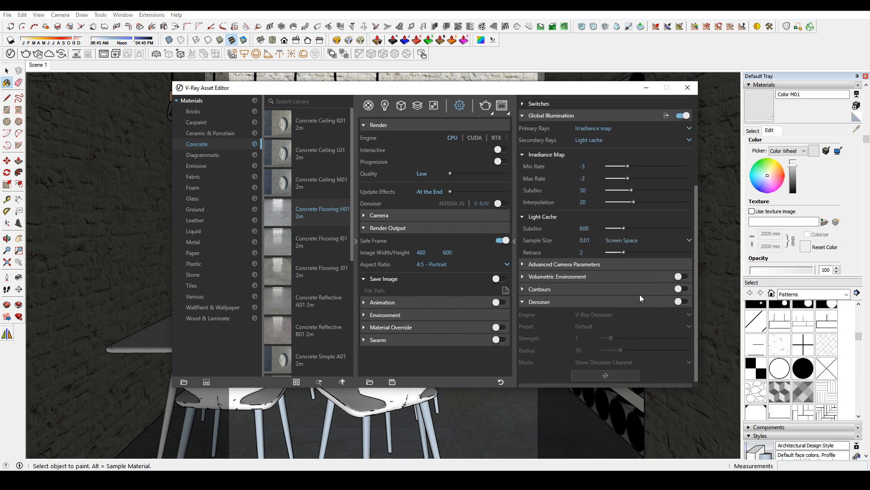
Enable Ambient Occlusion in the advanced Global Illumination settings and reduce its radius.
scroll(630, 262, up, 2)
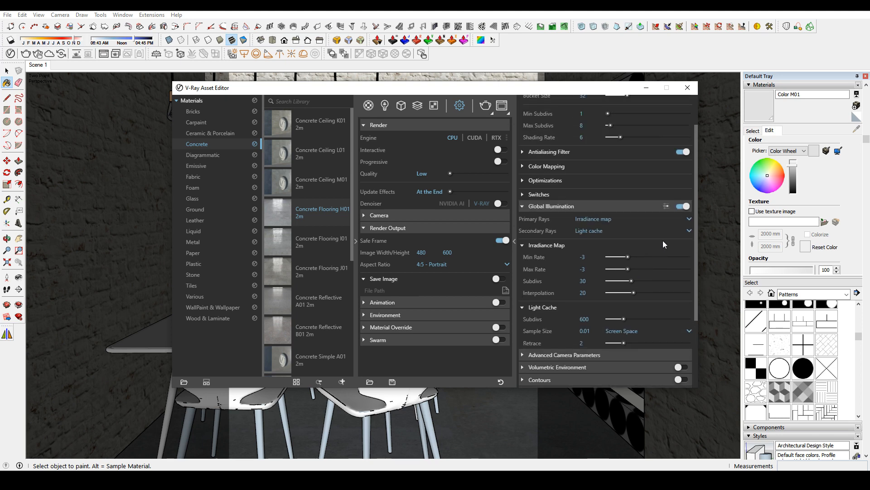
click(666, 206)
scroll(632, 257, down, 3)
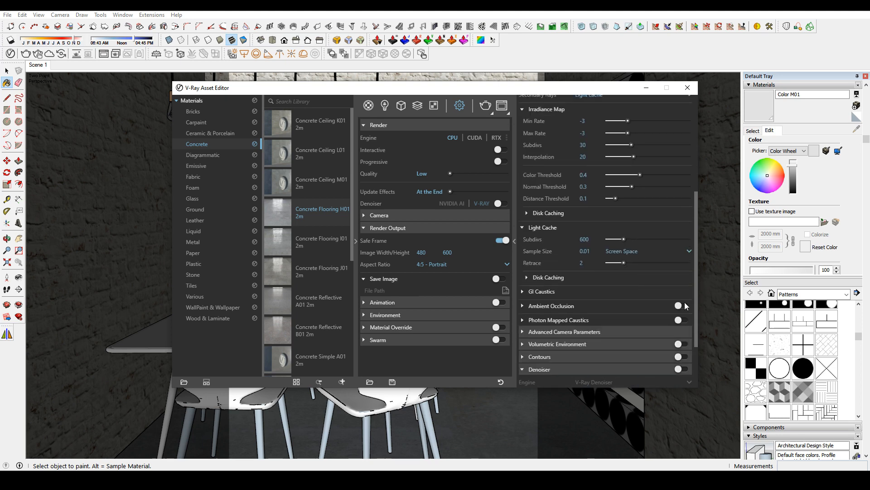
click(657, 308)
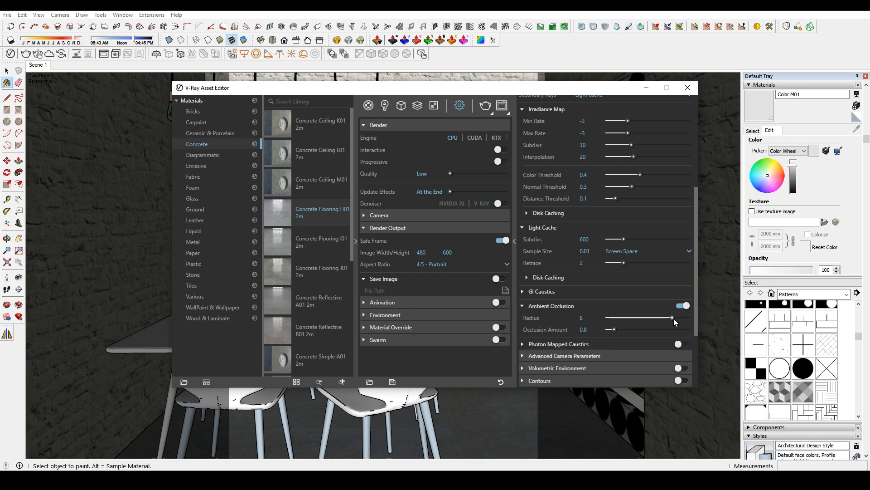
drag(674, 318, 653, 318)
drag(654, 319, 613, 330)
Open the frame buffer and examine the dining scene closely while it renders.
click(502, 105)
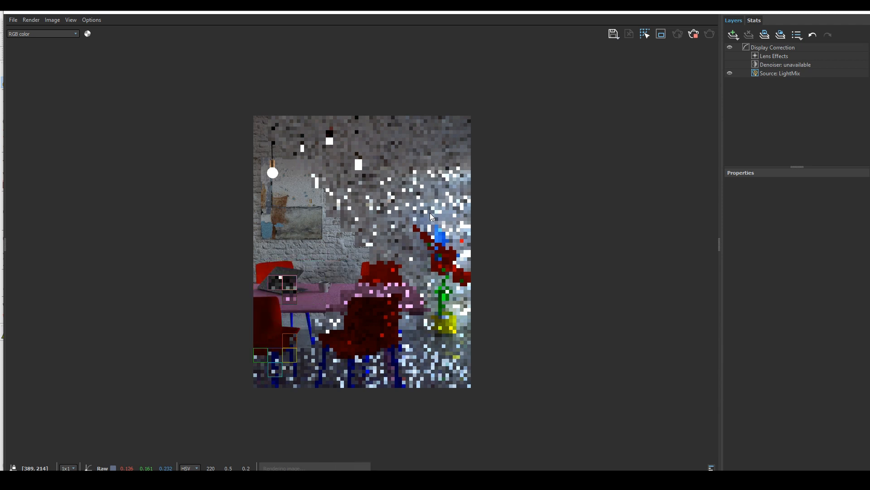
scroll(288, 275, up, 1)
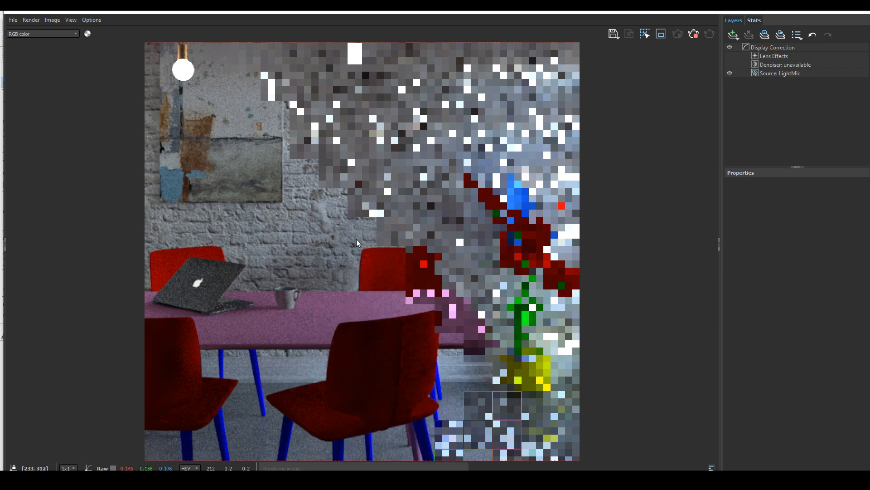
scroll(357, 239, down, 1)
scroll(360, 251, up, 1)
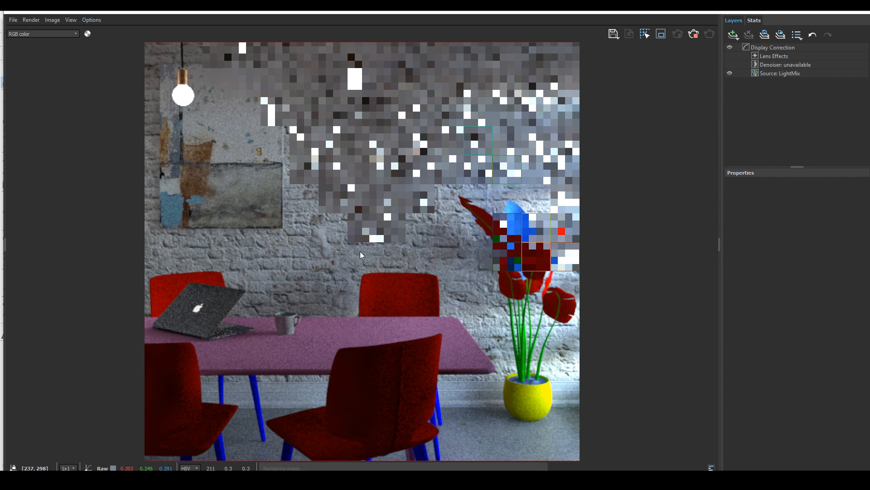
scroll(489, 252, down, 1)
scroll(469, 296, up, 1)
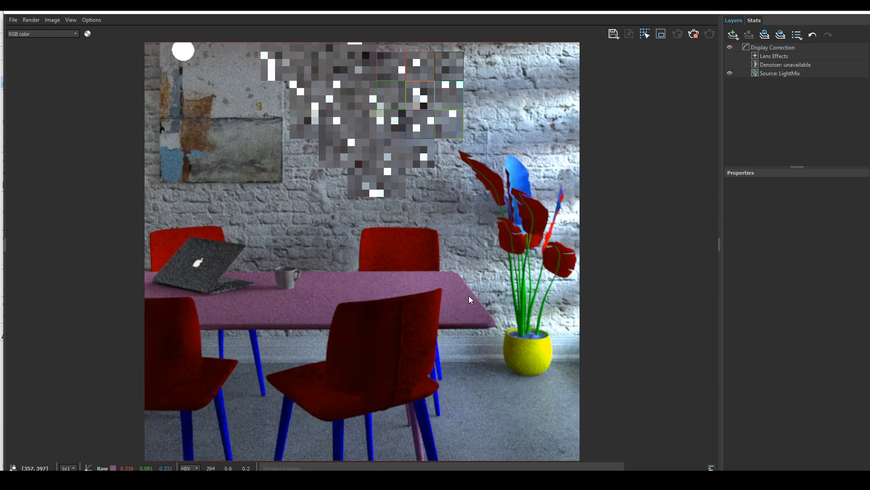
scroll(467, 295, down, 1)
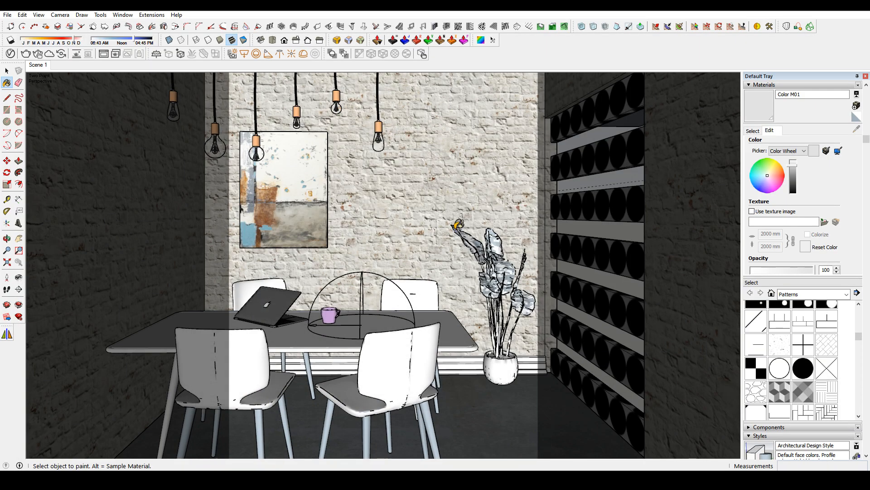
Scale the glass of the small round pendant bulb in front of the brick wall uniformly by about 1.35.
key(space)
scroll(342, 107, up, 10)
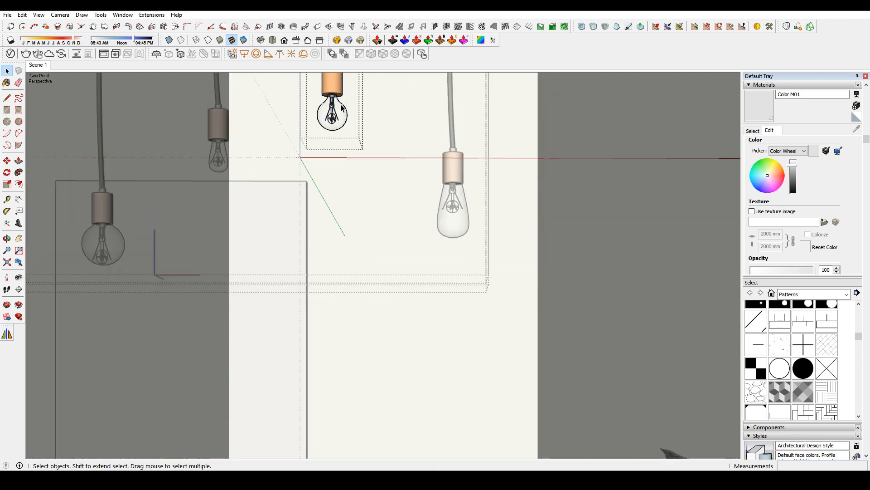
click(342, 108)
scroll(342, 108, up, 4)
key(s)
drag(365, 179, 389, 194)
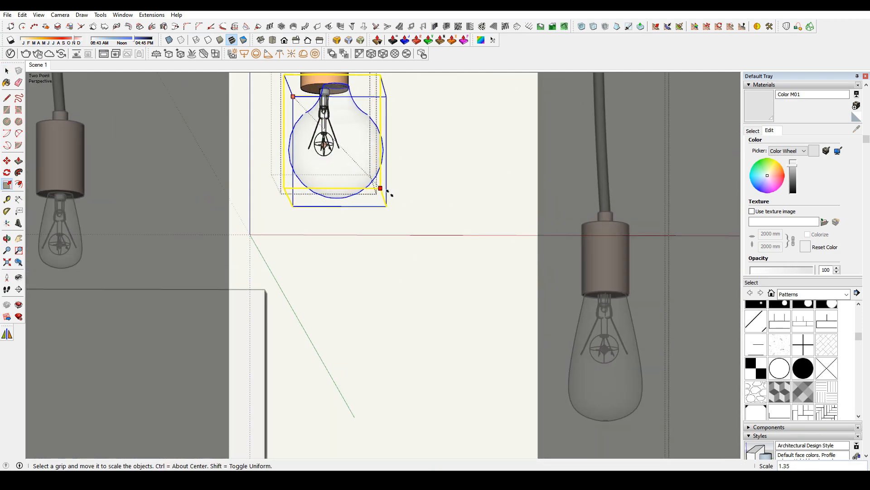
Move the enlarged bulb glass so it sits centred under its copper socket, and exit the lamp group.
scroll(338, 83, up, 5)
key(m)
drag(336, 89, 299, 98)
middle_drag(300, 98, 290, 106)
click(38, 65)
scroll(334, 119, up, 10)
middle_drag(332, 125, 354, 295)
scroll(100, 250, up, 5)
drag(195, 279, 224, 291)
scroll(223, 291, down, 8)
middle_drag(226, 292, 379, 292)
scroll(366, 277, up, 9)
drag(315, 309, 318, 269)
scroll(319, 270, down, 4)
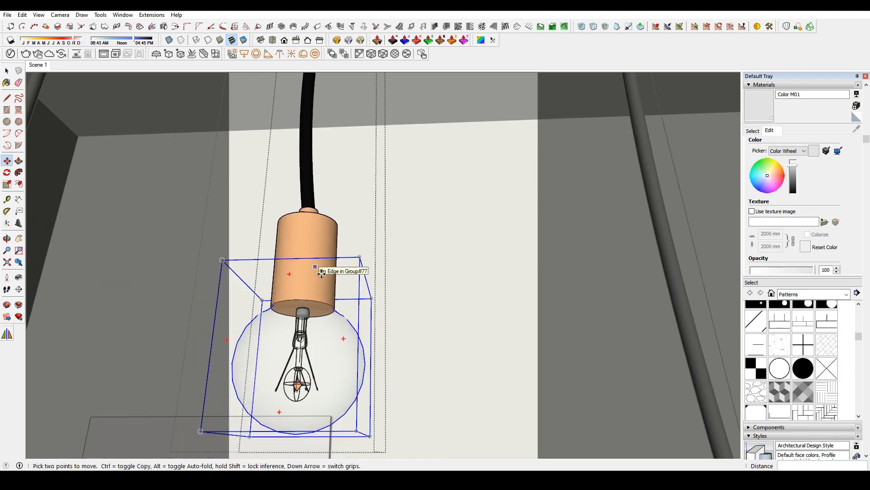
scroll(322, 274, down, 10)
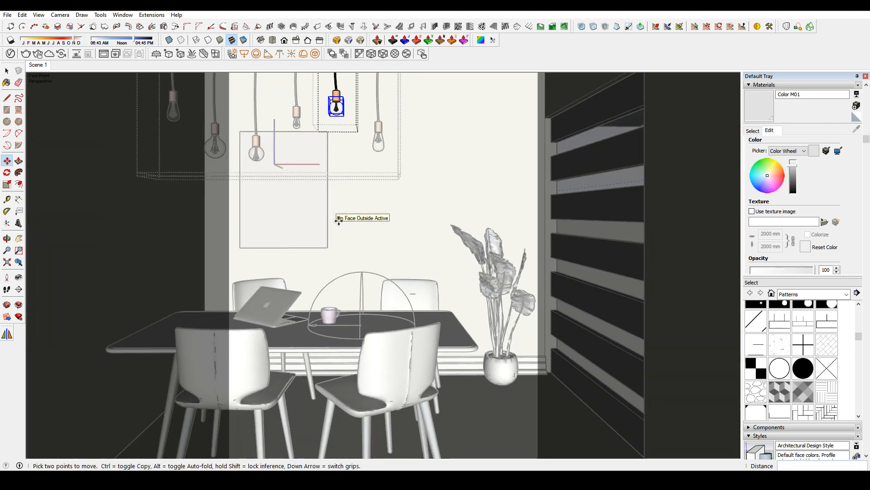
key(space)
click(374, 205)
click(375, 206)
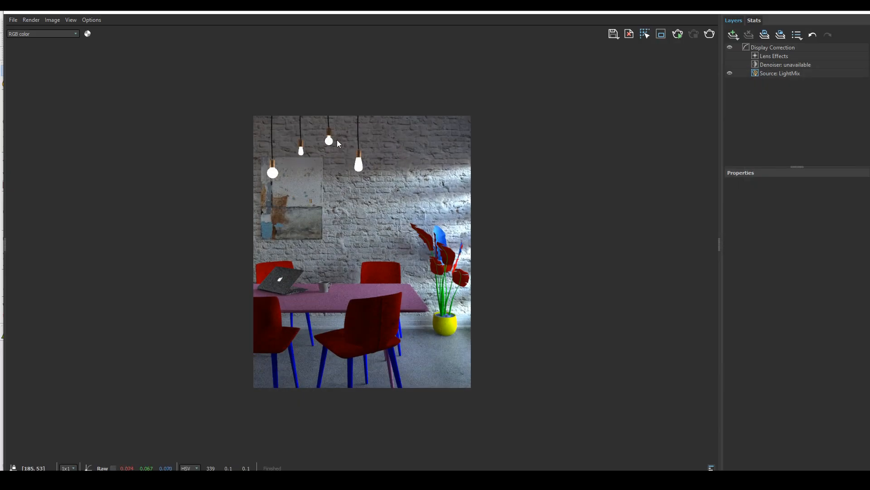
Re-render the area around the enlarged pendant bulb in the frame buffer.
scroll(333, 136, up, 4)
drag(227, 57, 311, 141)
key(ctrl+r)
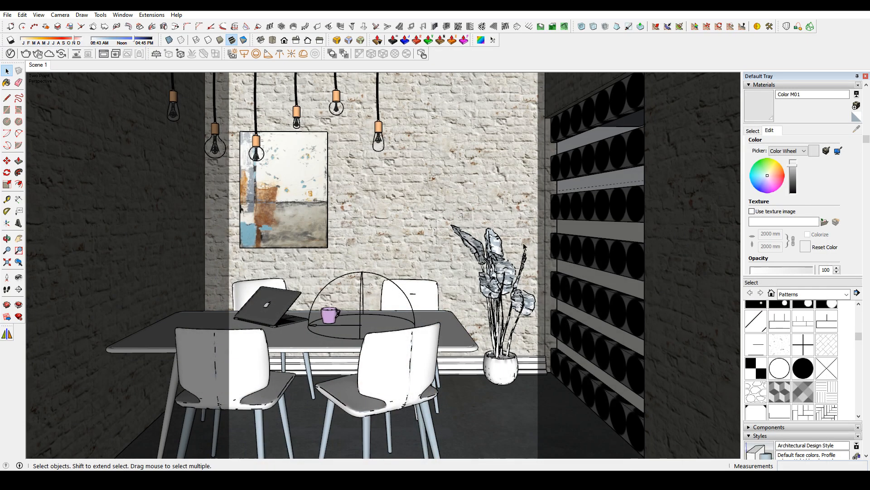
Change the last material colour of the IP1 proxy mesh to magenta in the Asset Editor geometries.
click(10, 53)
click(401, 105)
click(381, 170)
drag(477, 89, 331, 79)
click(391, 325)
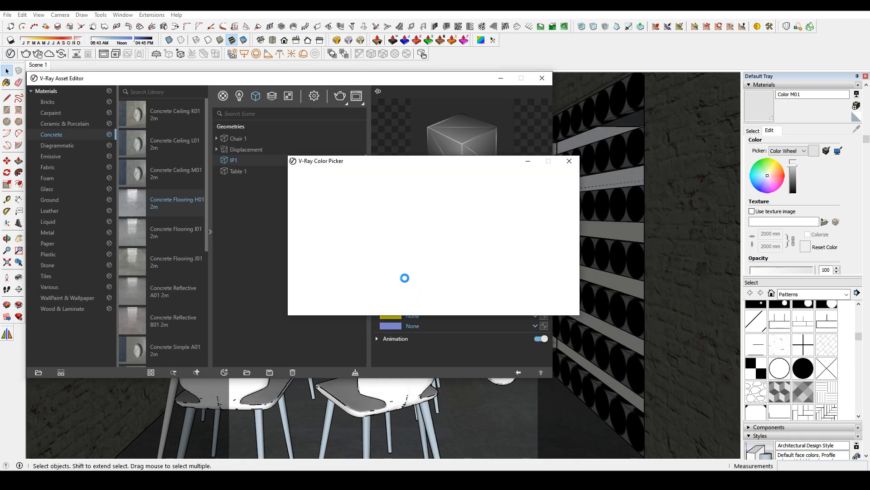
click(417, 264)
drag(400, 178, 411, 168)
click(569, 161)
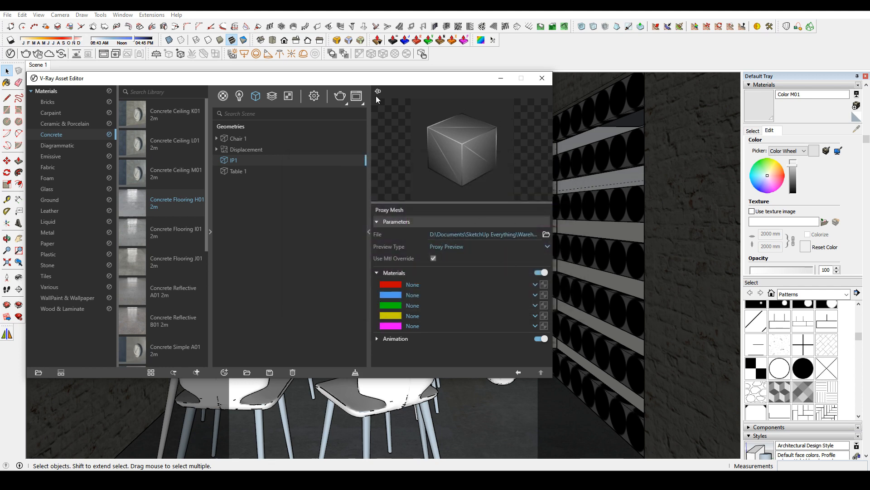
Render only a region around the potted plant, and turn region rendering off.
click(356, 95)
drag(462, 151, 557, 361)
drag(500, 164, 550, 359)
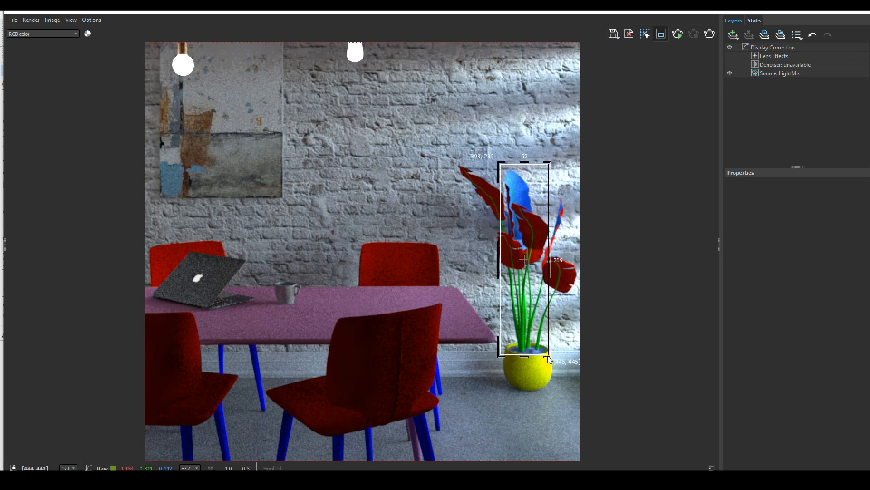
click(710, 34)
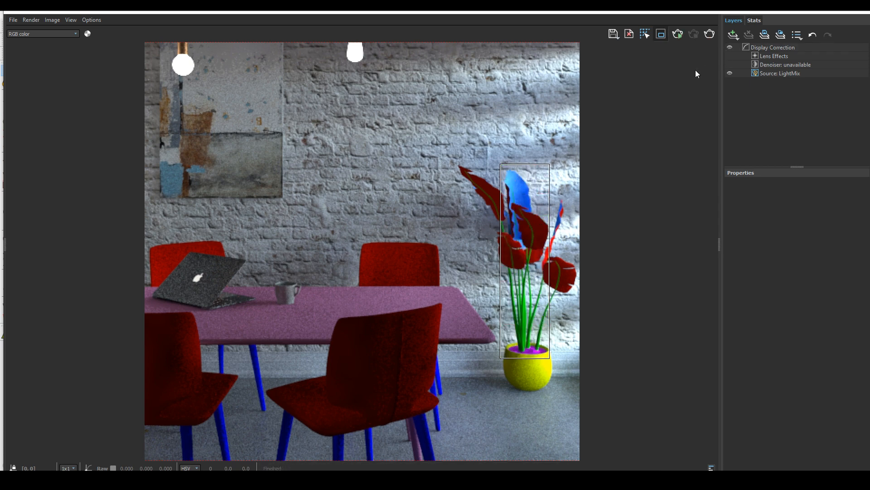
click(661, 39)
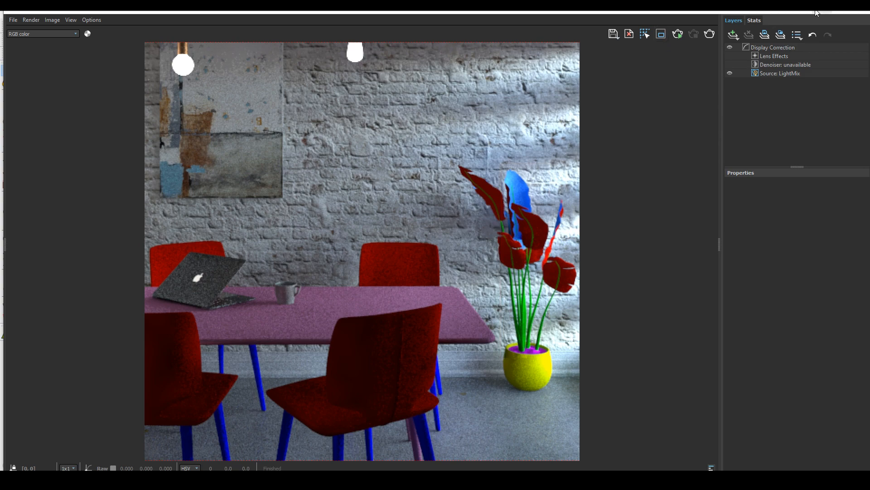
Restore the frame buffer to a smaller resized window and arrange it beside the Asset Editor.
click(821, 13)
click(844, 13)
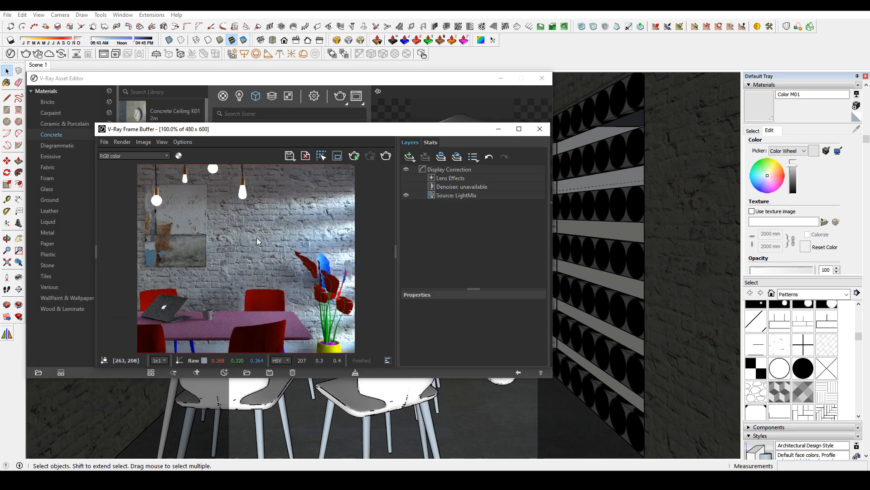
scroll(294, 268, down, 2)
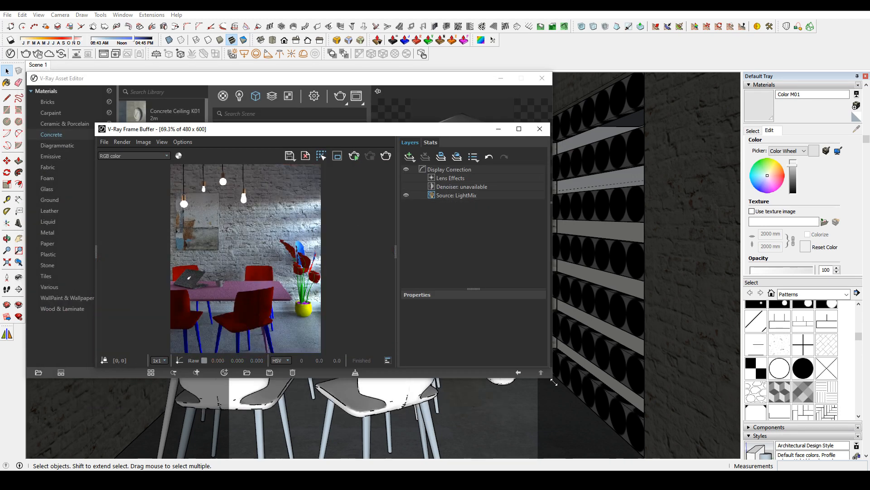
drag(554, 382, 553, 433)
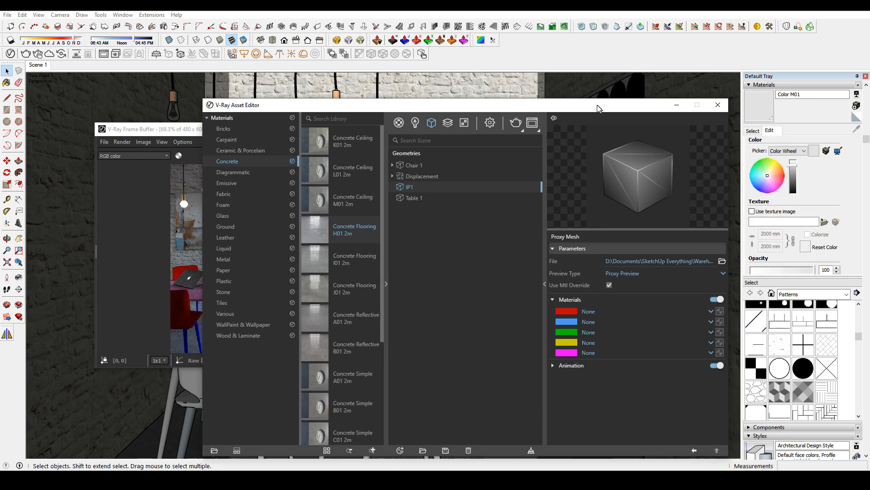
click(158, 135)
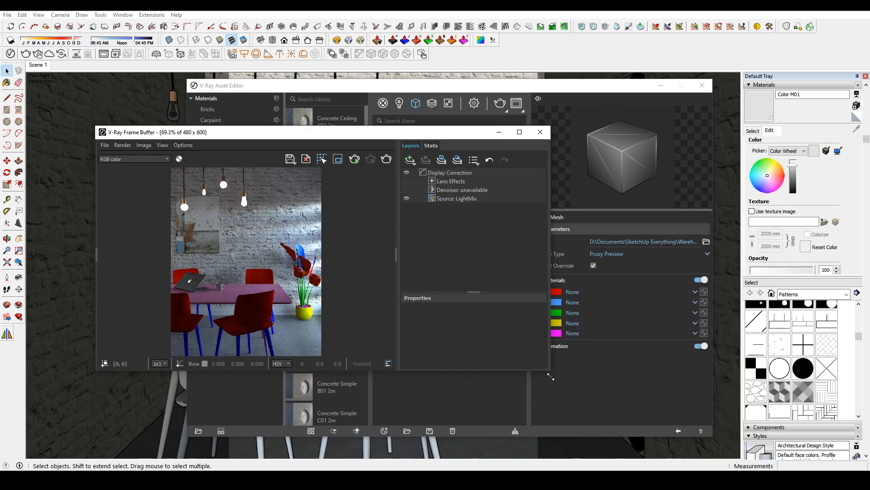
drag(551, 376, 636, 431)
scroll(330, 299, up, 1)
drag(383, 136, 325, 110)
click(470, 87)
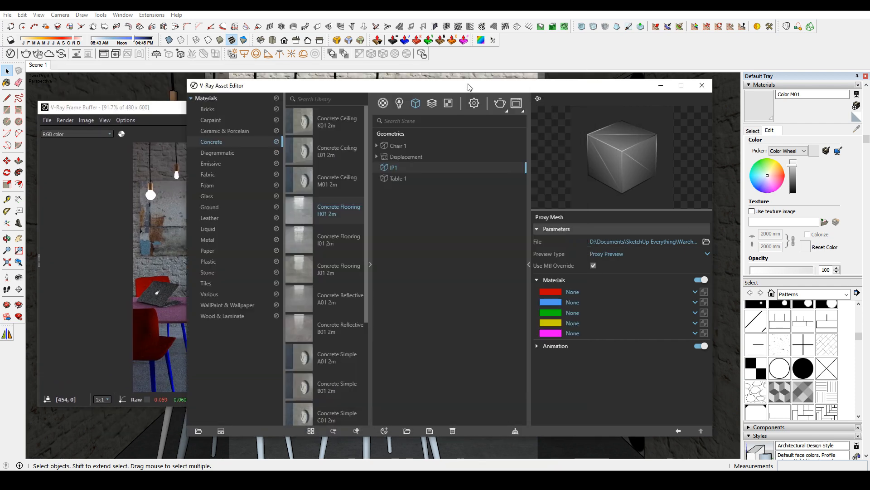
Add the SketchUp Everything Warehouse folder to the Asset Editor's material library.
click(695, 302)
click(456, 248)
click(382, 102)
click(200, 432)
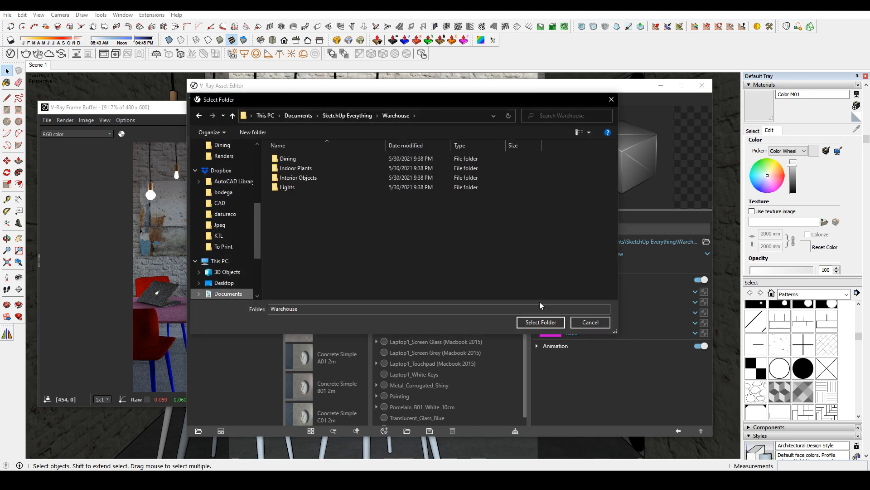
click(541, 321)
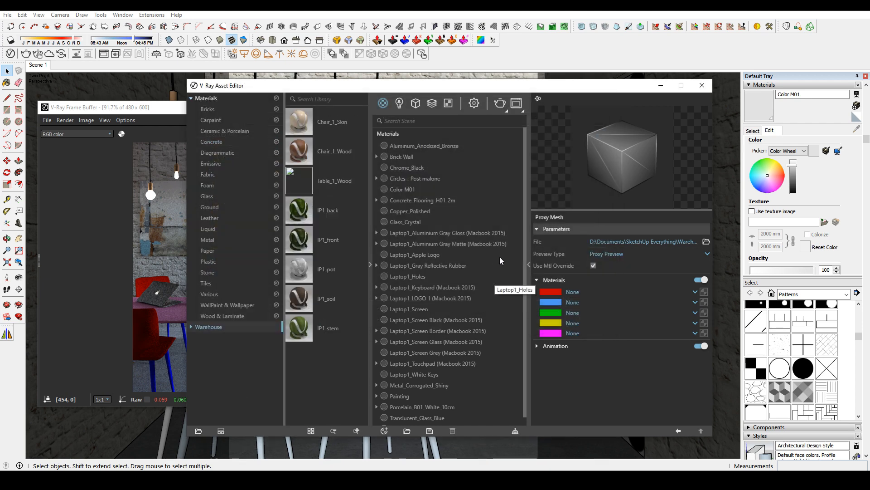
Add all eight Warehouse library materials for Chair_1, Table_1 and IP1 to the scene's material list.
click(661, 85)
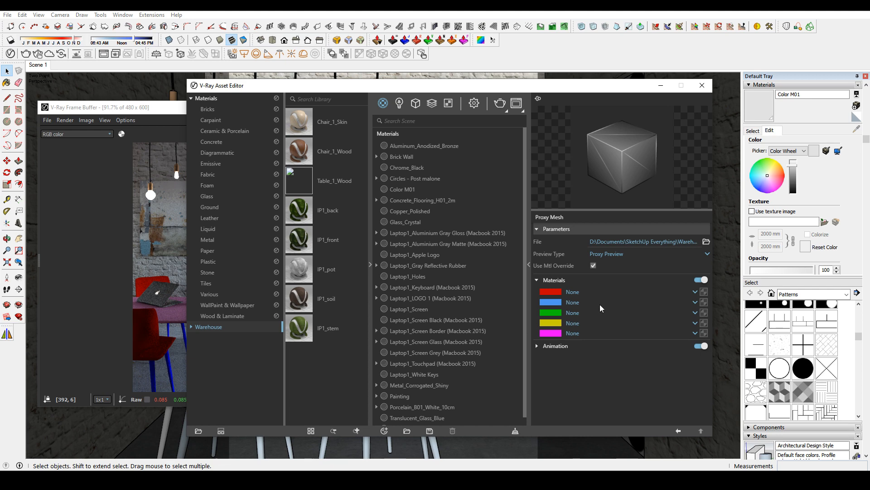
click(695, 301)
click(695, 301)
drag(297, 124, 446, 210)
drag(300, 153, 453, 223)
drag(302, 180, 446, 247)
drag(323, 212, 476, 271)
drag(327, 243, 471, 299)
drag(309, 273, 446, 329)
drag(308, 300, 470, 312)
drag(308, 329, 499, 363)
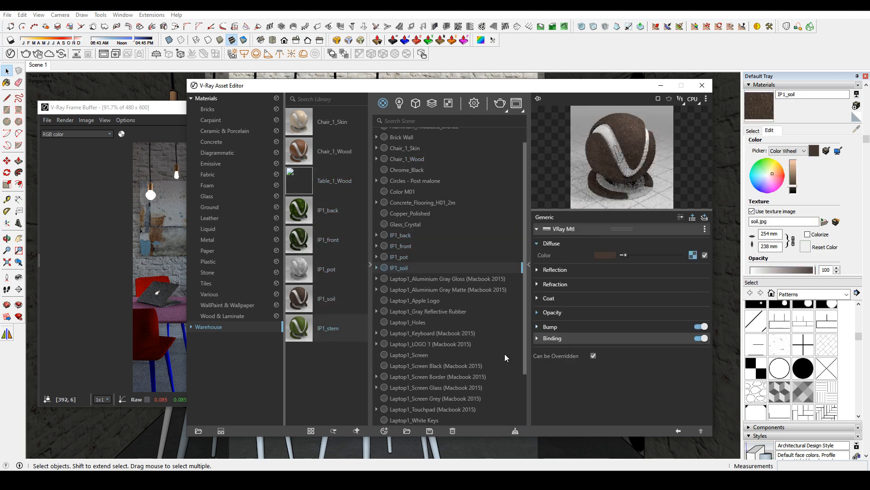
click(411, 257)
click(414, 276)
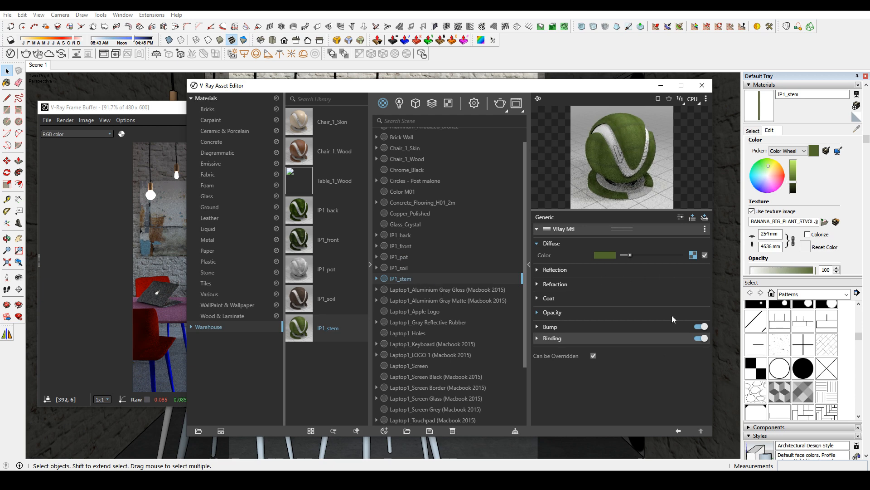
Assign the IP1_front material to the blue slot of the IP1 proxy mesh.
click(416, 103)
click(405, 157)
click(397, 167)
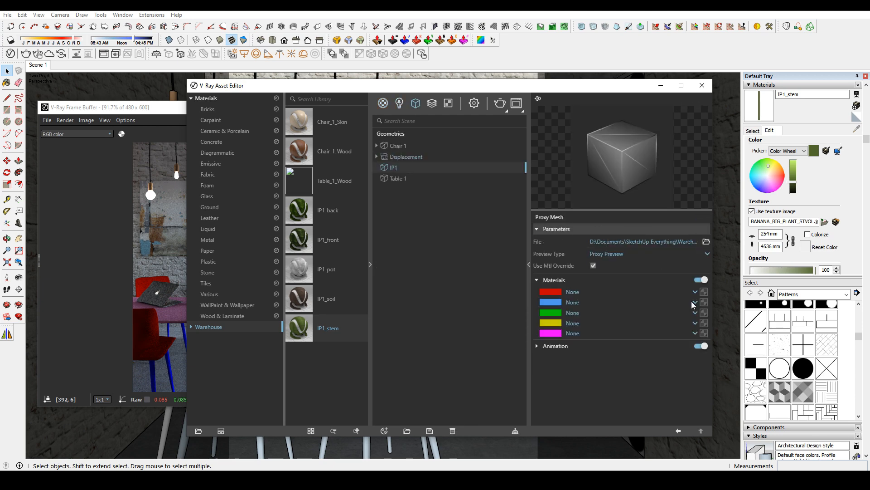
click(173, 107)
click(623, 255)
click(695, 302)
click(608, 263)
Assign the IP1_back material to the red slot of the IP1 proxy mesh.
click(174, 111)
click(604, 86)
click(696, 292)
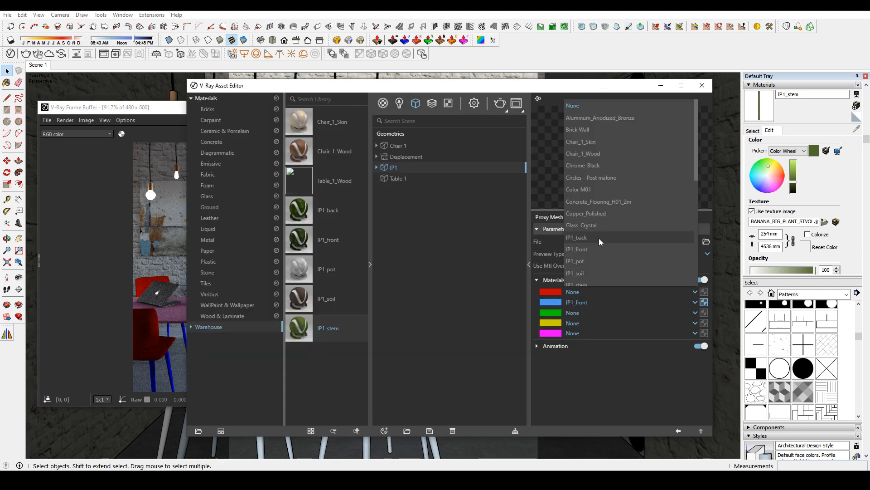
click(601, 242)
click(590, 94)
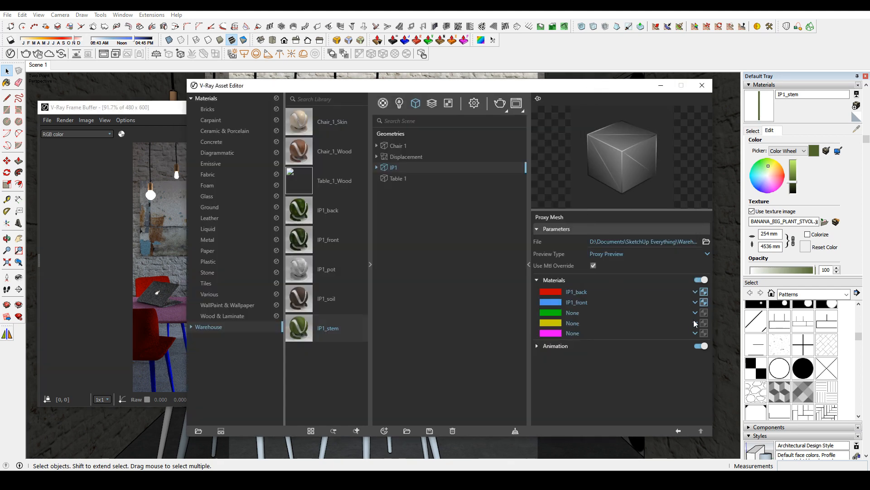
Assign IP1_stem to the green slot, IP1_soil to the magenta slot and IP1_pot to the yellow slot of the proxy mesh.
click(695, 313)
click(609, 286)
click(696, 334)
click(632, 291)
click(695, 323)
click(637, 323)
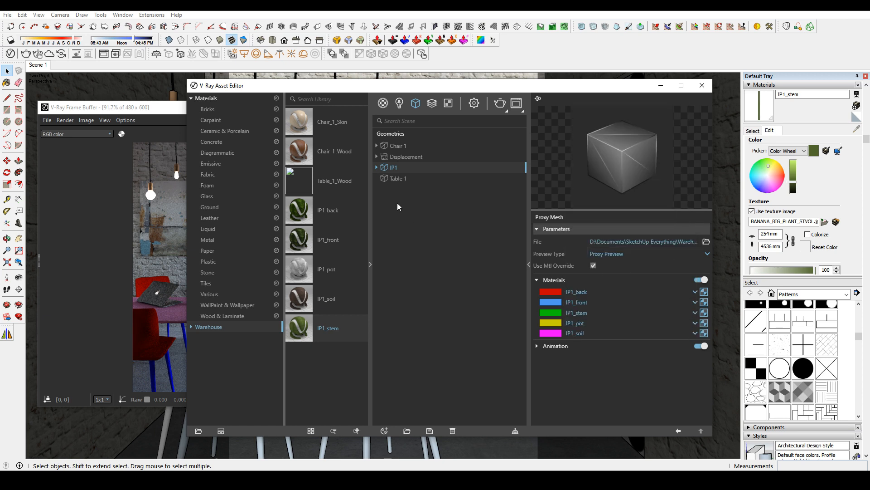
Give the IP1_front material a light green reflection color and a reflection glossiness of 0.7.
click(384, 102)
click(405, 265)
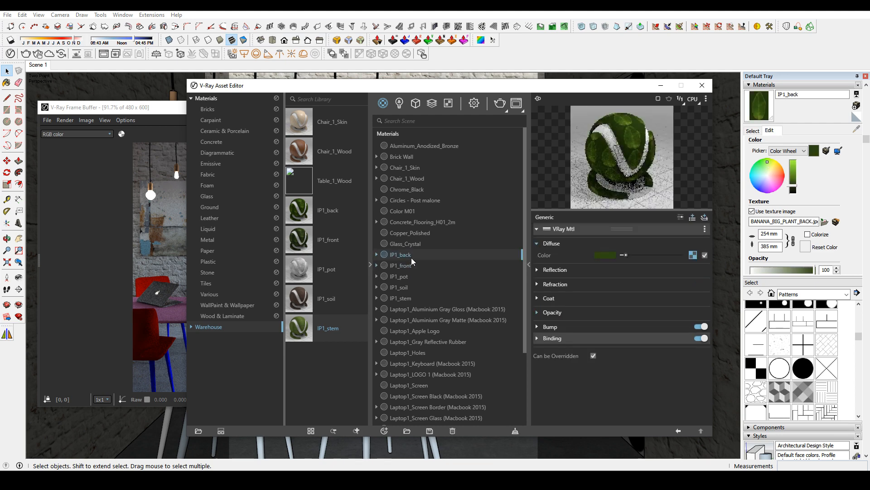
click(596, 271)
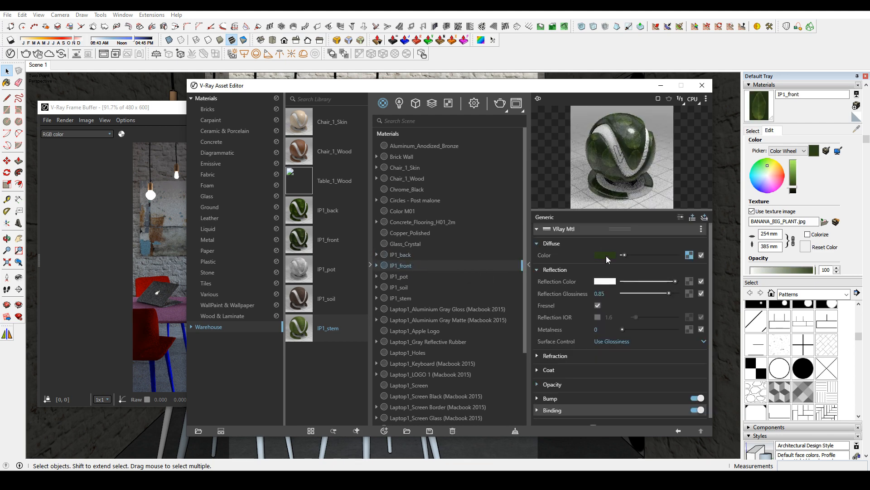
drag(624, 281, 661, 294)
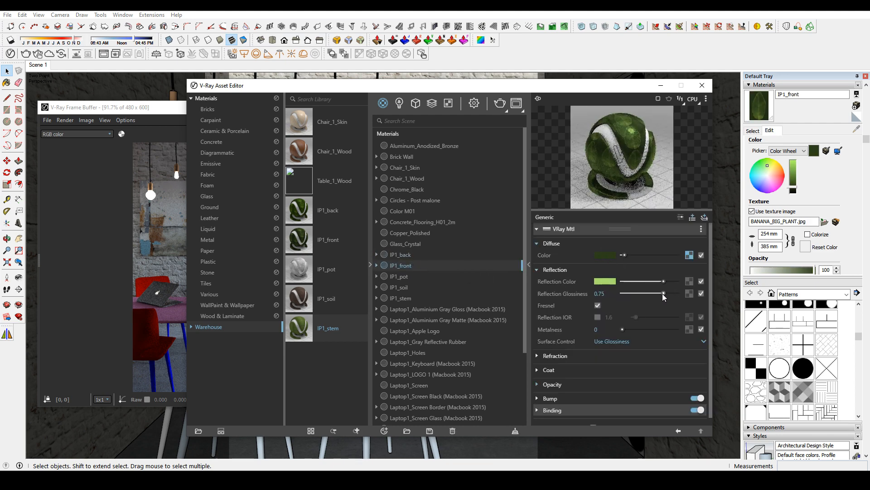
Copy IP1_front's reflection color to the IP1_back material and set its reflection glossiness to 0.55.
right_click(614, 285)
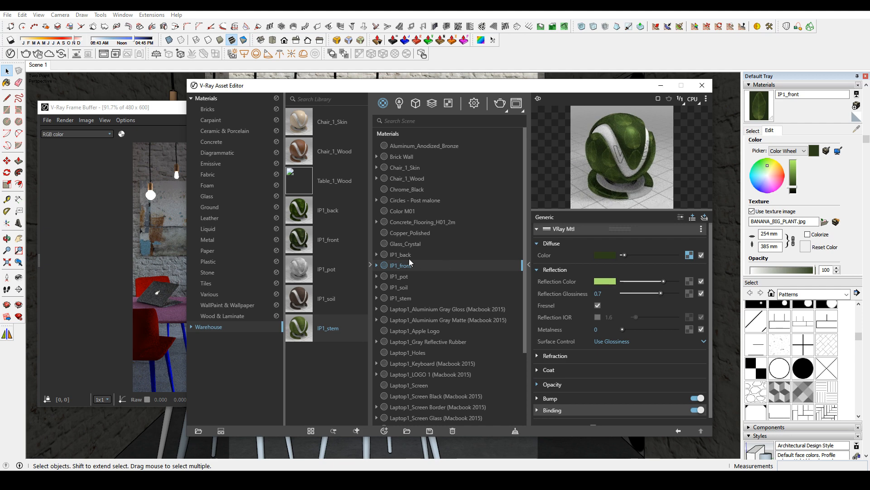
click(409, 257)
click(580, 271)
drag(623, 281, 654, 293)
right_click(609, 282)
click(621, 309)
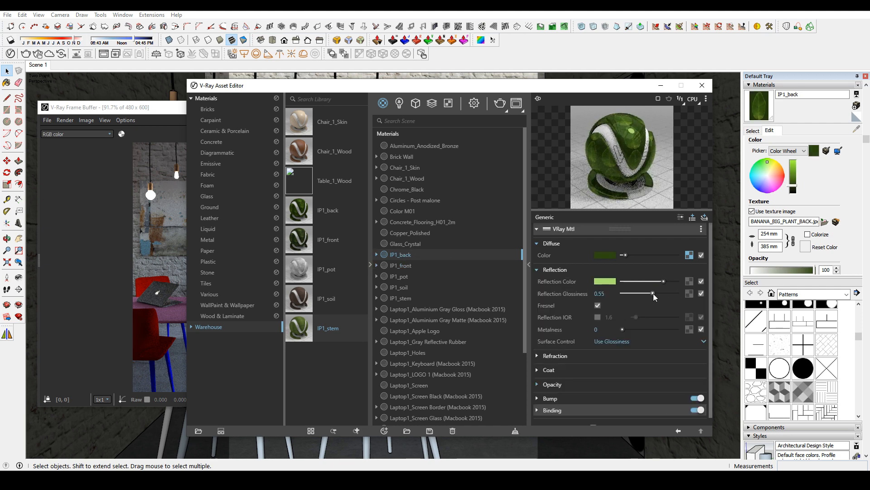
Give IP1_stem a grey reflection with 0.65 glossiness, and mark a render region around the potted plant in the frame buffer.
click(401, 297)
click(582, 270)
drag(623, 282, 635, 282)
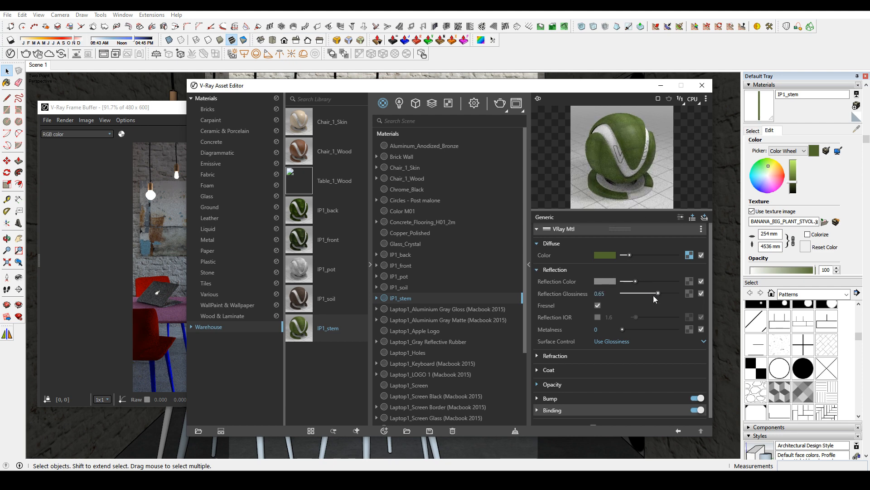
click(661, 87)
drag(275, 236, 330, 349)
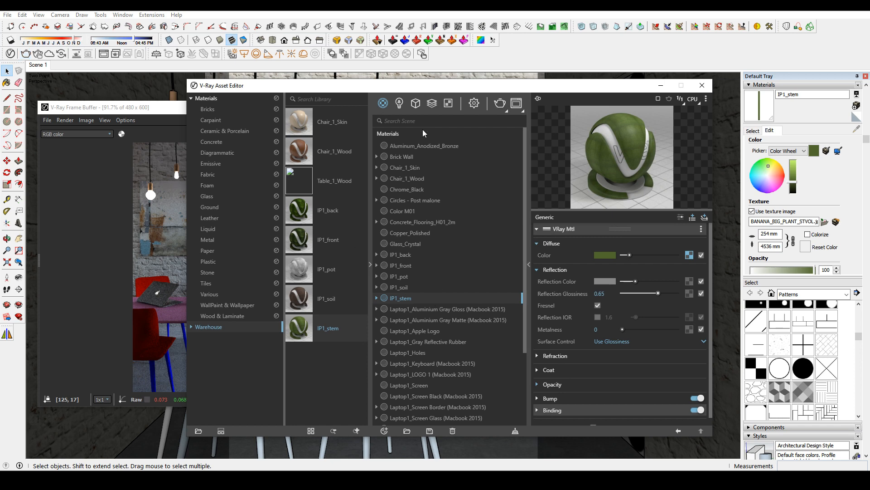
Assign Chrome_Black to the green slot and Table_1_Wood to the pink slot of the Table 1 proxy mesh.
click(415, 103)
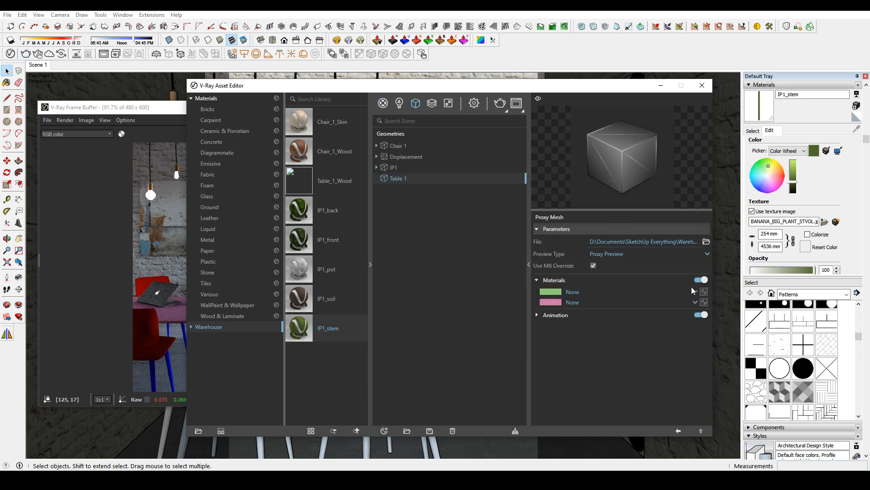
click(695, 293)
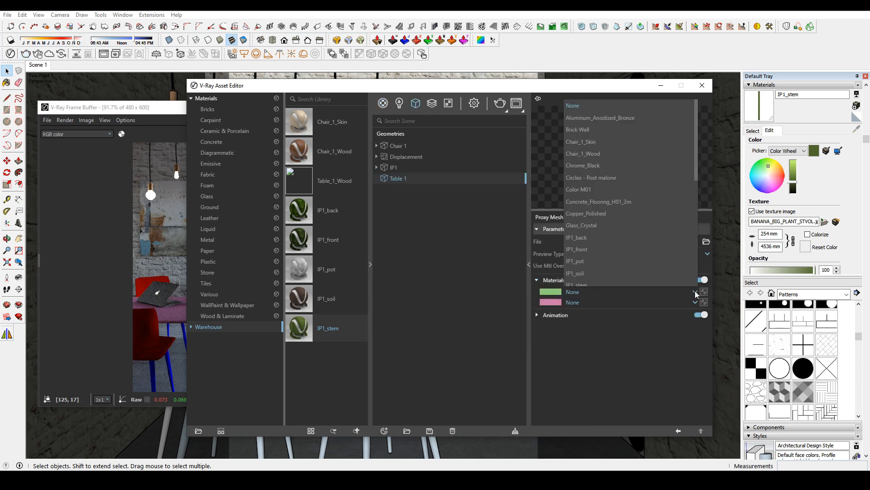
click(608, 166)
click(692, 303)
scroll(617, 233, down, 7)
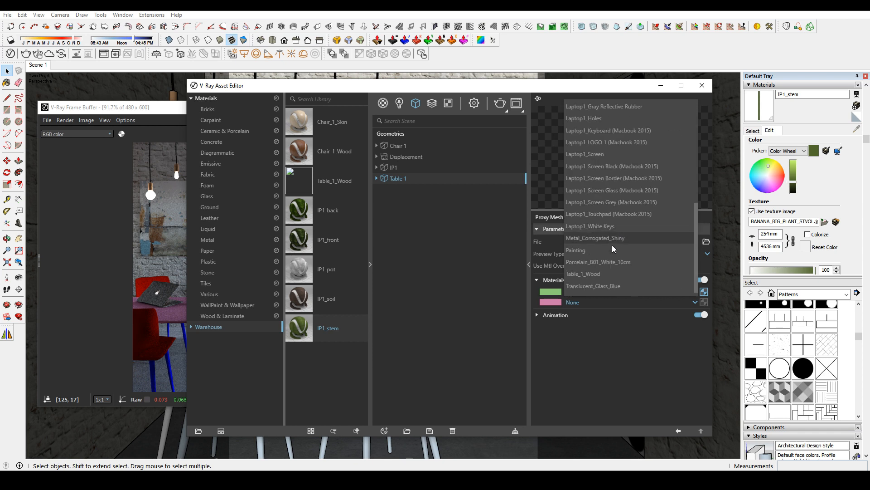
click(603, 273)
Assign Chair_1_Skin to the red slot, Chair_1_Wood to the blue slot and Color M01 to the yellow slot of Chair 1.
click(408, 167)
click(402, 146)
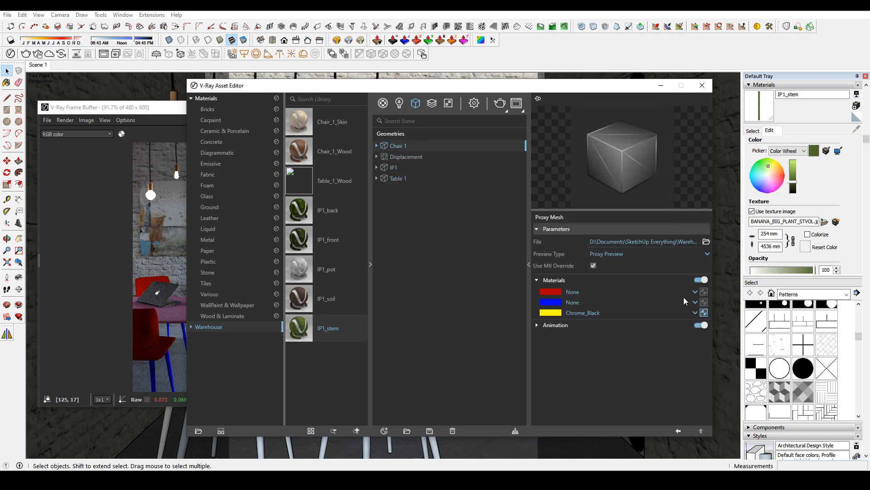
click(695, 293)
click(635, 165)
click(695, 303)
click(597, 155)
click(695, 314)
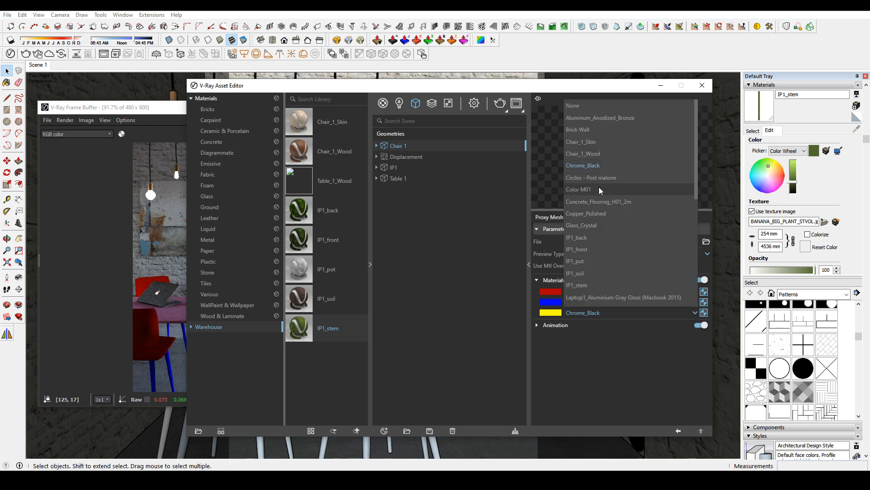
click(601, 190)
Turn off region rendering in the frame buffer and render the whole scene.
click(407, 156)
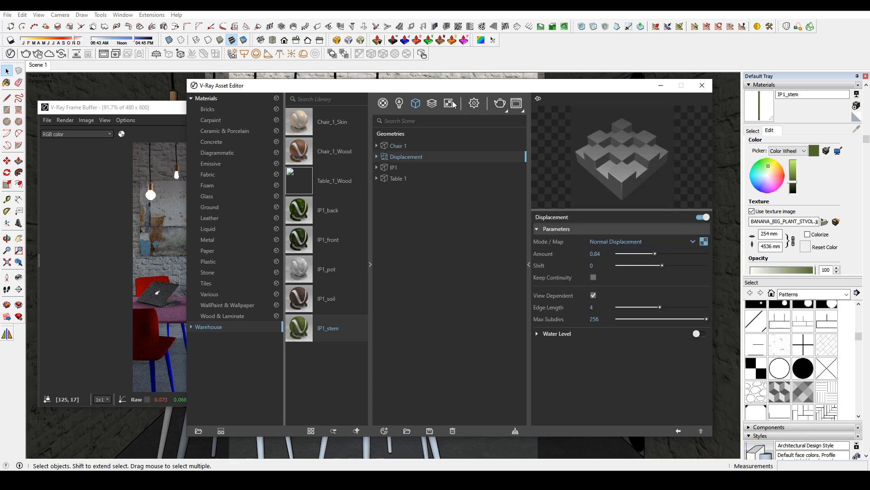
click(517, 103)
click(426, 123)
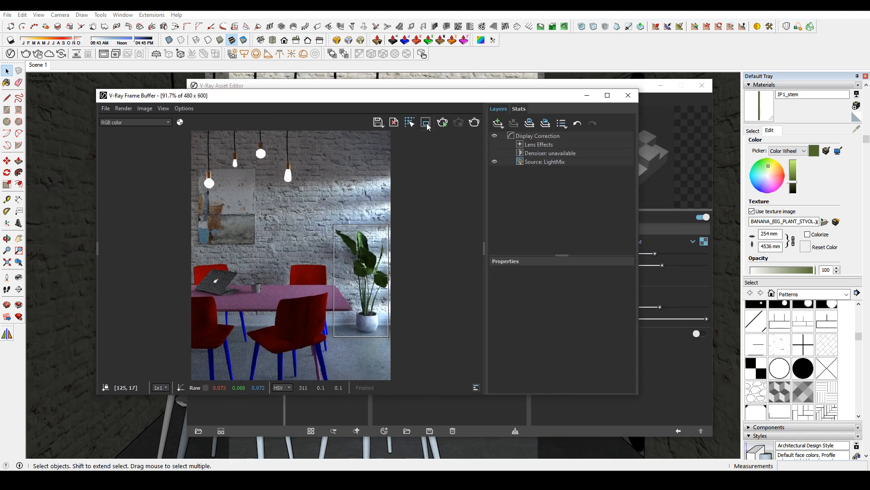
click(477, 124)
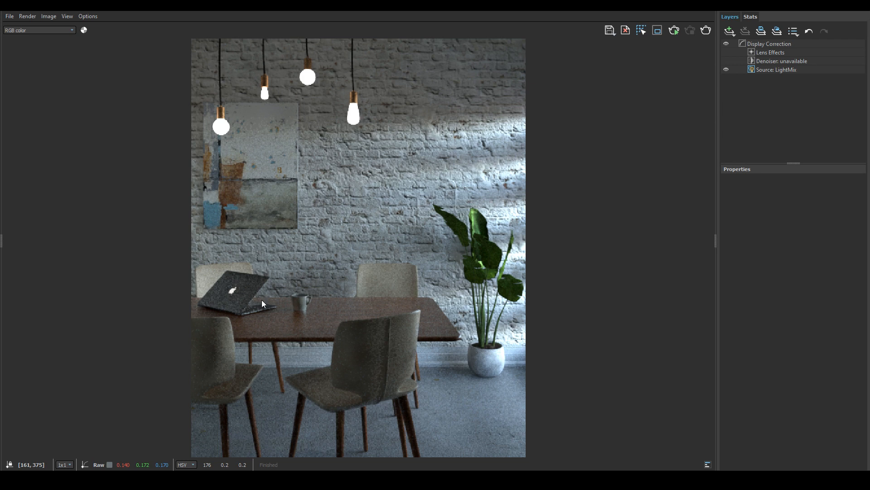
Enable the V-Ray denoiser in the render settings.
click(771, 61)
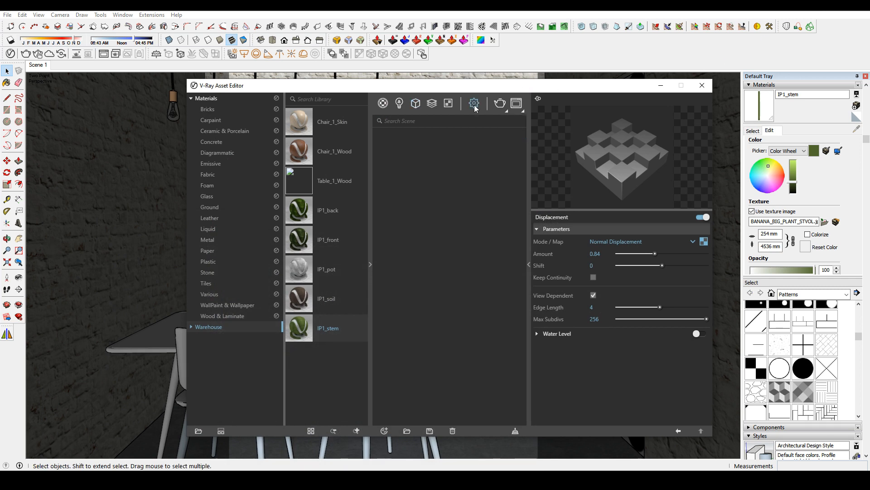
click(512, 200)
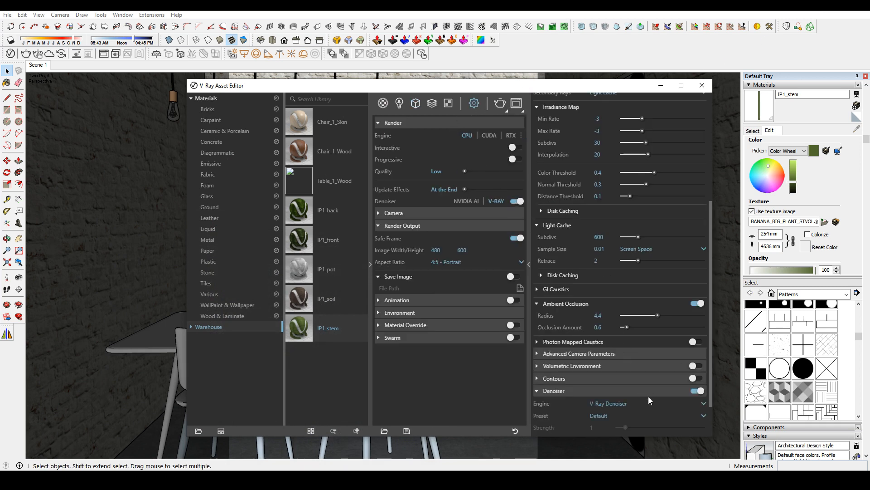
scroll(613, 237, down, 1)
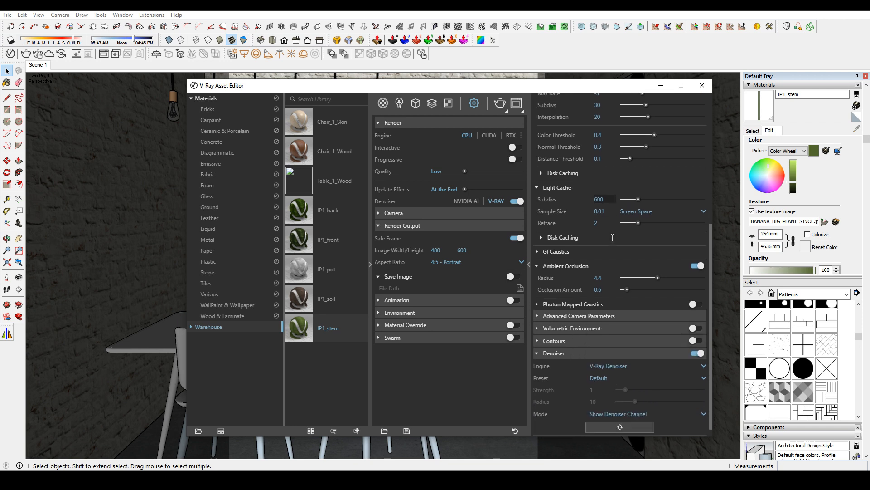
Review the advanced camera, global illumination, light cache and ambient occlusion settings.
click(643, 306)
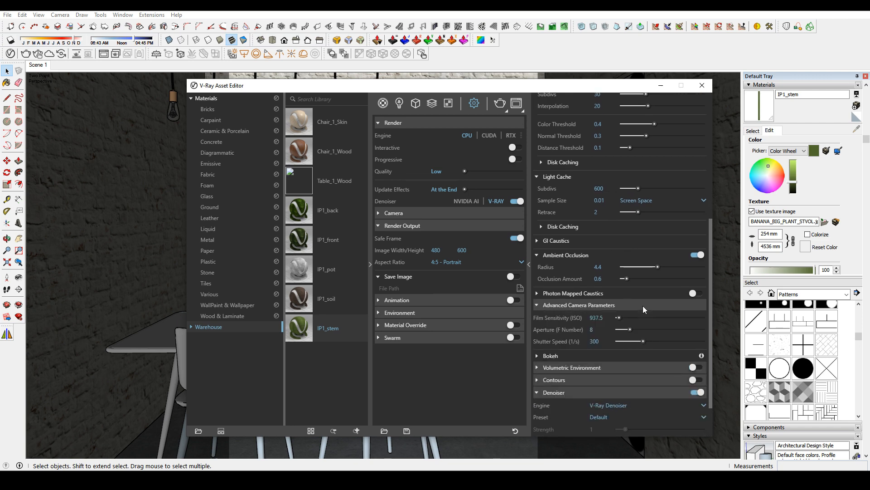
click(642, 306)
scroll(660, 217, up, 2)
scroll(656, 214, up, 2)
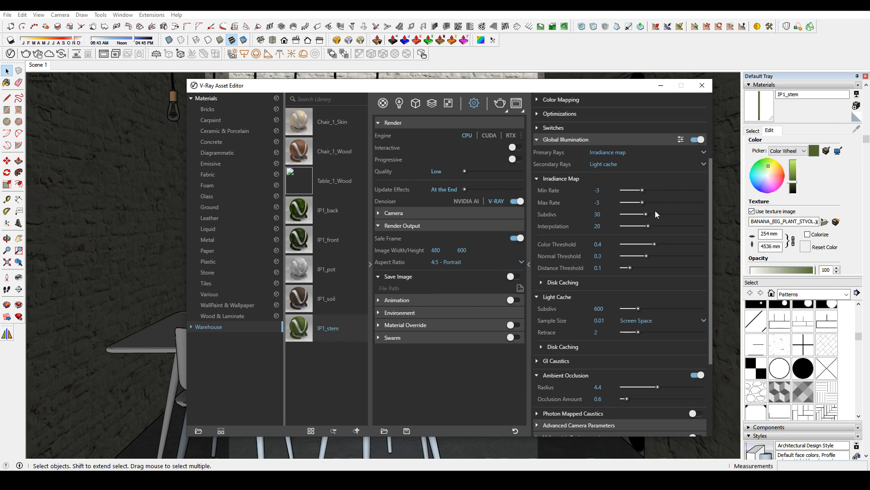
click(665, 201)
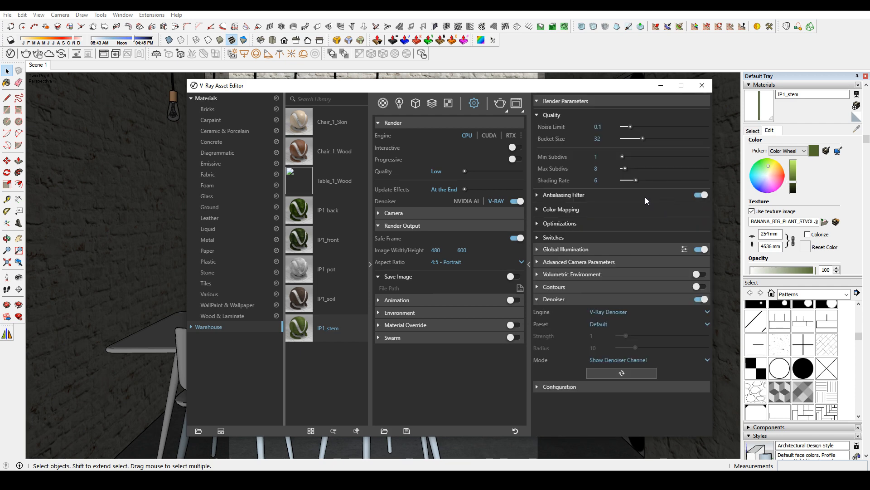
click(632, 249)
scroll(673, 248, down, 3)
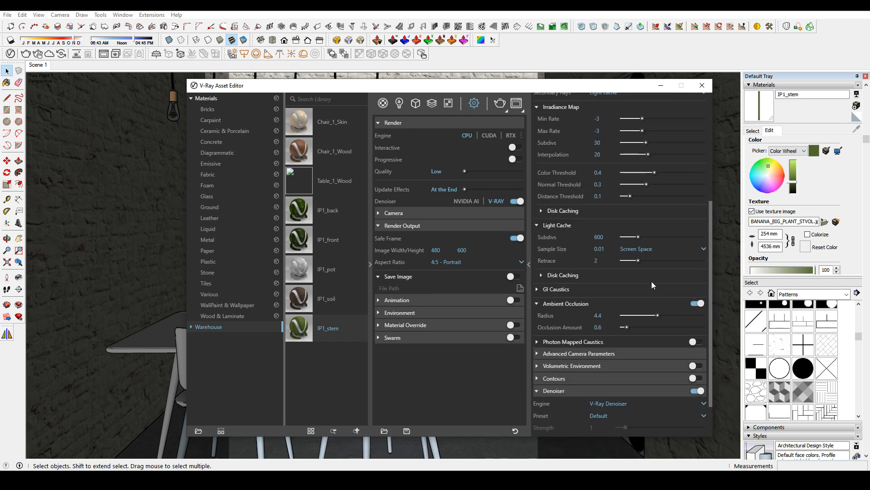
scroll(651, 251, up, 2)
click(633, 157)
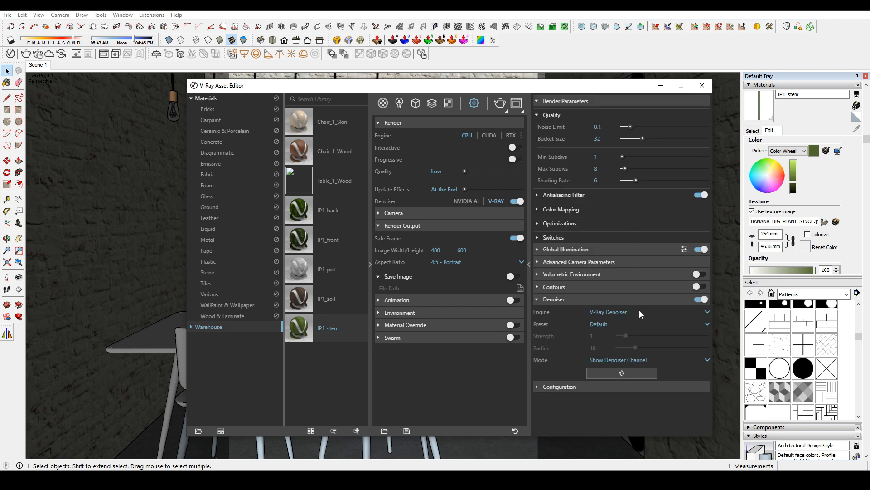
Set the denoiser preset to Mild and the output image width to 1000.
click(621, 324)
click(608, 334)
text(1000)
key(Return)
drag(454, 251, 328, 248)
text(1000)
key(Return)
Raise the render quality to High and render the scene at the larger output size.
drag(465, 172, 509, 172)
click(433, 212)
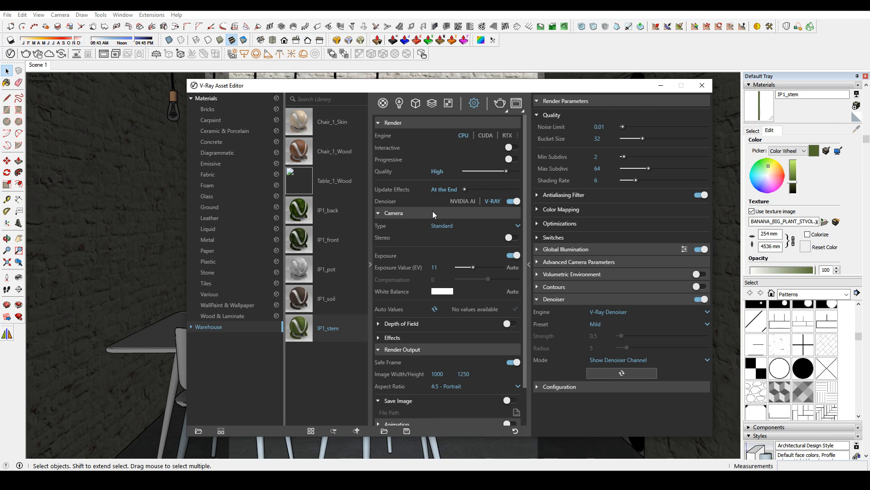
click(433, 212)
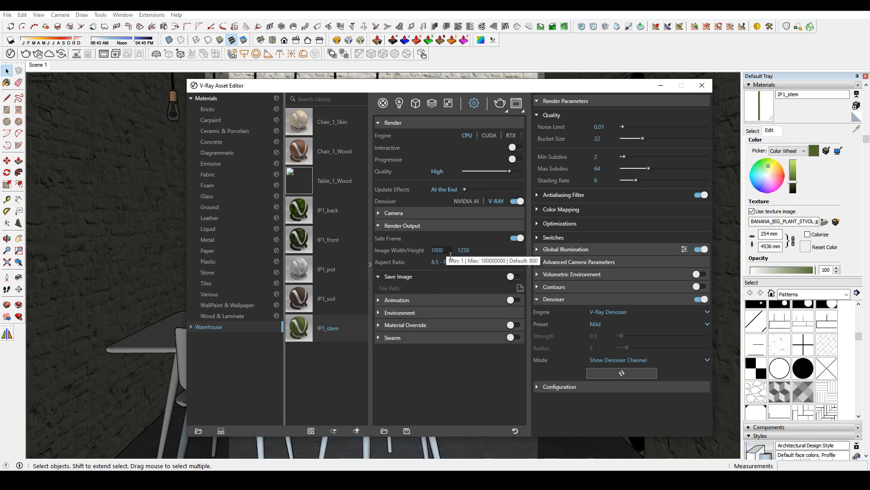
click(661, 88)
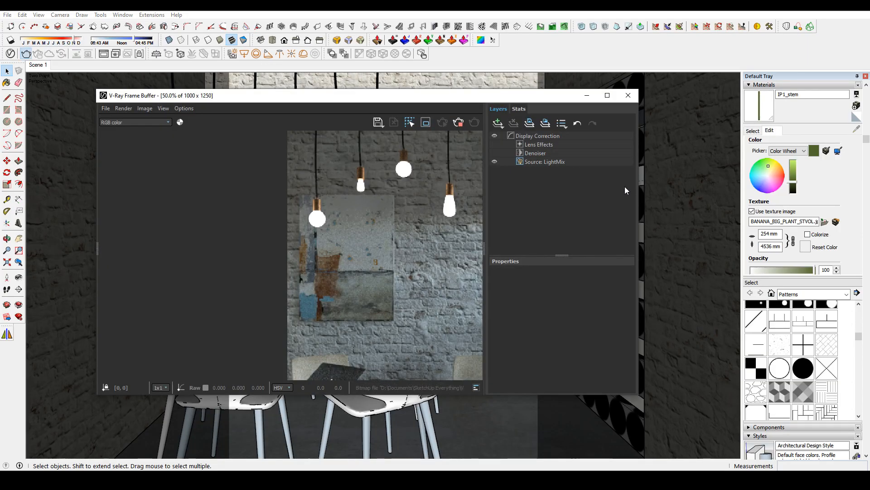
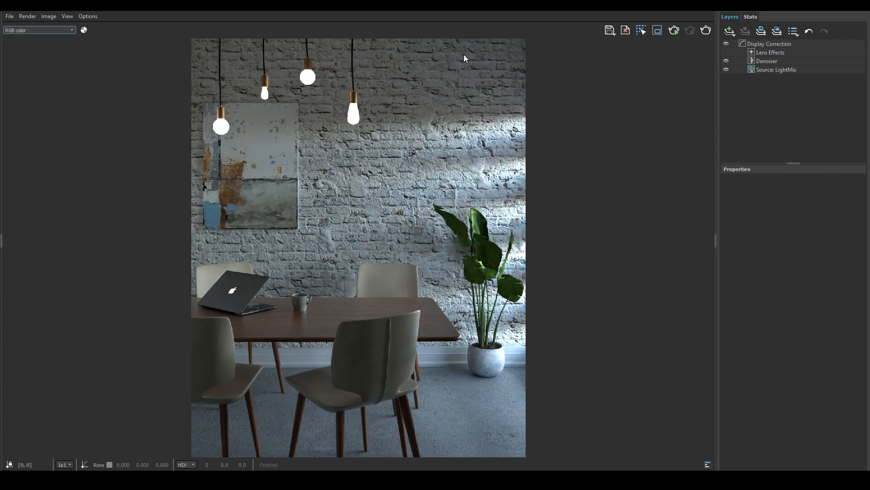
Add an Exposure correction layer to the finished render and turn on the display of clamped colors.
click(730, 31)
click(741, 85)
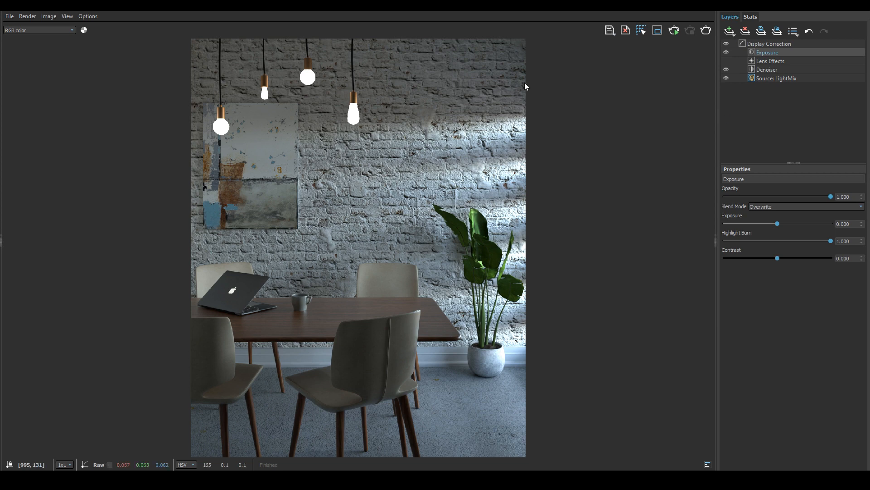
click(67, 17)
mouse_move(114, 46)
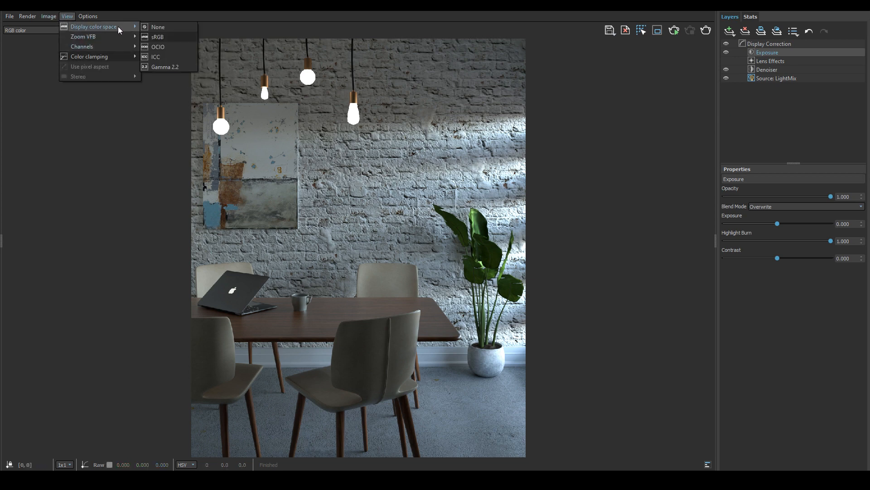
click(164, 59)
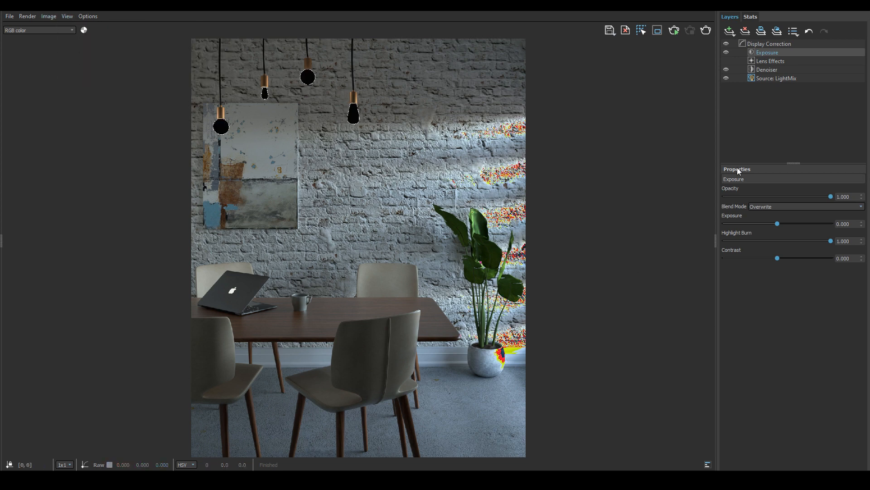
Raise the Exposure layer's exposure to 1.085 and turn off the clamped color display.
drag(779, 223, 789, 225)
click(67, 15)
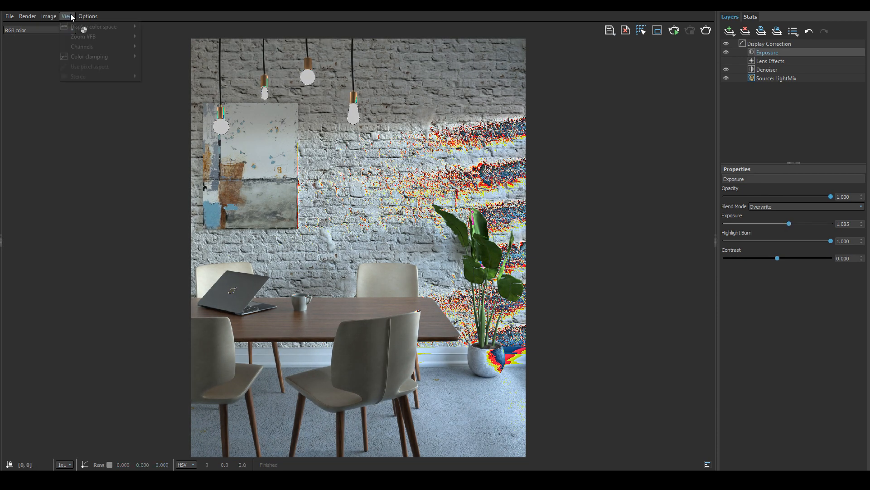
click(161, 58)
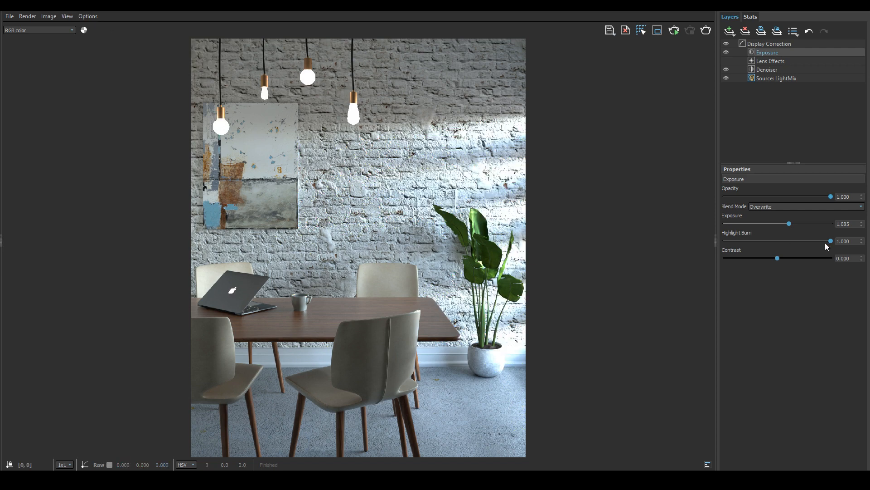
Set the Exposure layer's contrast to 0.064 and, with clamped colors shown, reduce its highlight burn to 0.089.
drag(777, 258, 781, 260)
click(68, 16)
mouse_move(95, 56)
click(167, 58)
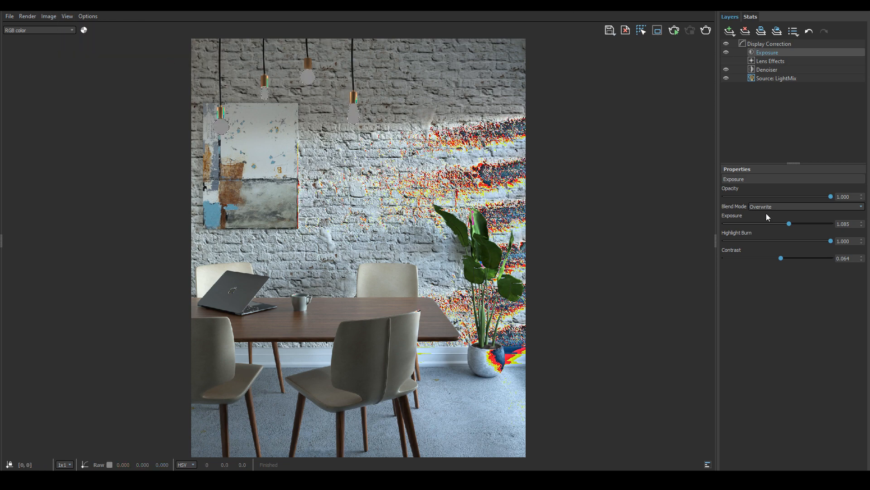
drag(828, 241, 734, 242)
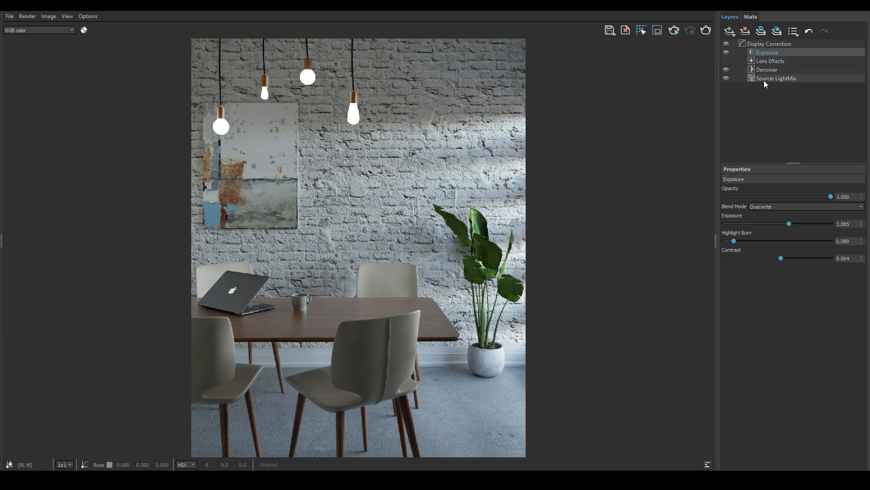
Enable the bloom/glare effect on the Lens Effects layer with a reduced size, and lower the Exposure layer's exposure to 0.660.
click(768, 61)
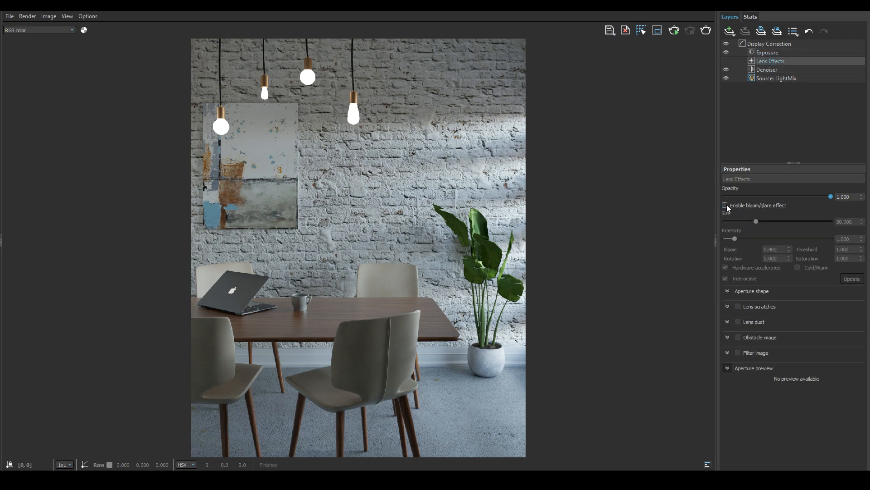
click(785, 53)
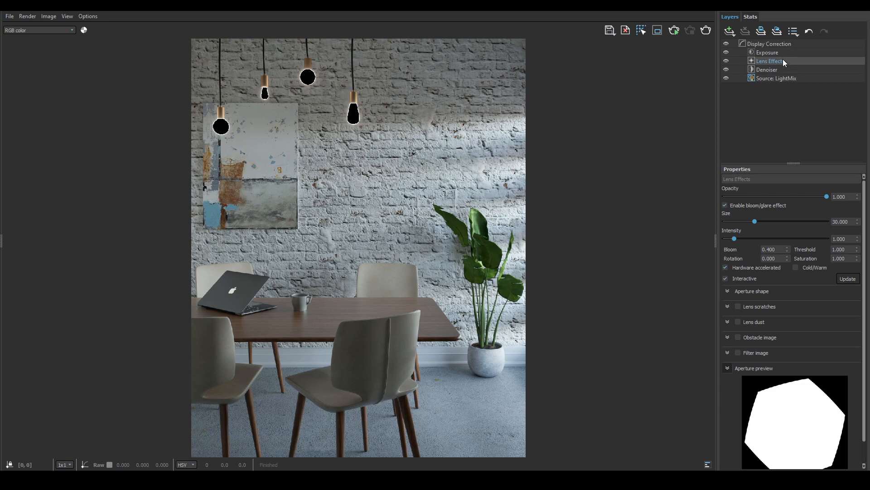
drag(788, 225, 784, 224)
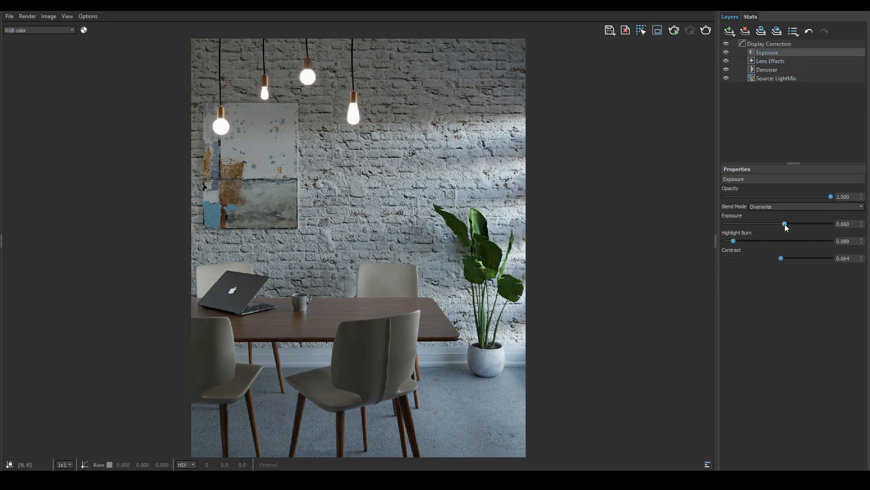
click(776, 61)
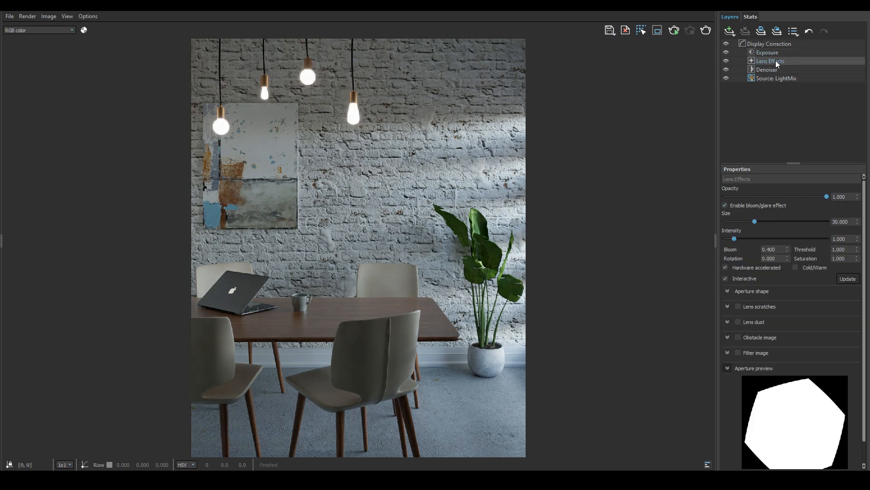
drag(754, 222, 743, 222)
Set the Self Illumination colour in the LightMix layer to the Incandescent preset.
click(858, 264)
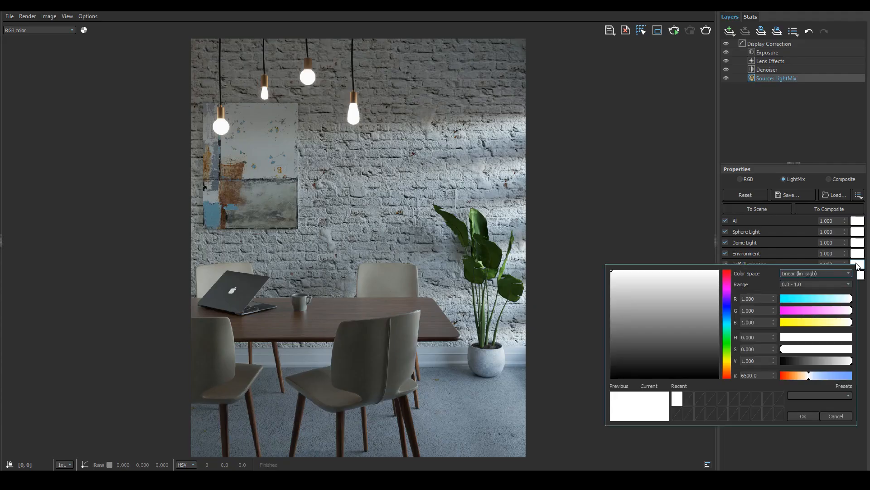
click(840, 396)
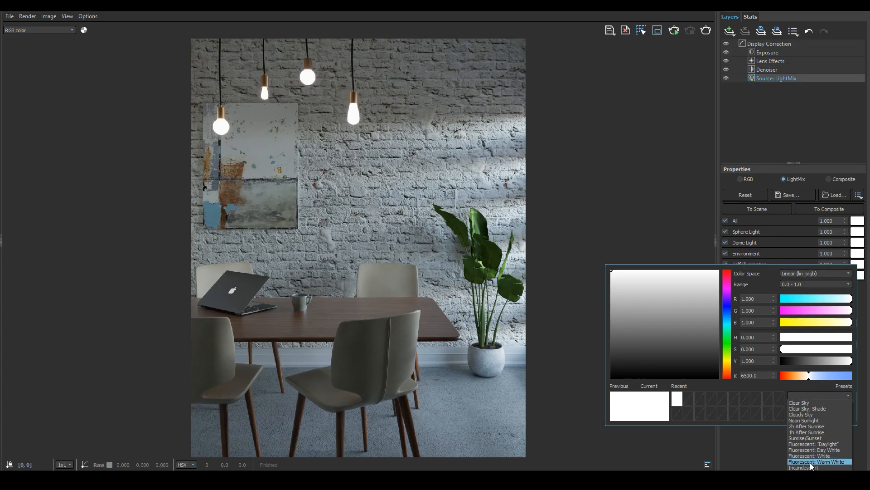
click(810, 463)
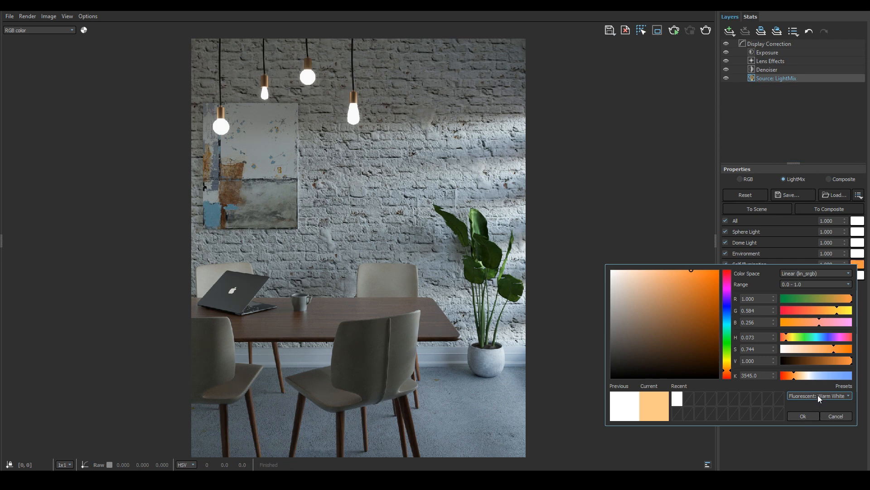
click(818, 395)
click(810, 451)
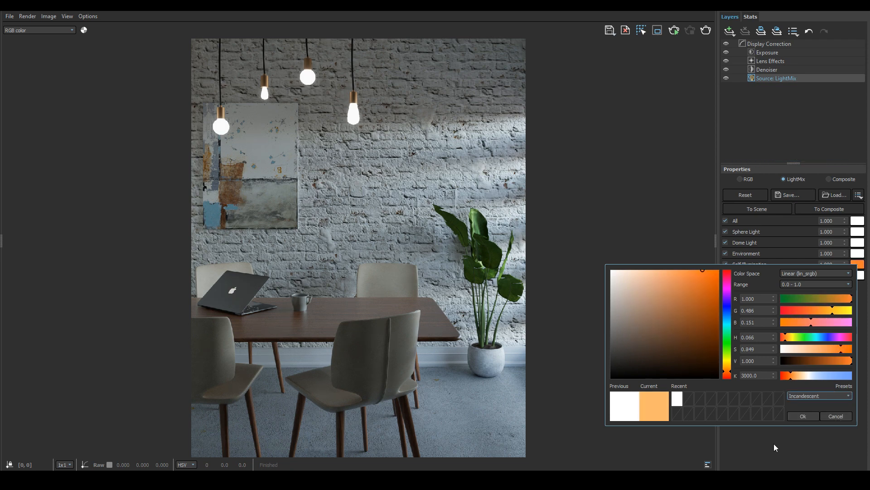
click(805, 416)
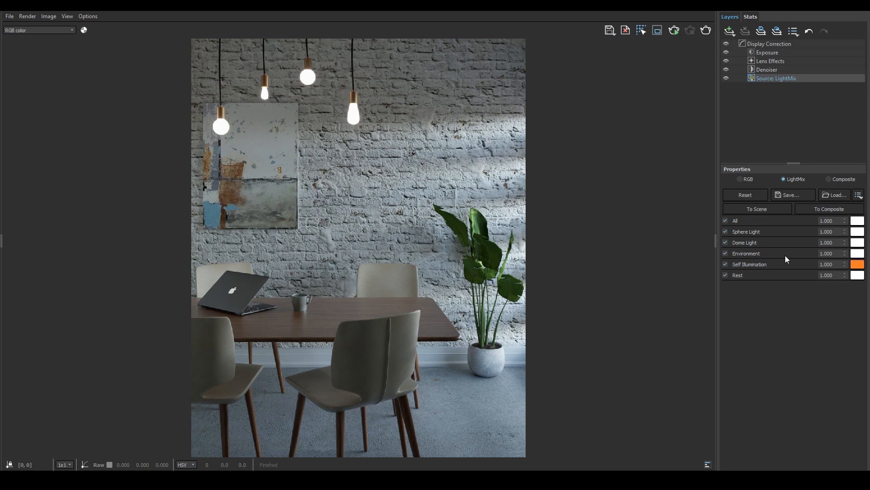
Check the lights' individual contributions in the LightMix and set the Sphere Light colour to the Fluorescent: Warm White preset.
click(725, 232)
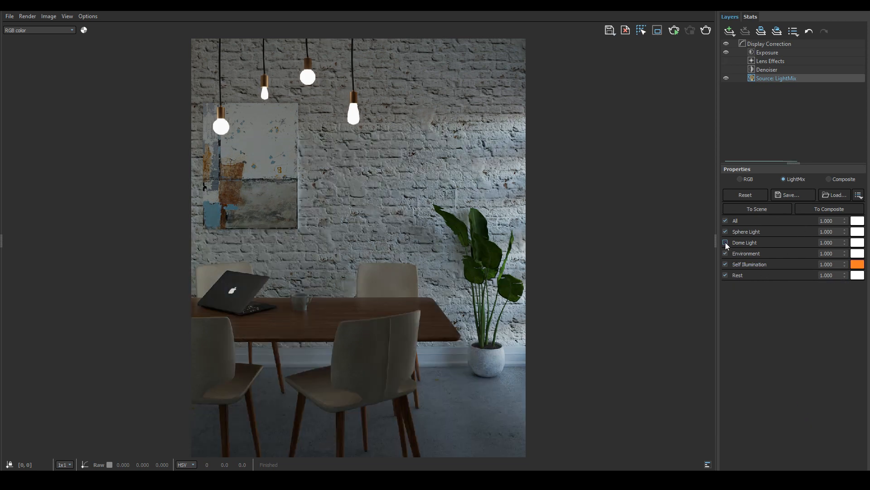
click(857, 231)
click(820, 363)
click(821, 430)
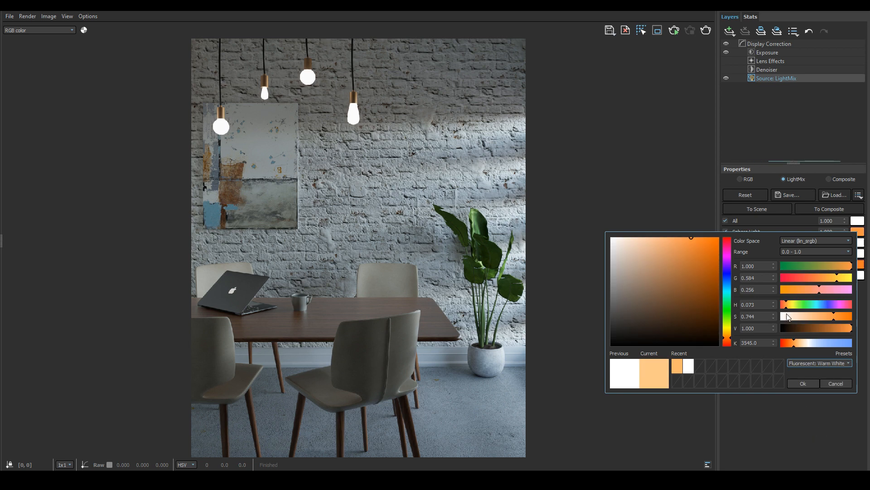
click(811, 385)
Set the LightMix intensity of both Self Illumination and Sphere Light to 10.
text(10)
key(Return)
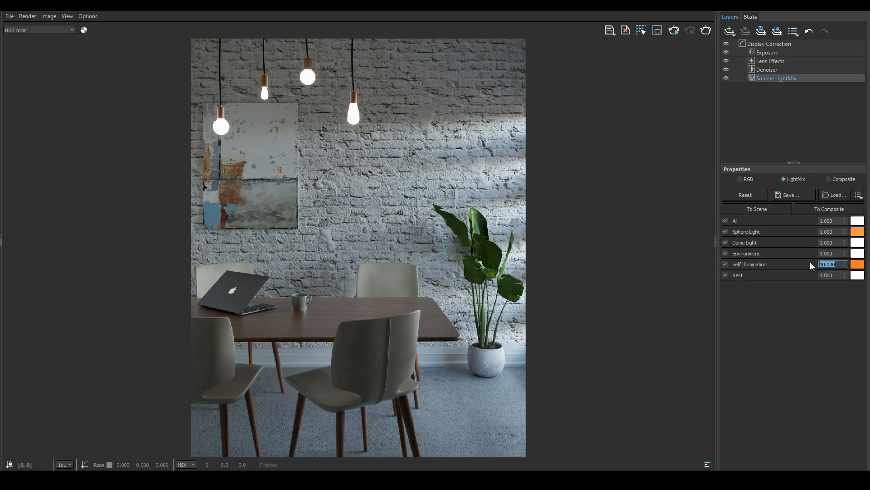
click(828, 231)
text(10)
key(Return)
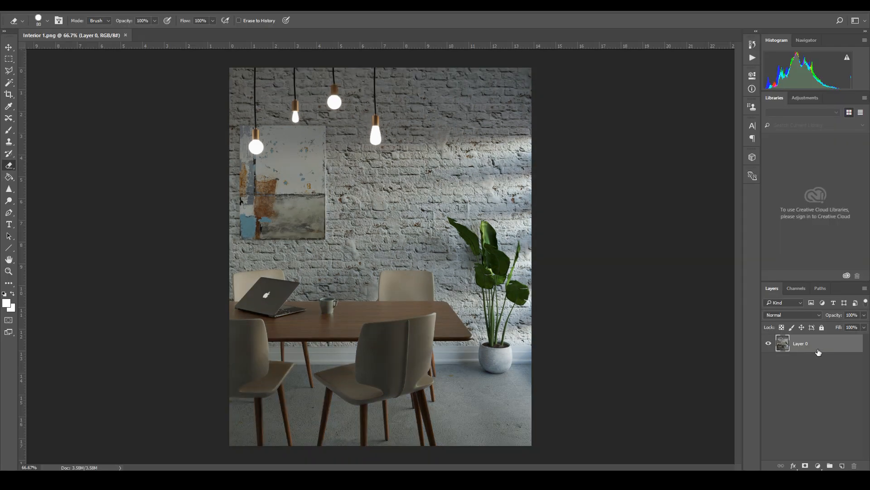
Switch to Photoshop, duplicate Layer 0 of Interior 1.png and open the Camera Raw filter on the copy.
key(ctrl+j)
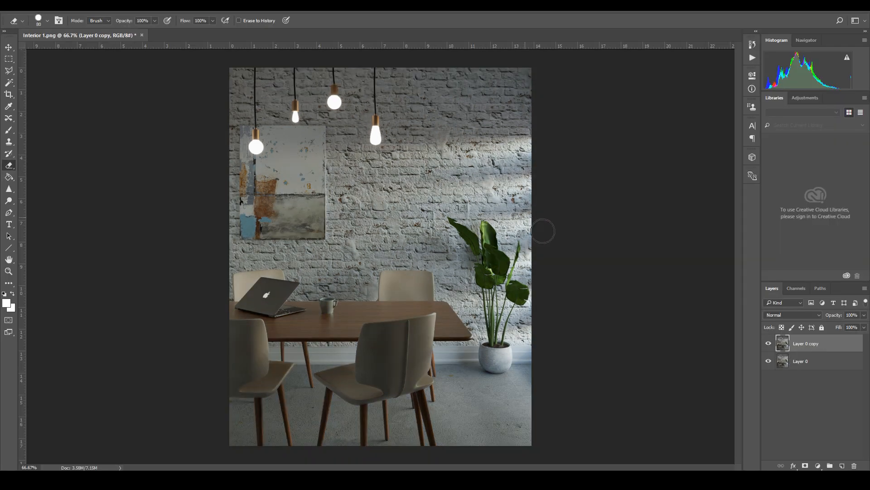
click(142, 6)
click(206, 60)
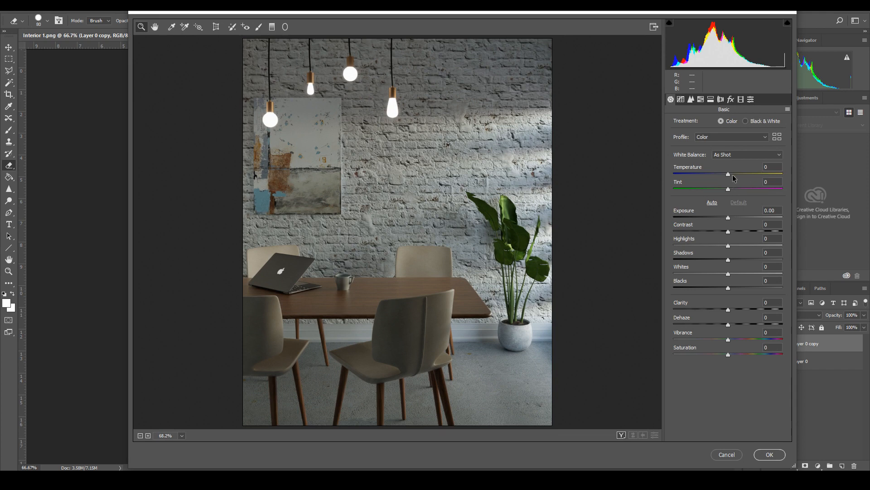
Set temperature -4 and tint +5, apply auto tone, adjust contrast to +8, highlights to -25 and blacks to -56, and fine-tune clarity and saturation.
drag(728, 175, 731, 190)
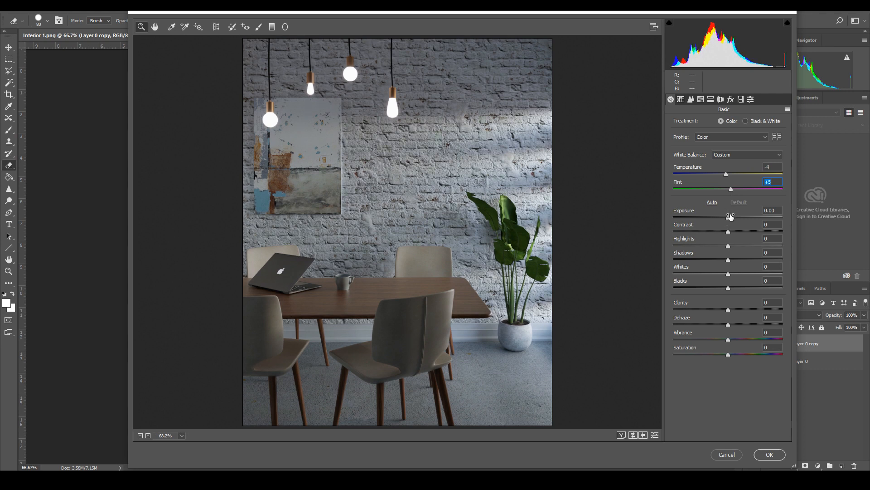
click(712, 203)
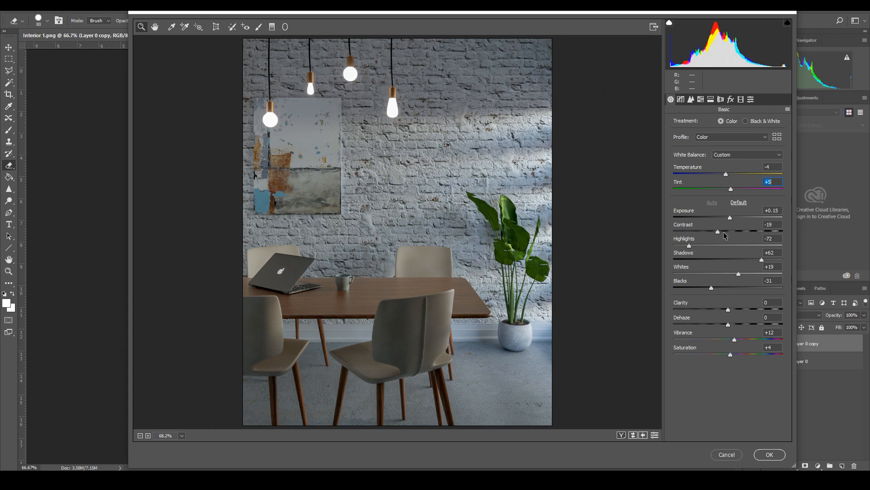
drag(690, 246, 736, 245)
drag(718, 290, 700, 288)
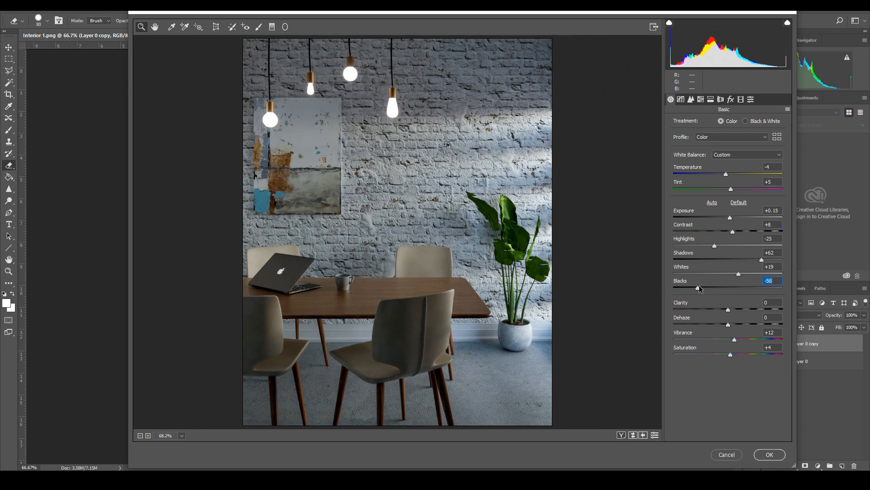
drag(728, 310, 727, 356)
Shape the RGB point tone curve with a highlight point and a slightly lowered shadow point.
click(681, 100)
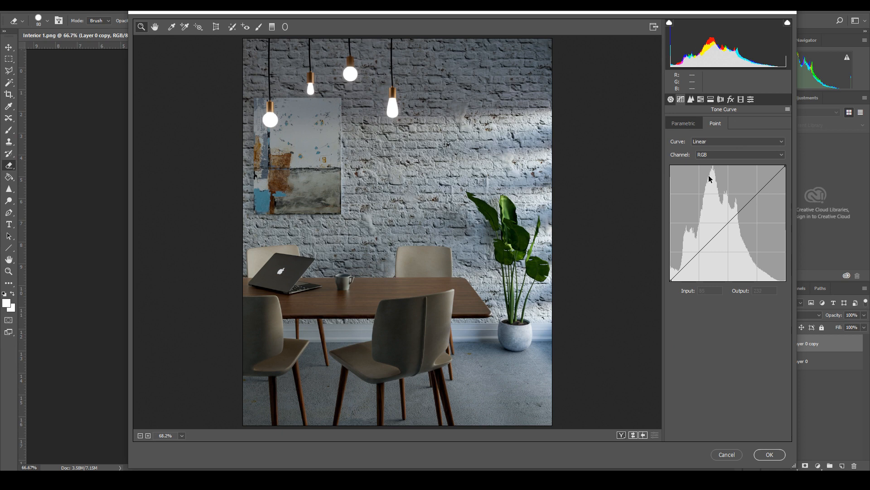
click(763, 187)
drag(695, 265, 700, 267)
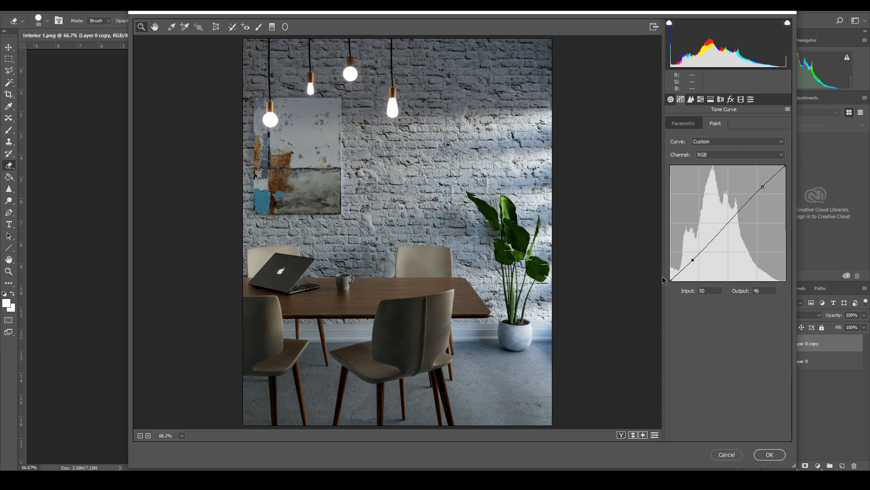
drag(697, 264, 706, 256)
Darken the image corners with lens-correction vignetting, using an amount of -23 and a midpoint of 53.
click(691, 98)
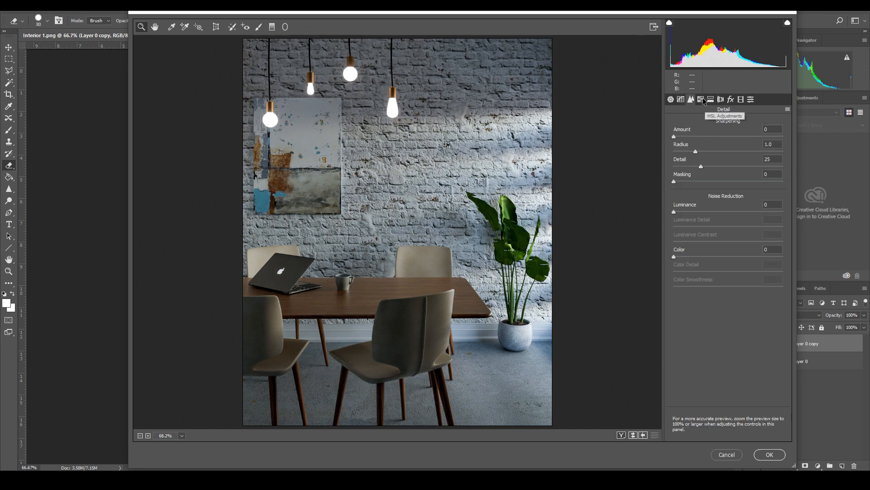
click(703, 99)
click(721, 99)
click(711, 100)
click(721, 99)
drag(728, 271, 730, 305)
drag(709, 272, 717, 273)
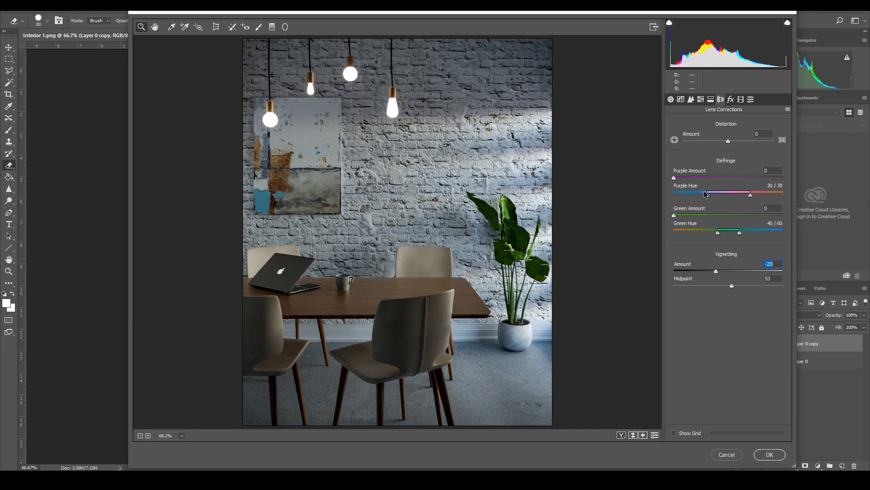
Apply the Camera Raw filter and compare the edited copy with the original layer by toggling its visibility.
click(730, 98)
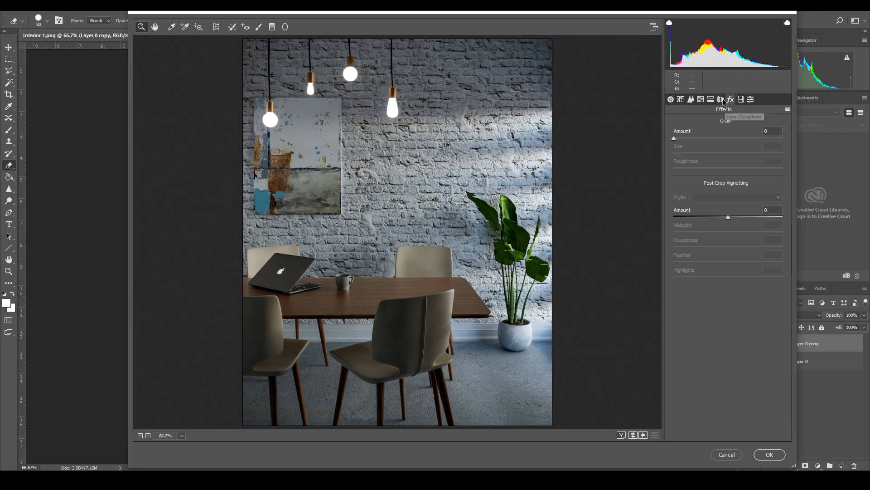
click(721, 98)
click(769, 455)
click(769, 344)
click(769, 343)
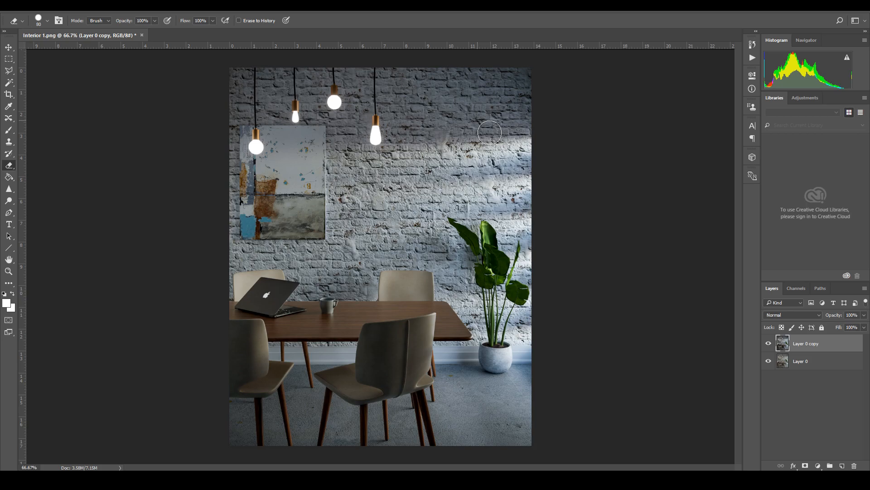
Open the Nik Collection's Color Efex Pro 4 filter and move the split-preview divider to the image's edge to preview the whole result.
click(141, 6)
mouse_move(172, 196)
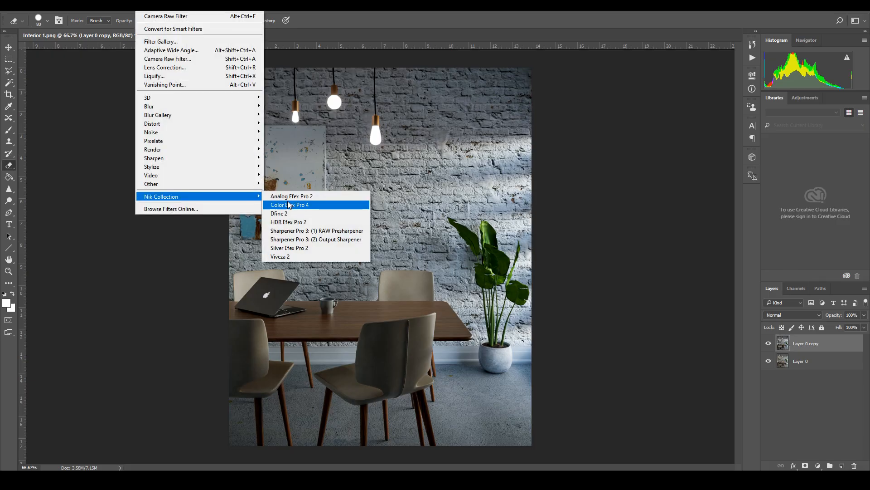
click(290, 205)
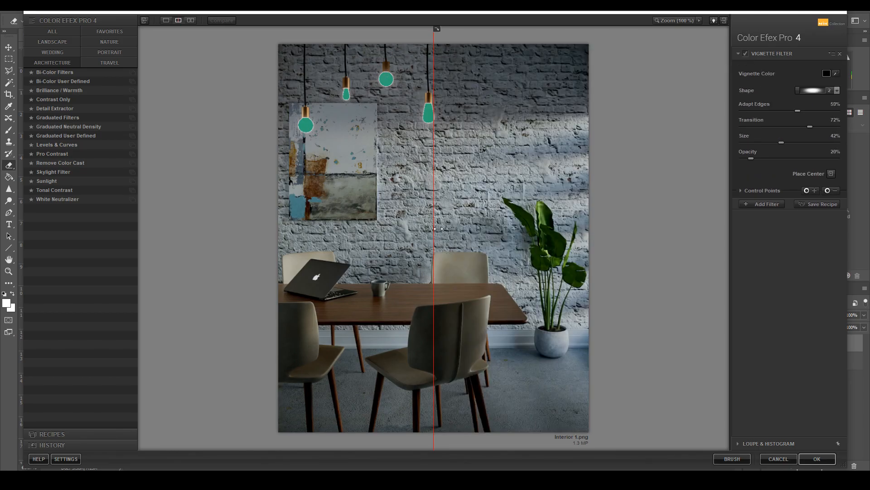
drag(438, 229, 160, 226)
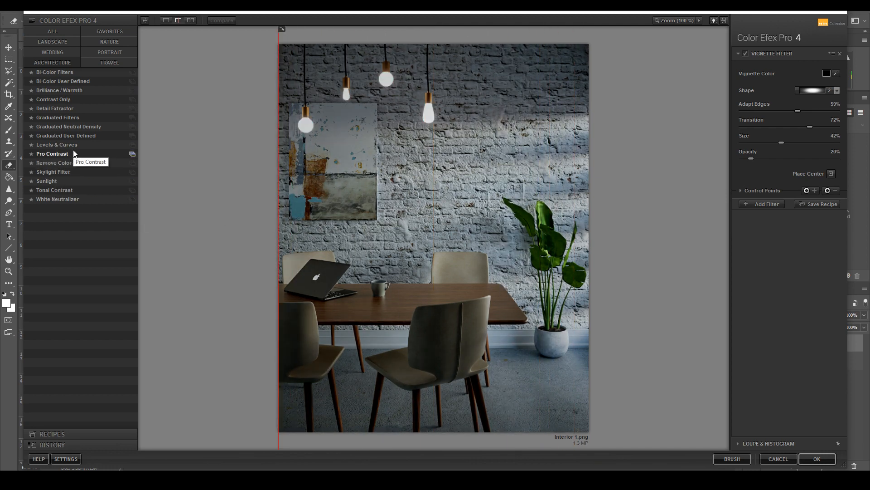
Use the White Neutralizer filter with Adjust Whole Image at 13%, Neutralize Whites at 24% and Highlights at 26%.
click(51, 203)
drag(280, 206, 277, 234)
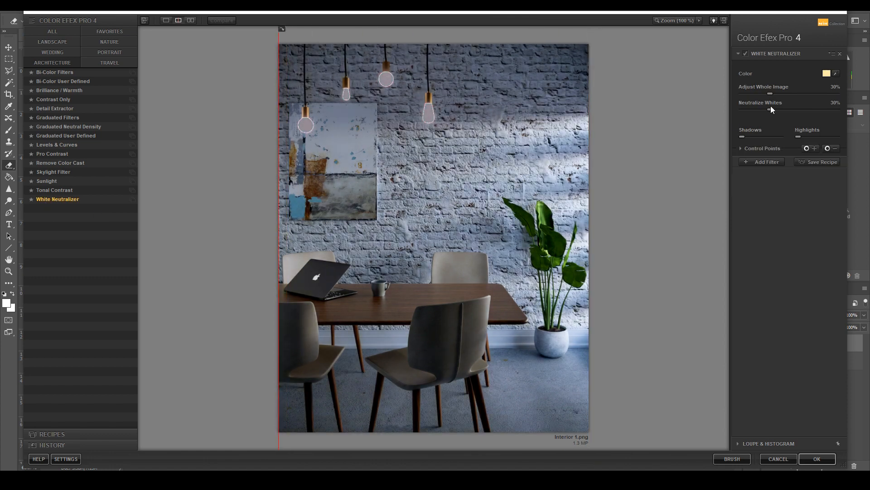
drag(771, 93, 762, 95)
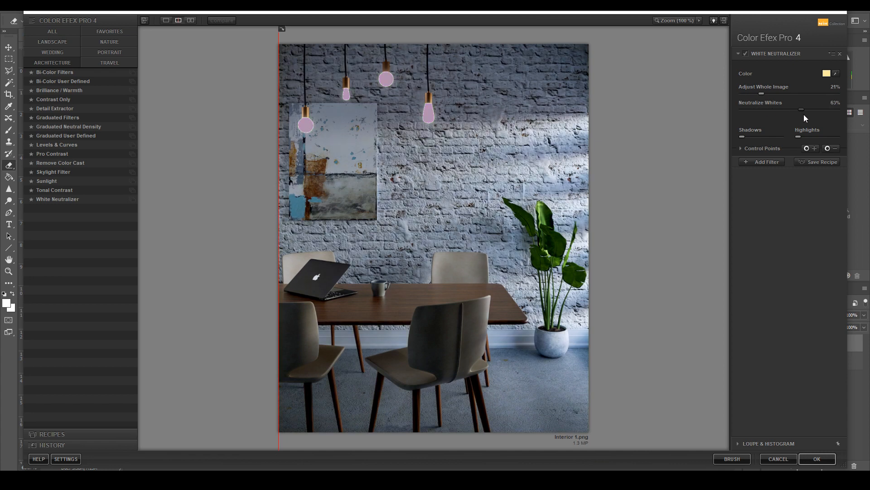
drag(763, 94, 765, 99)
mouse_move(798, 137)
mouse_down()
mouse_move(840, 136)
mouse_move(801, 135)
mouse_move(809, 137)
mouse_up()
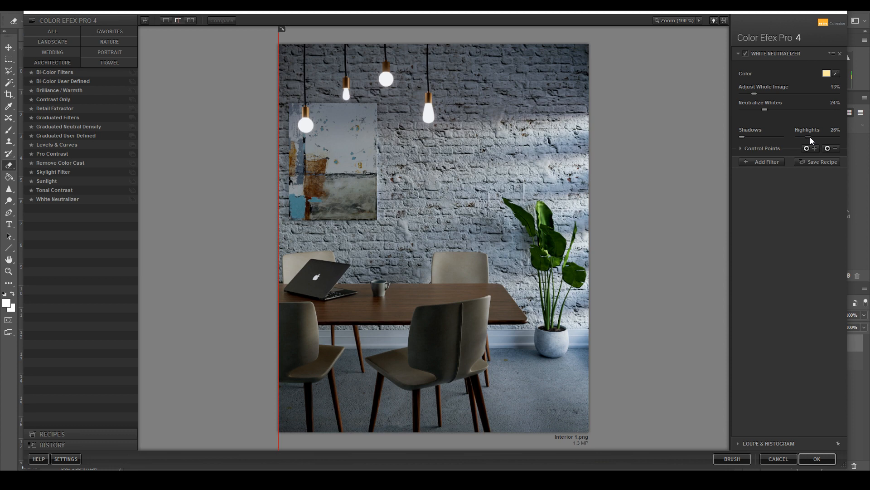
drag(292, 178, 107, 347)
Add a Pro Contrast filter with Correct Color Cast 31%, Correct Contrast 3% and Dynamic Contrast 30%, and apply the filters to the image.
click(767, 161)
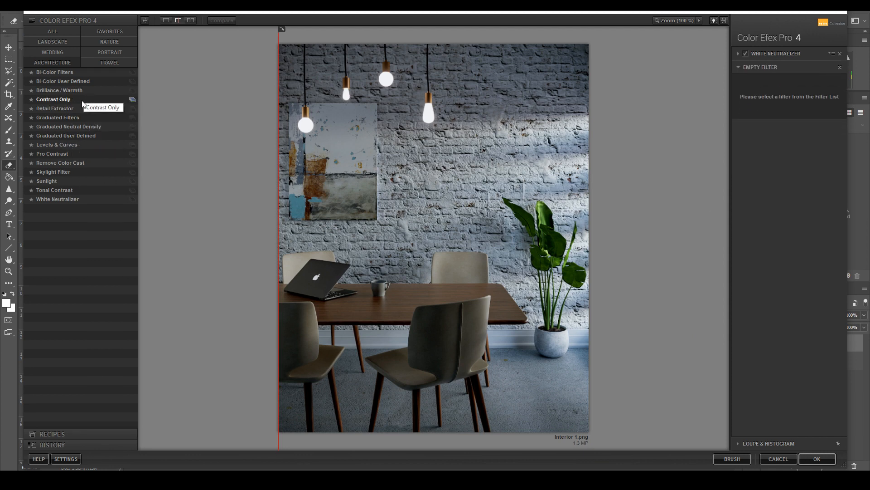
click(64, 153)
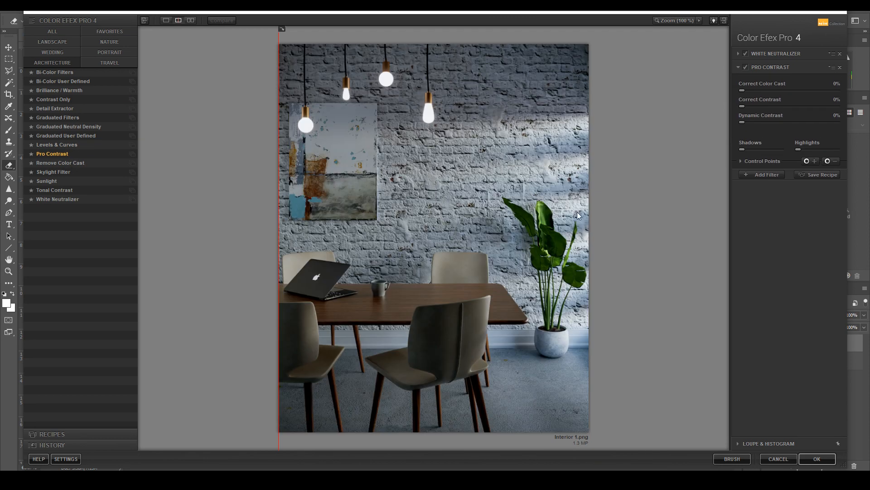
mouse_move(284, 231)
mouse_down()
mouse_move(302, 231)
mouse_move(287, 231)
mouse_up()
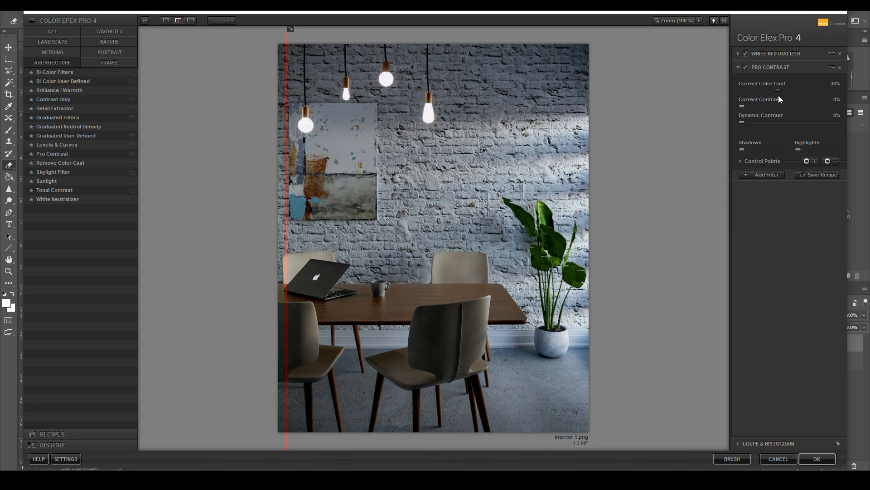
drag(763, 124, 744, 106)
drag(290, 183, 265, 177)
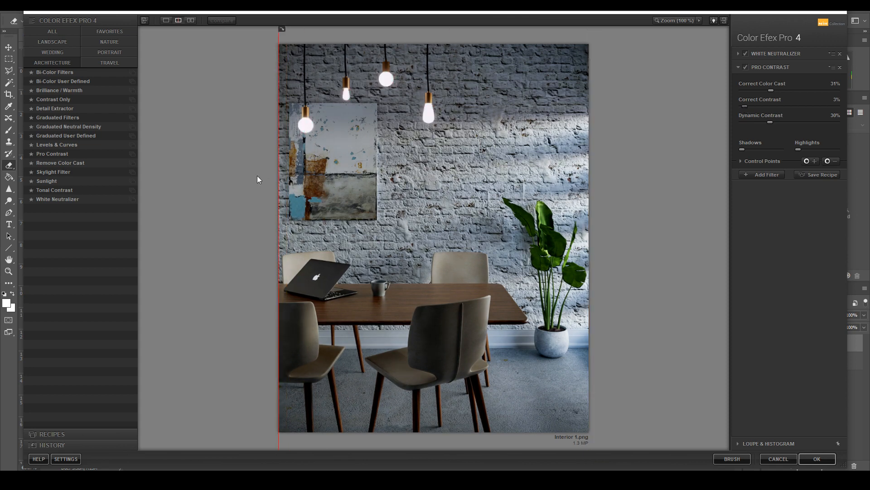
click(817, 459)
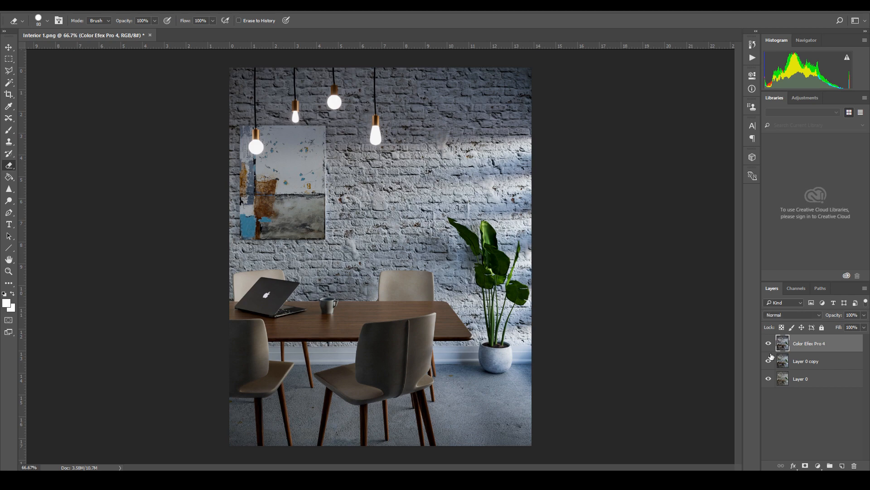
Save the edited image as a JPEG named Interior 1 in the Renders folder.
click(28, 8)
click(45, 106)
click(128, 210)
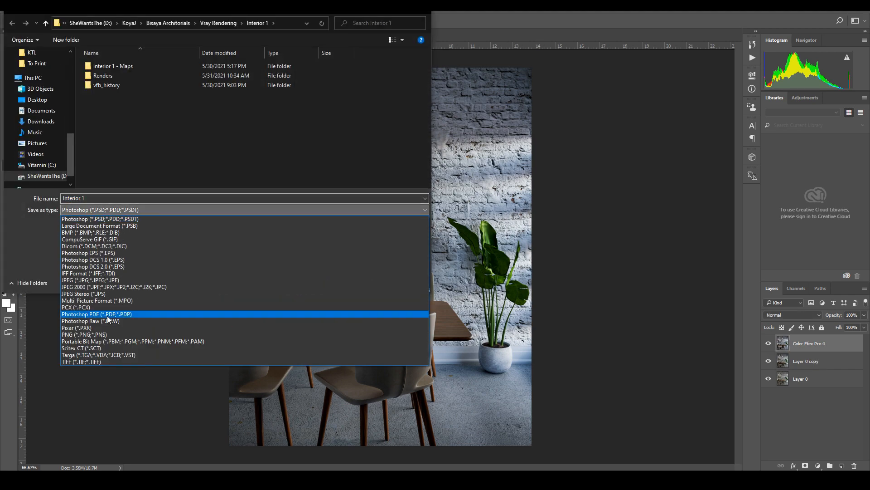
click(91, 280)
double_click(103, 75)
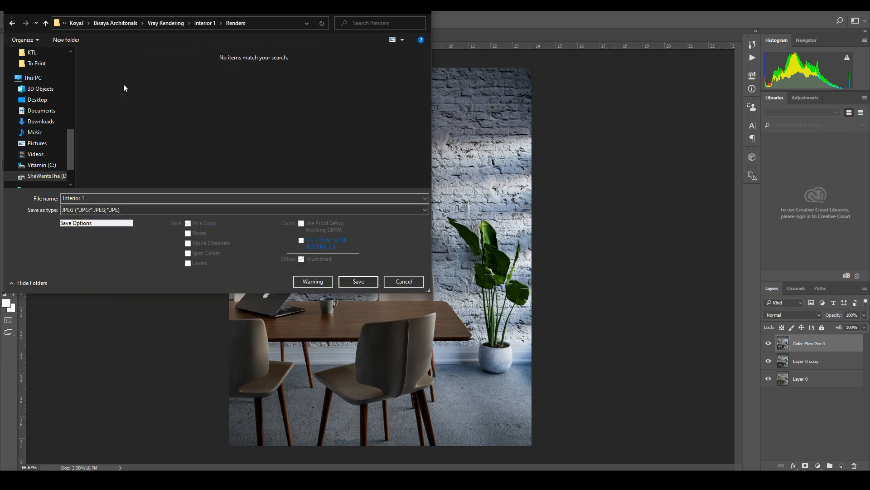
click(358, 281)
key(Return)
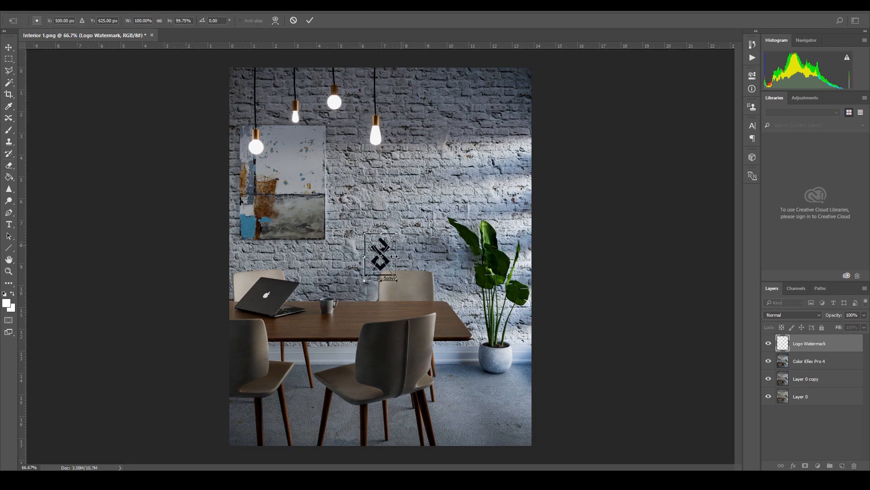
Move the placed Logo Watermark to the floor beside the front-left chair and commit its placement.
drag(388, 265, 297, 390)
click(175, 7)
click(102, 233)
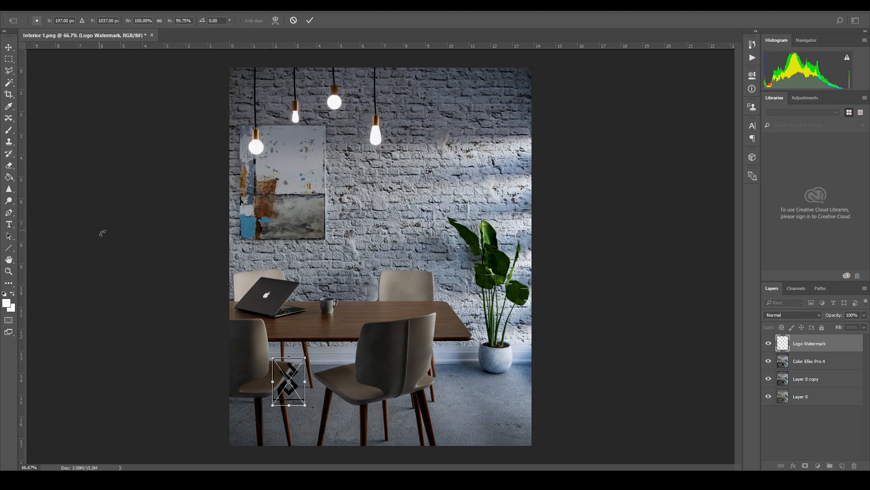
key(Return)
Add a new guide layout with margin guides and move the watermark into the guides' lower-right corner.
click(175, 7)
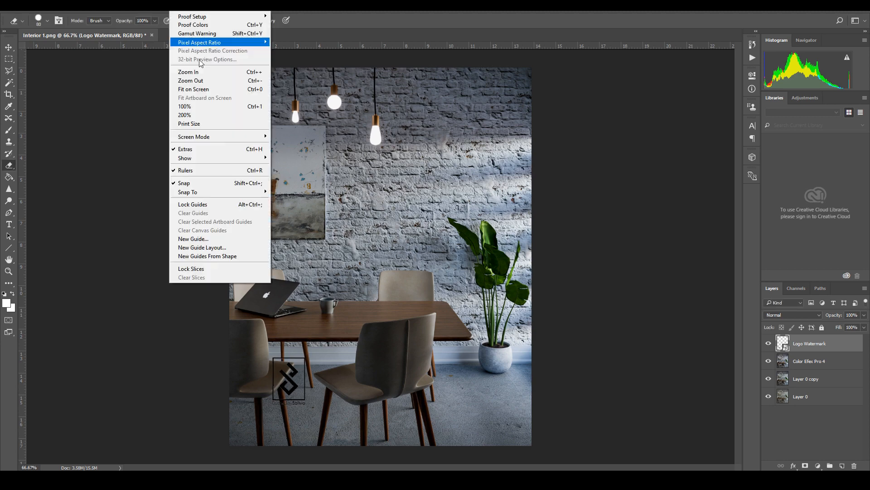
click(226, 247)
key(Return)
key(v)
mouse_move(300, 388)
mouse_down()
mouse_move(268, 170)
mouse_move(520, 423)
mouse_up()
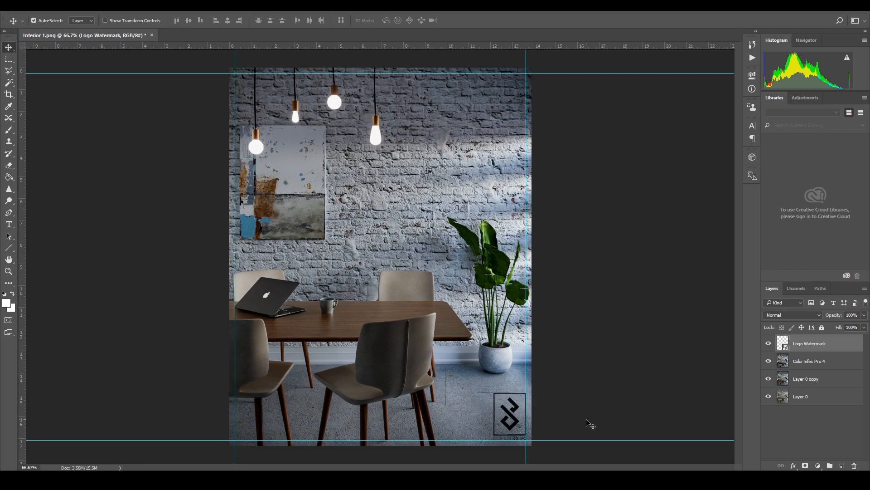
Check the watermark's alignment to the guides and lower its layer opacity to 83%.
alt+scroll(516, 453, up, 5)
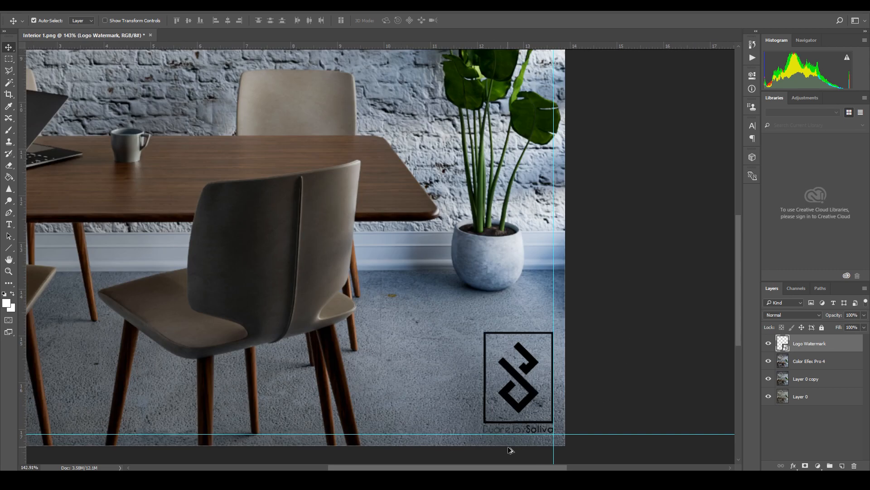
alt+scroll(518, 438, down, 5)
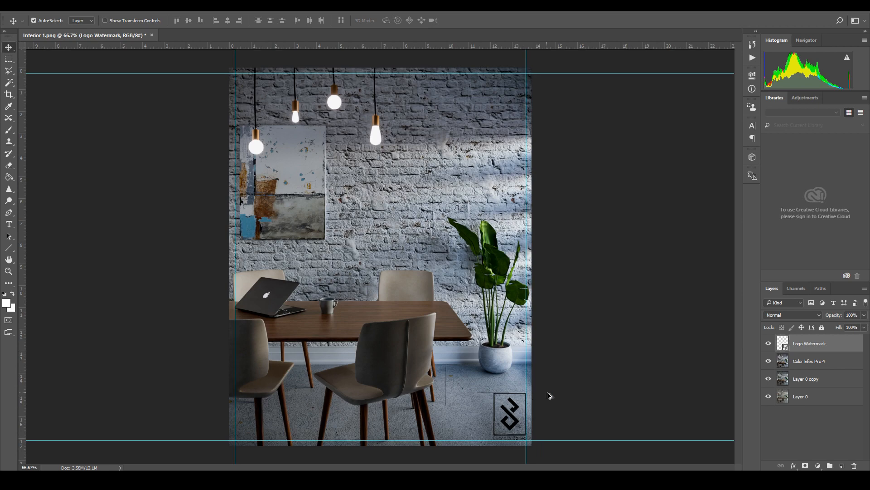
click(864, 315)
drag(863, 325, 856, 326)
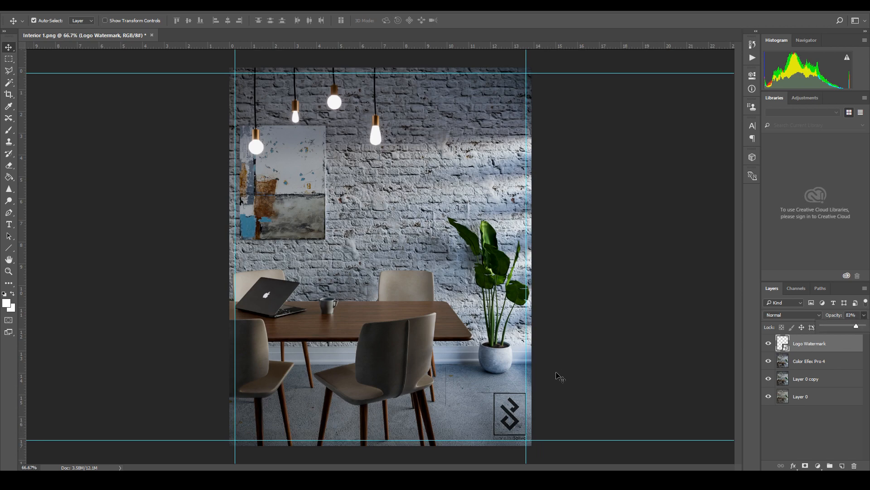
Save the watermarked image as a JPEG named Interior 1 DJ in the Renders folder.
click(21, 6)
click(36, 117)
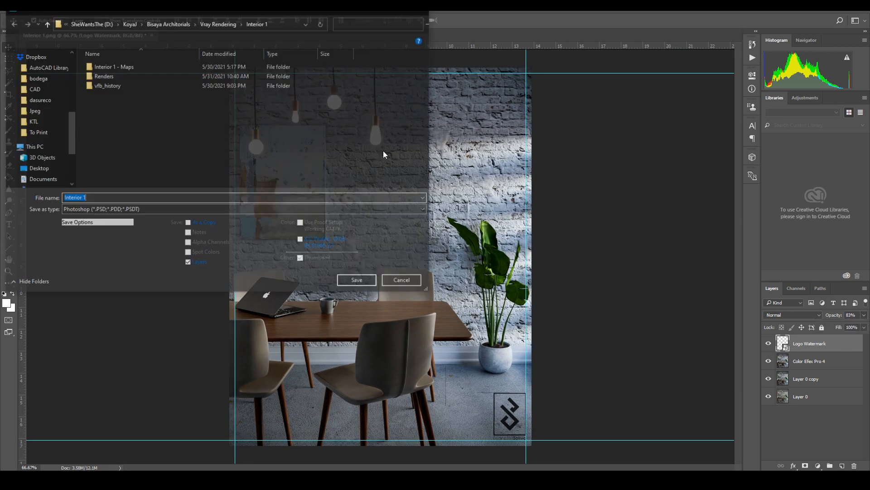
double_click(102, 76)
click(124, 200)
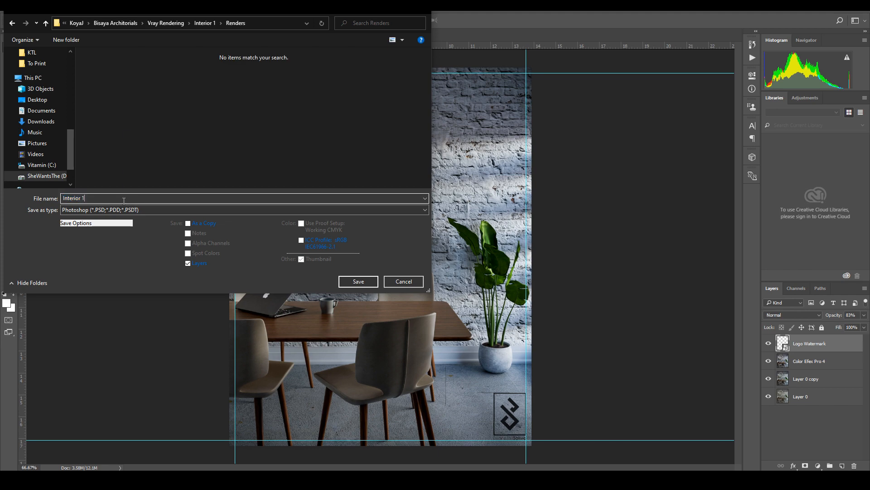
text(DJ)
click(158, 209)
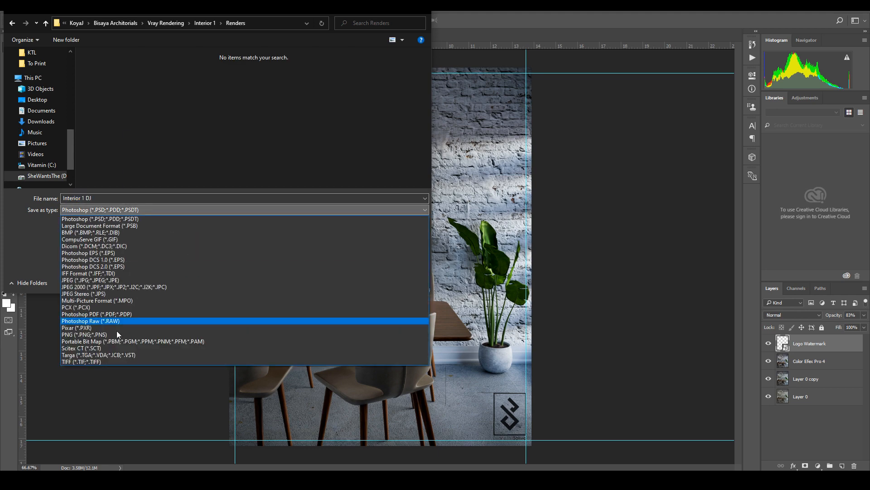
click(127, 283)
click(358, 281)
click(488, 131)
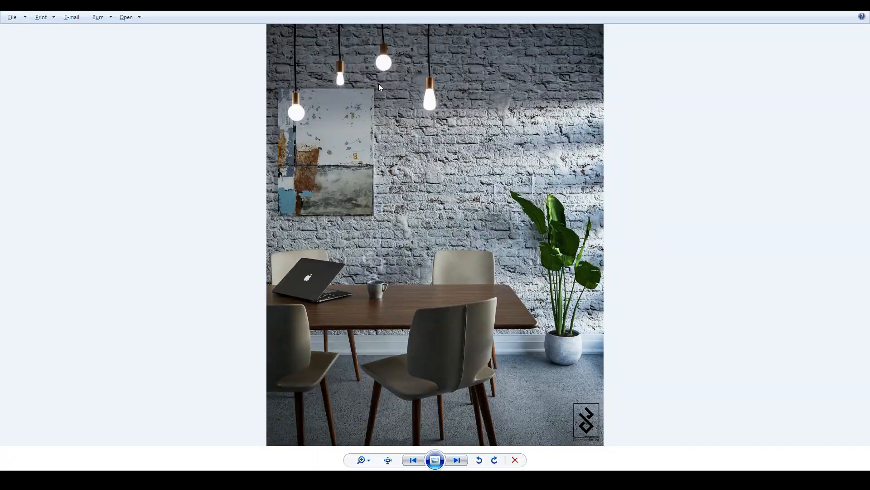
Inspect the saved watermarked image in Windows Photo Viewer and compare it with the unedited render.
scroll(379, 83, up, 3)
scroll(397, 110, down, 3)
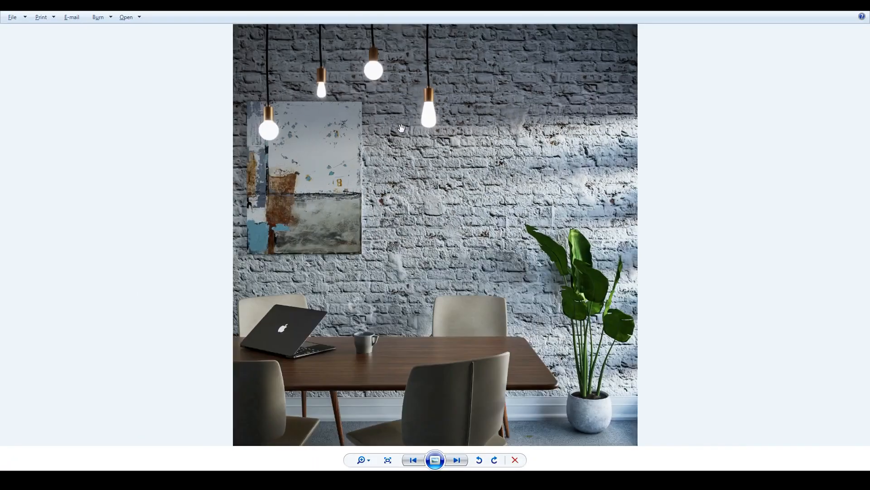
key(Right)
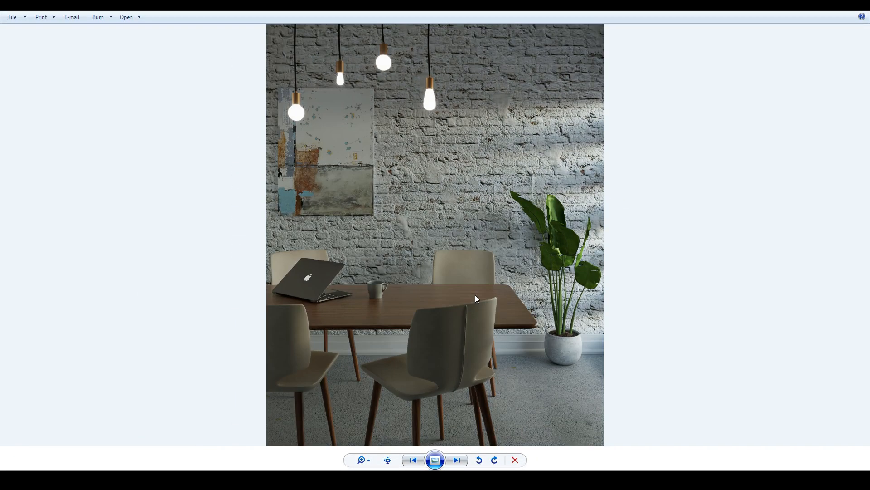
key(Left)
key(Right)
key(Left)
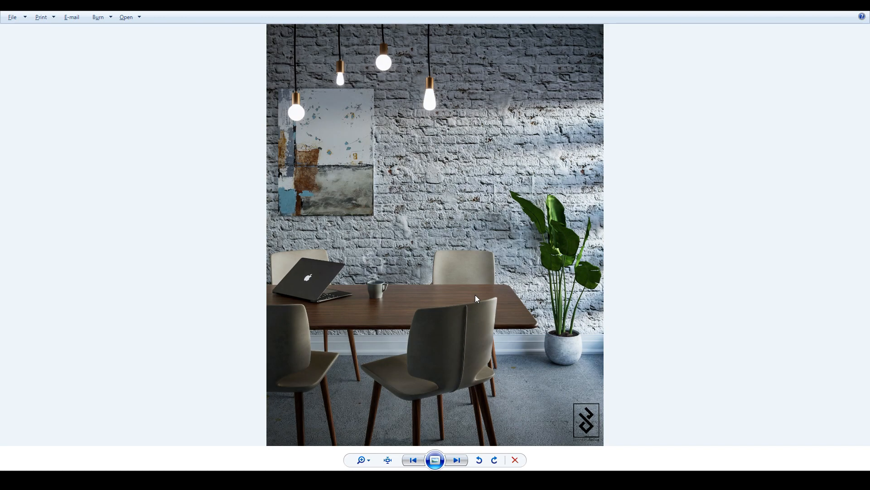